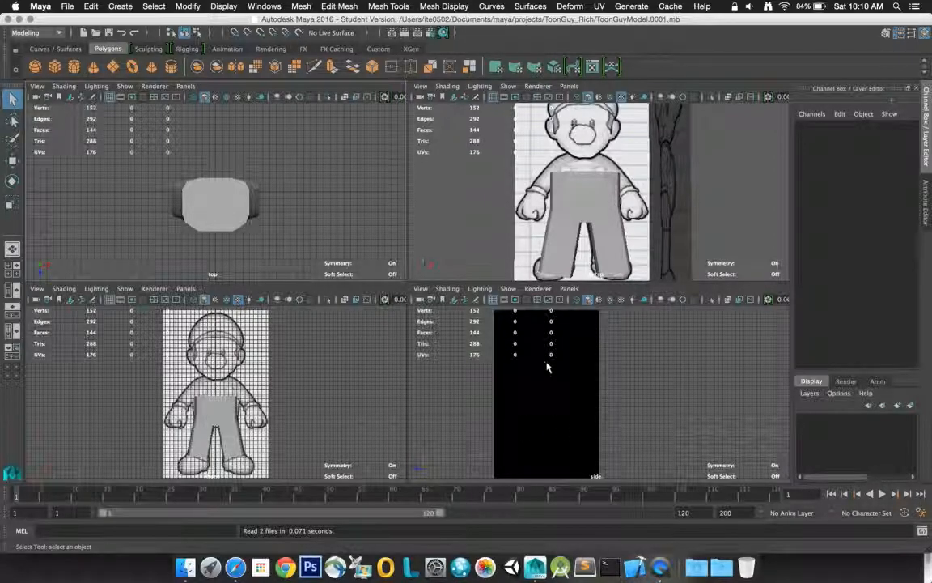
Set the side view to the Left Side predefined bookmark and frame the pants mesh in it
click(420, 290)
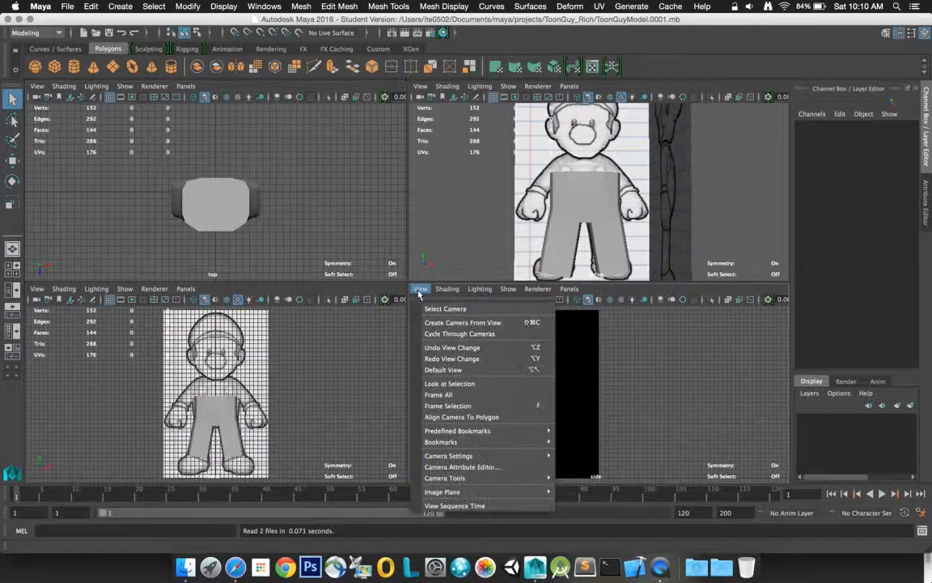
mouse_move(479, 430)
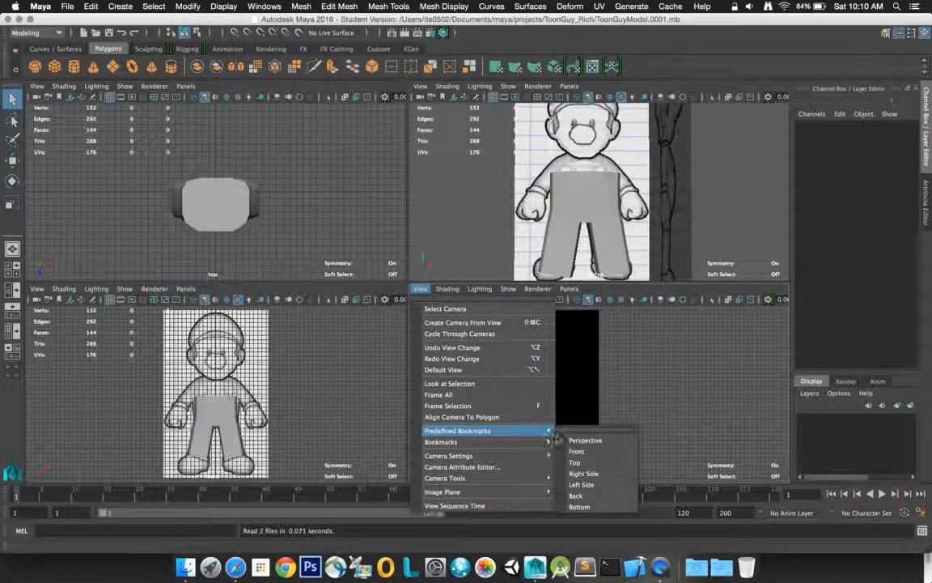
click(583, 483)
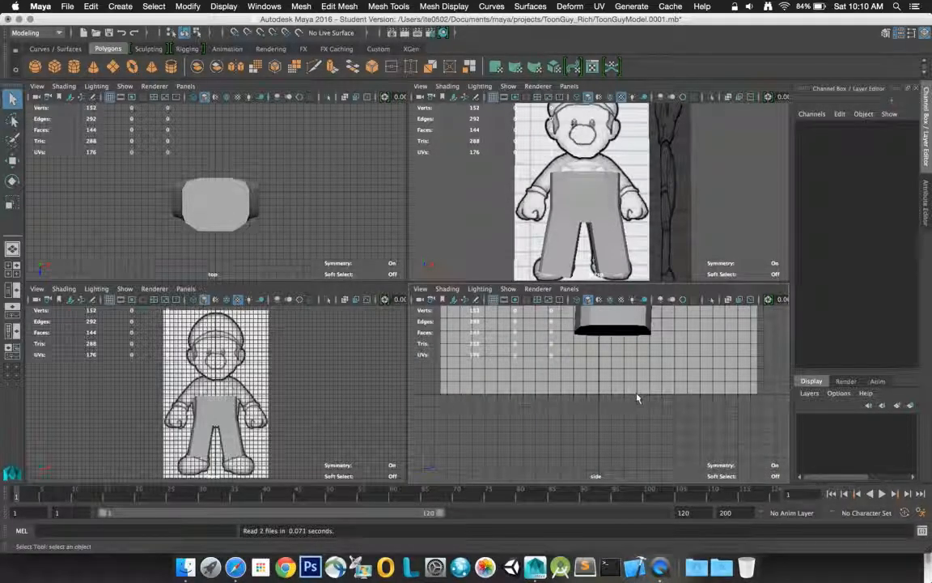
click(631, 329)
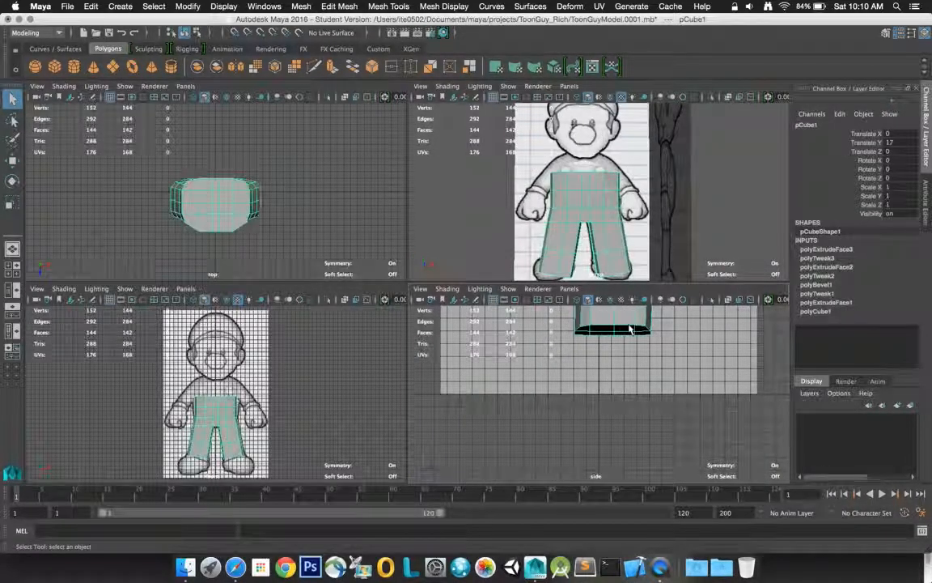
key(f)
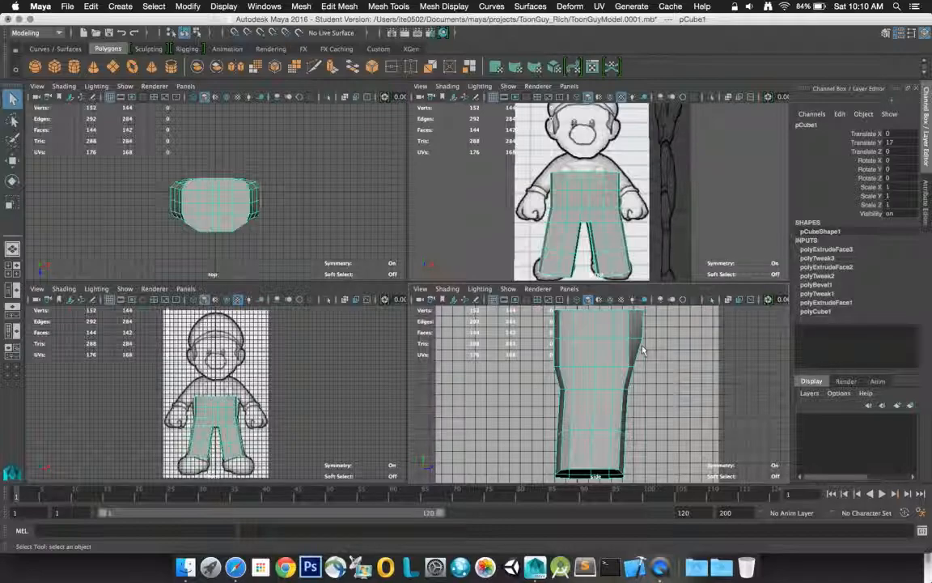
Turn on textured display in the side view and enlarge it to compare the pants with the side reference drawing
key(6)
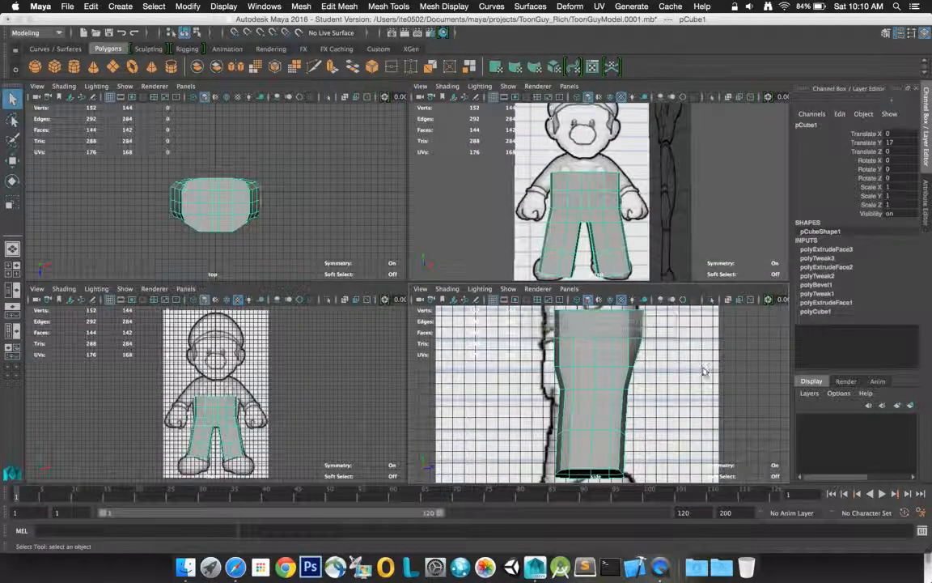
click(734, 369)
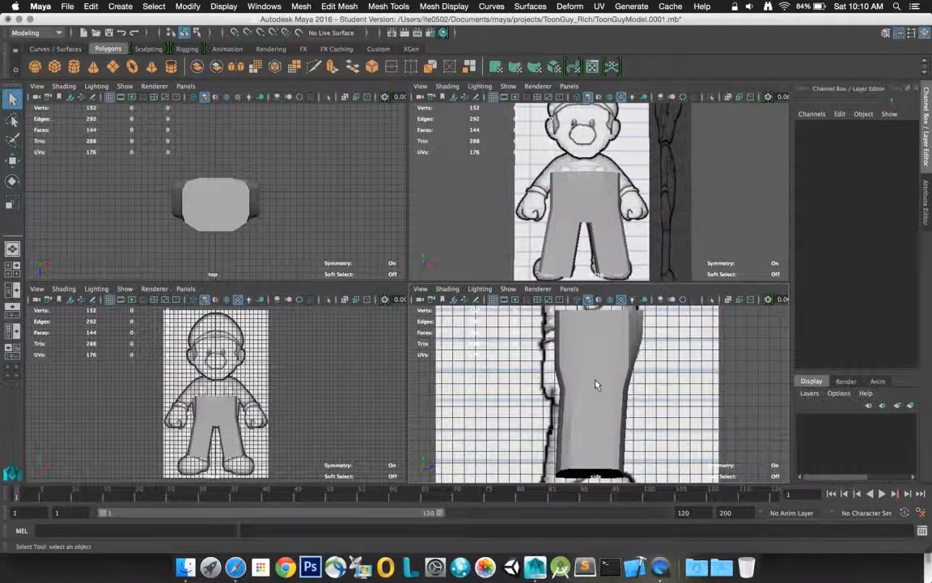
scroll(597, 382, down, 2)
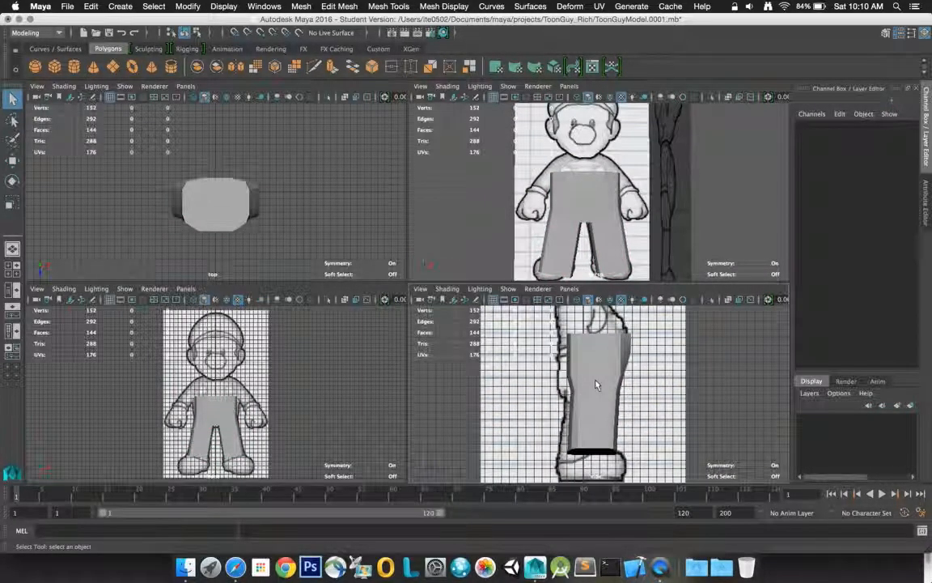
key(space)
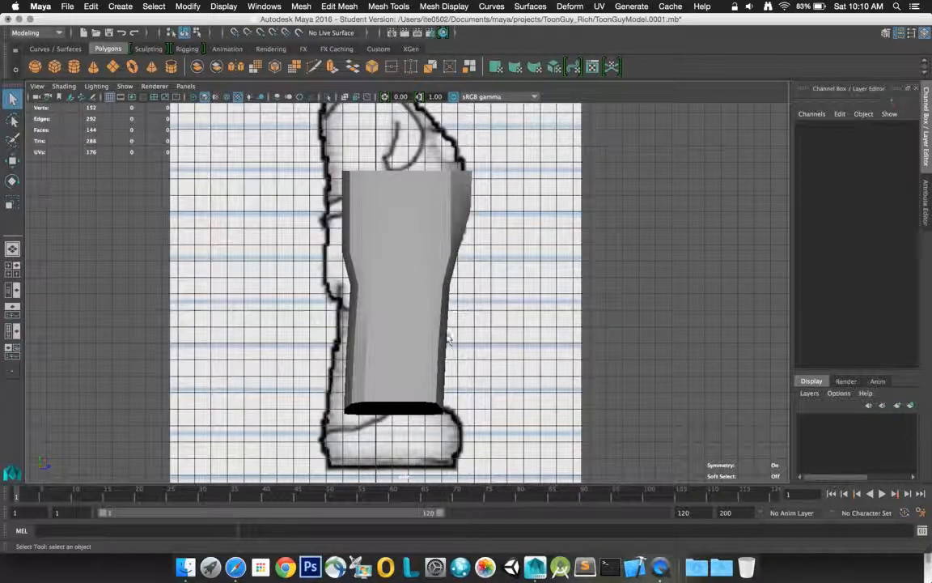
Select the pants mesh and restore the four-view layout
click(395, 285)
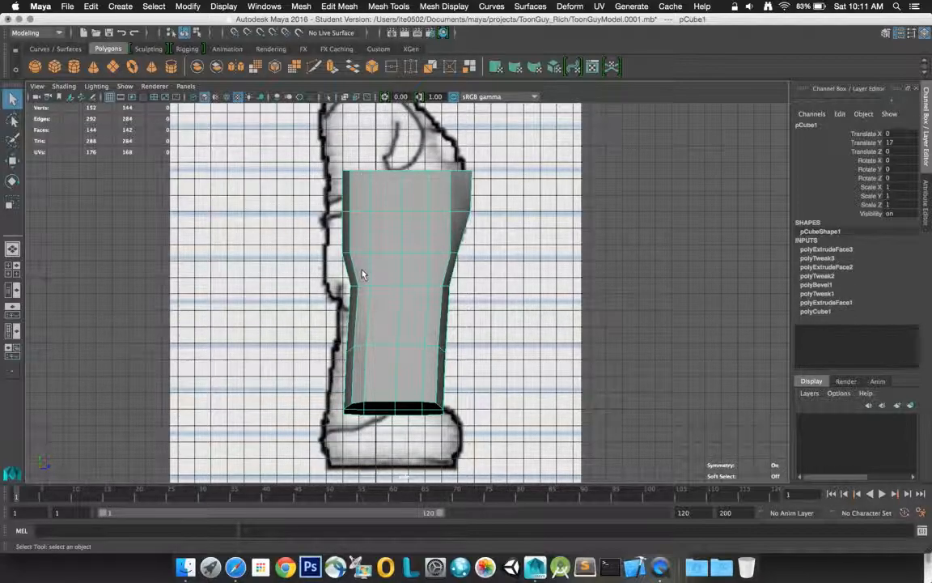
click(389, 166)
key(space)
click(588, 191)
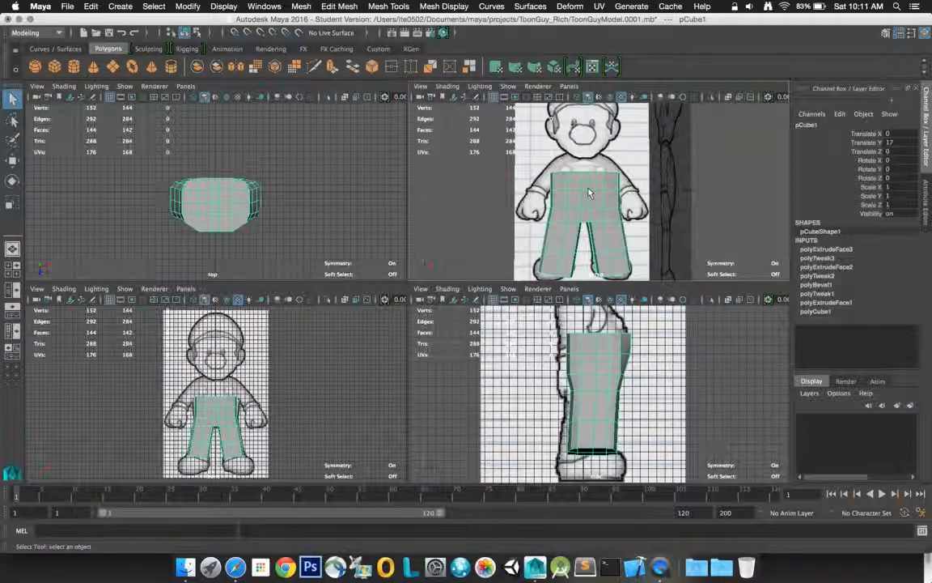
Switch the pants mesh to edge selection in the perspective view
right_click(588, 191)
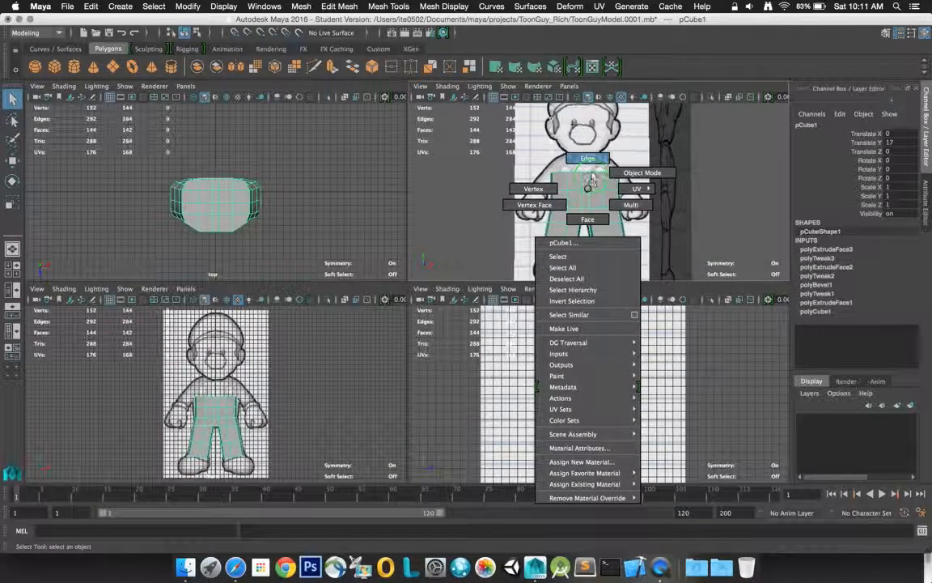
click(591, 165)
click(572, 214)
Switch the pants mesh to face selection and select all the faces on the bottom ends of the legs
alt+drag(593, 210, 686, 216)
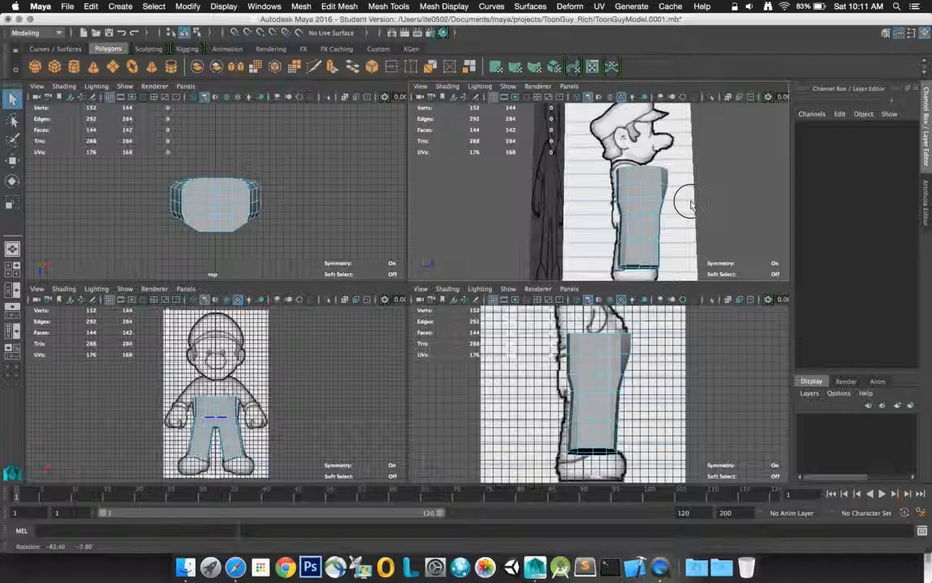
alt+drag(690, 212, 677, 189)
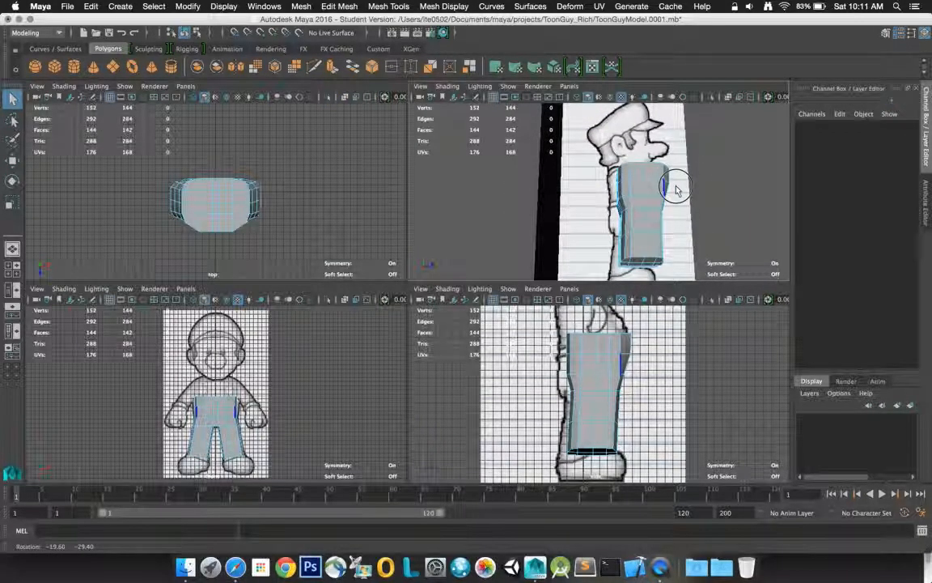
alt+drag(677, 190, 648, 178)
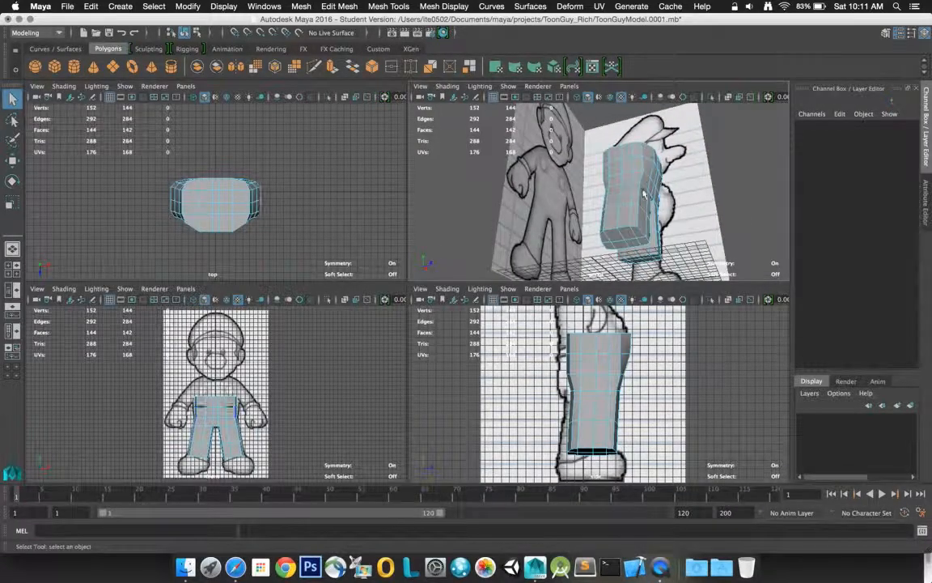
right_click(619, 223)
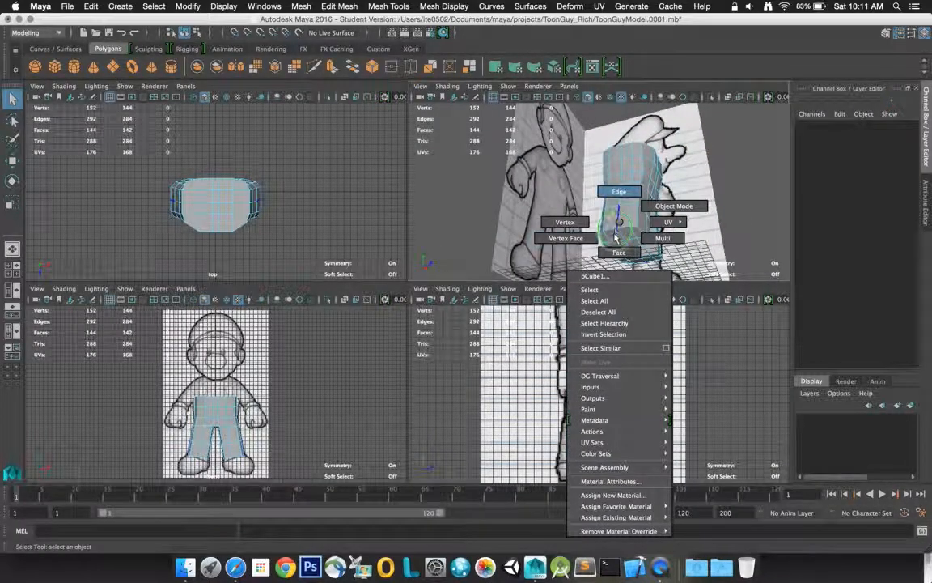
click(618, 251)
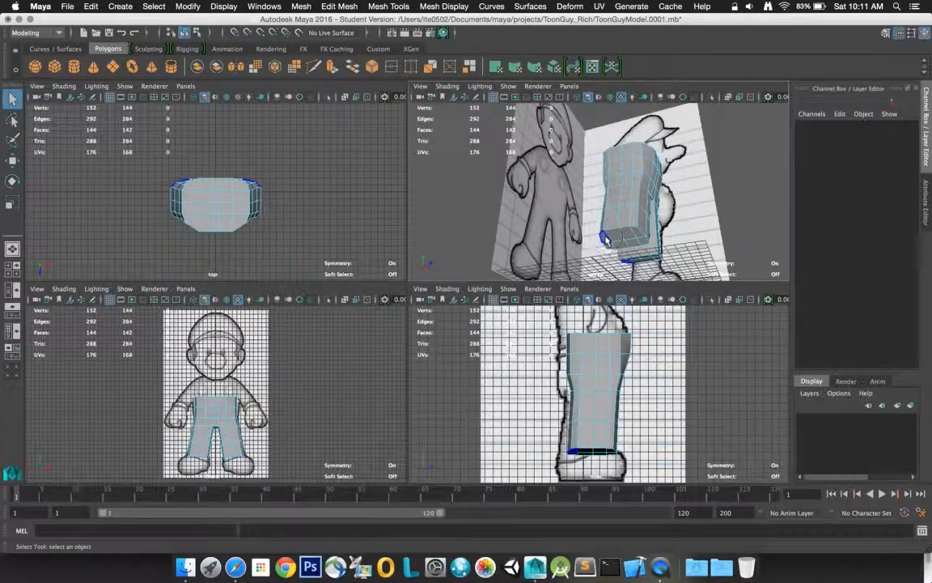
click(608, 237)
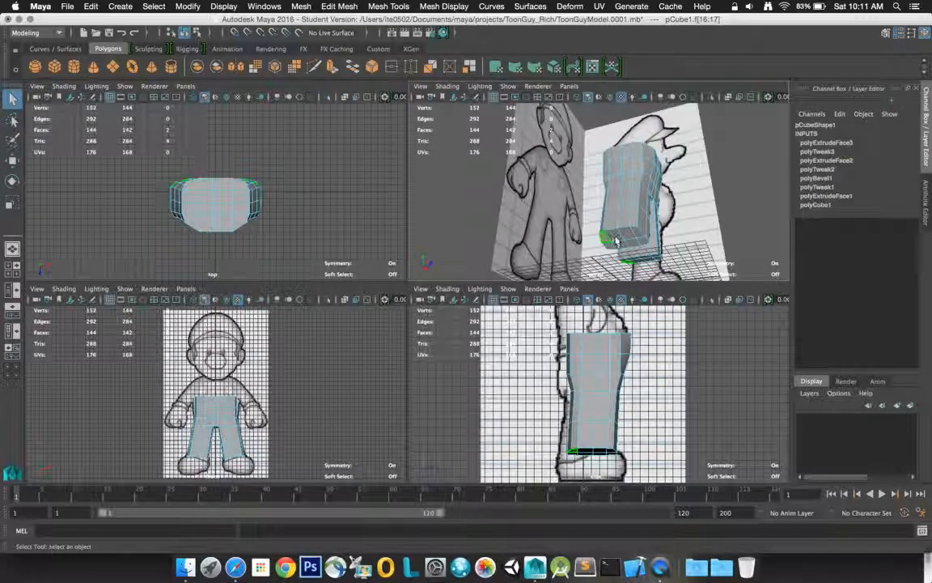
click(614, 233)
shift+click(624, 234)
shift+click(635, 234)
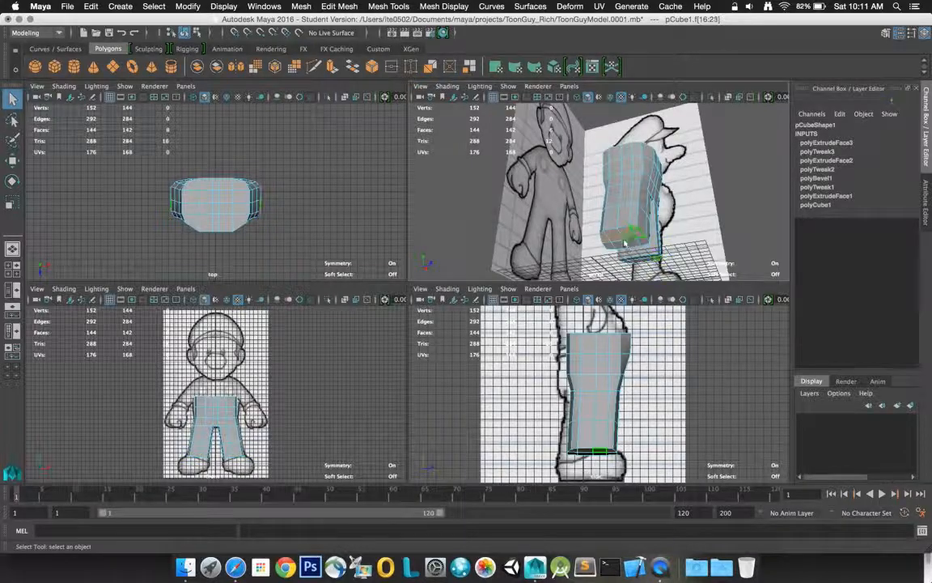
shift+click(625, 244)
shift+click(626, 246)
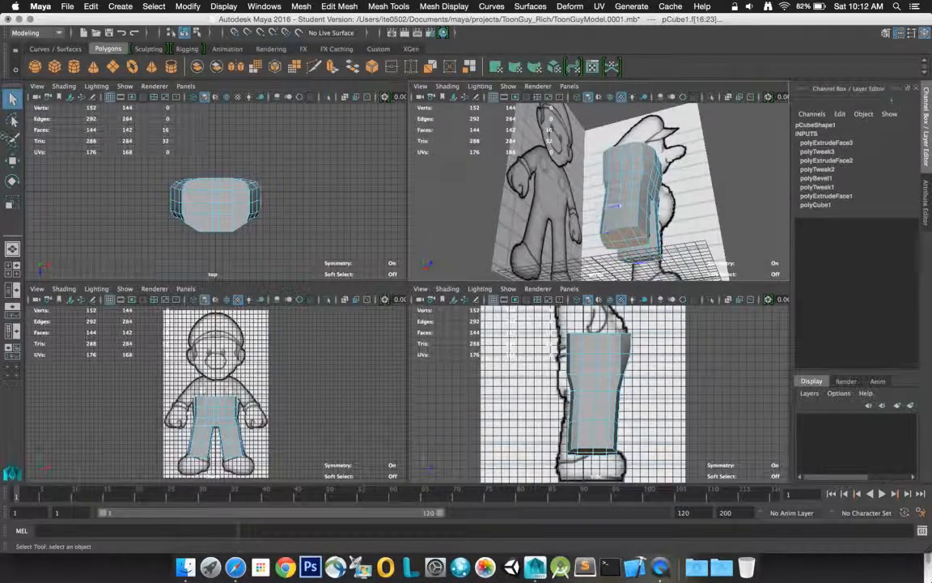
Move the bottom faces of both legs slightly backward along the Z axis to follow the side reference
click(12, 160)
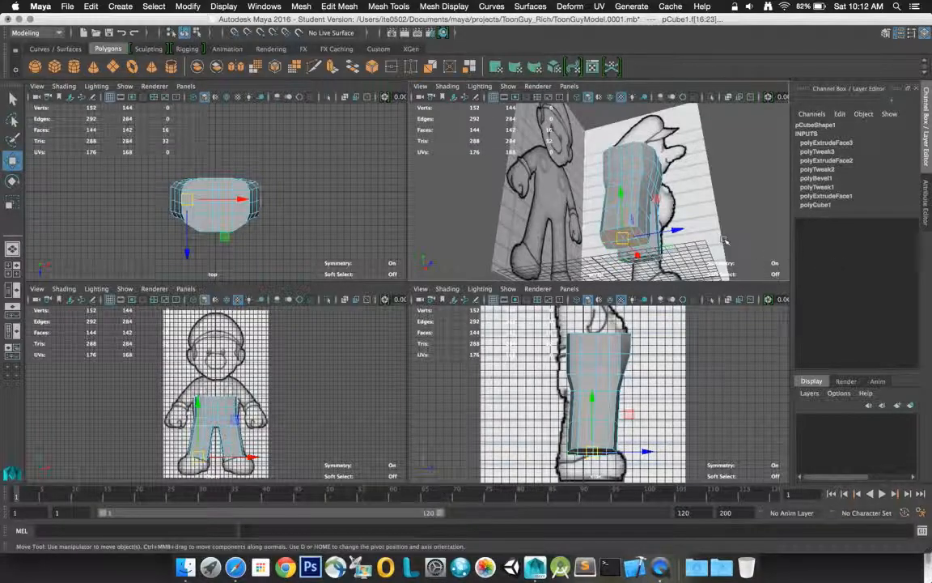
mouse_move(678, 233)
mouse_down()
mouse_move(666, 236)
mouse_move(677, 238)
mouse_up()
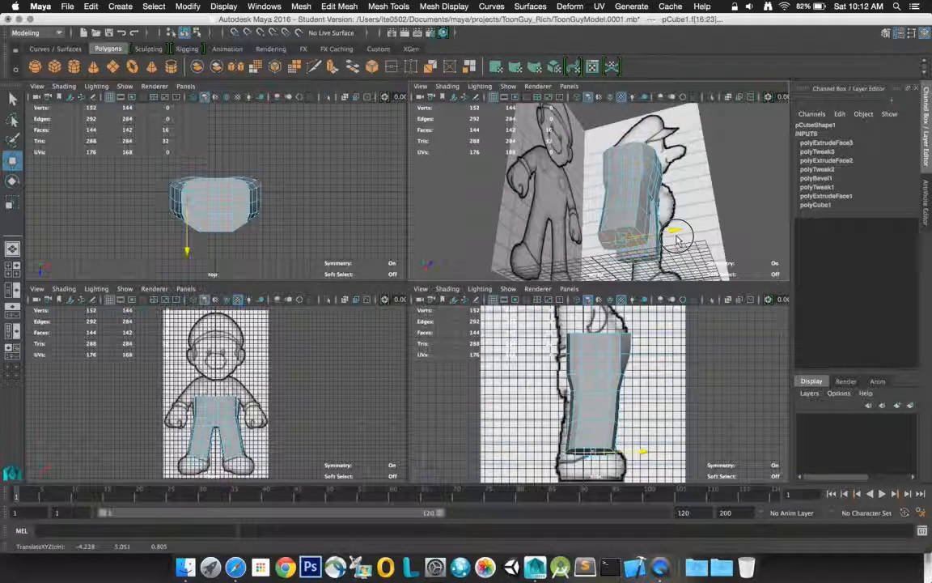
drag(677, 237, 675, 235)
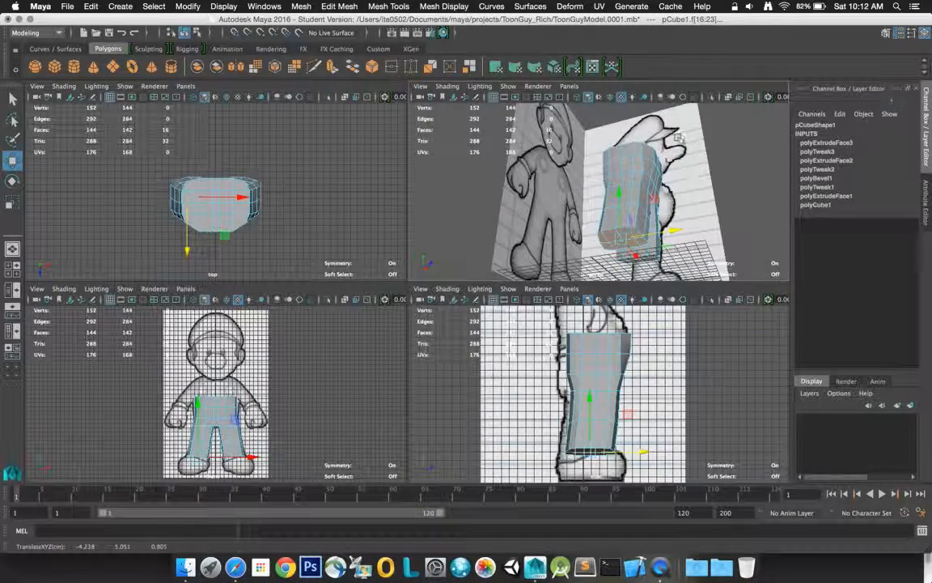
click(640, 228)
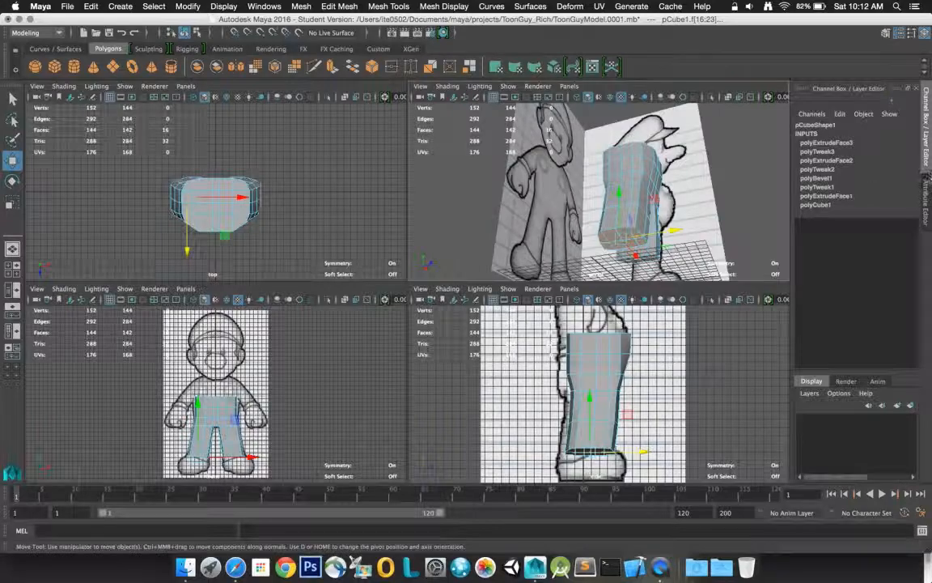
Add the outer side faces and adjoining corner faces of the lowest leg section to the bottom-face selection
click(618, 212)
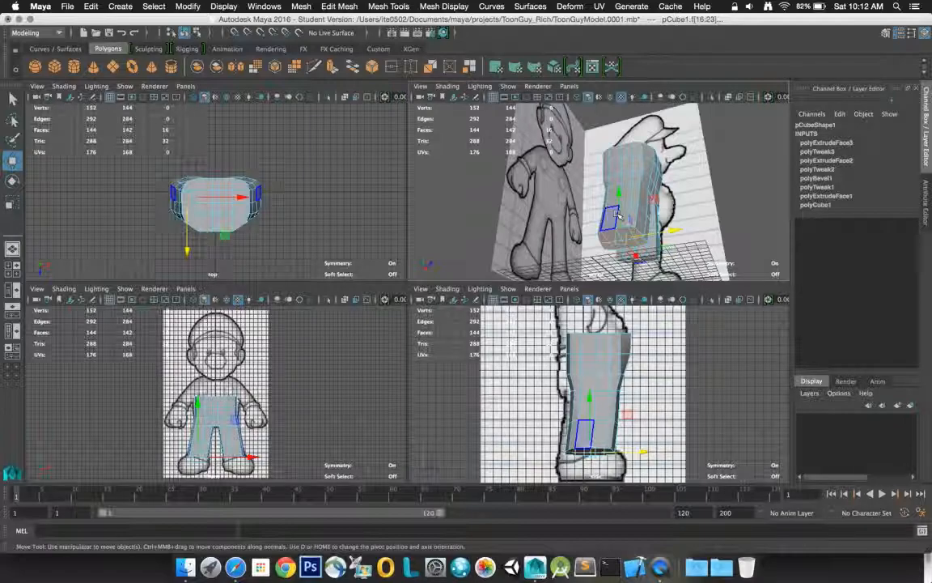
key(q)
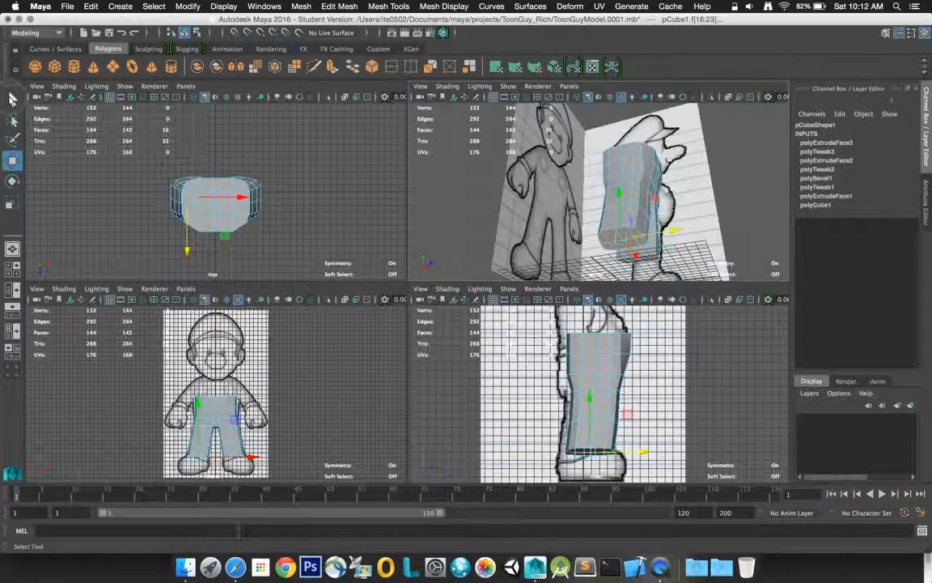
click(632, 217)
shift+click(620, 228)
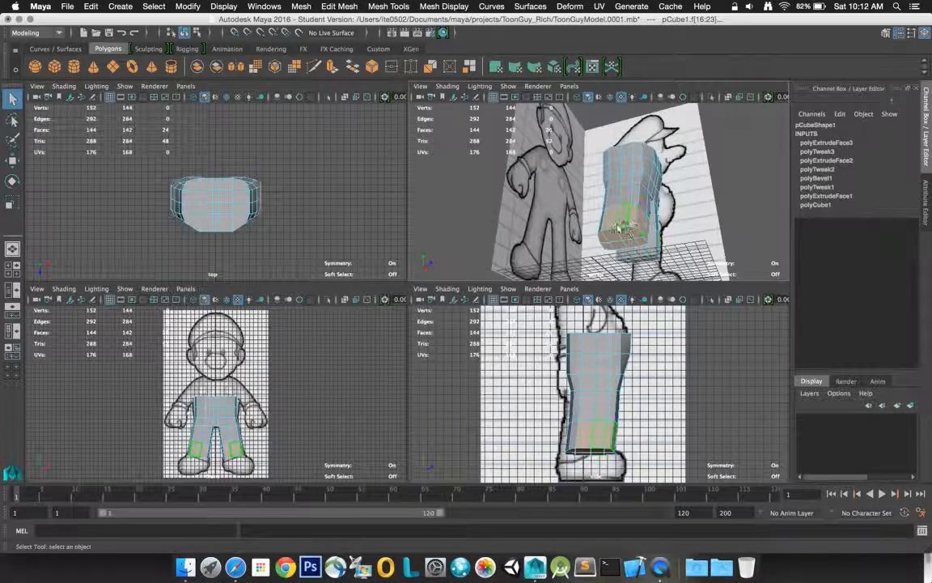
shift+click(601, 229)
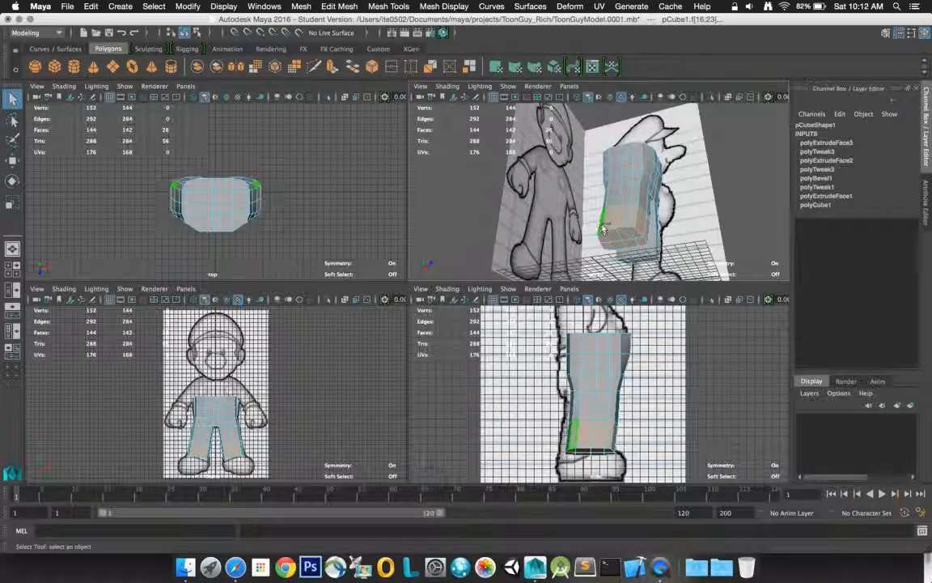
Add the inner side faces of the lowest section of both legs to the face selection
alt+drag(632, 221, 557, 235)
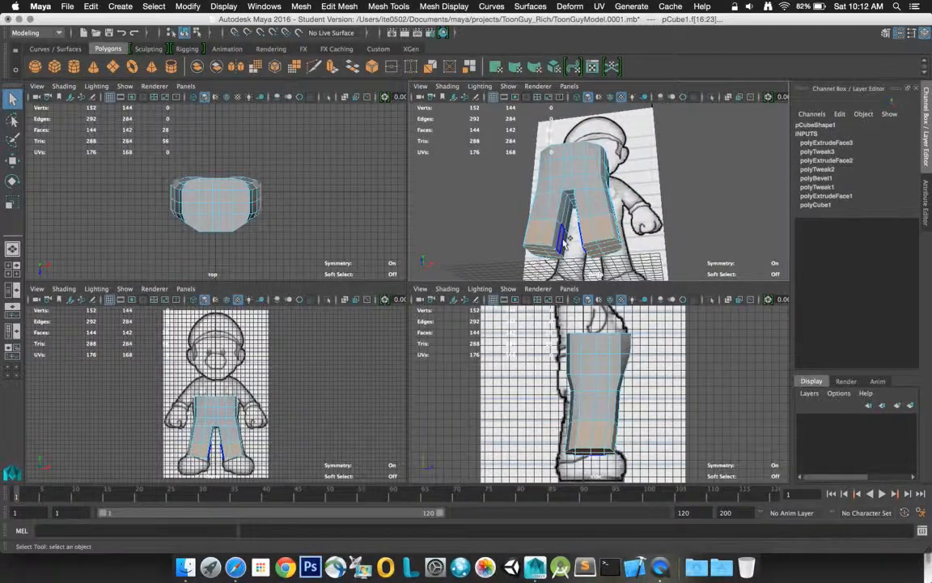
shift+click(559, 241)
shift+click(565, 243)
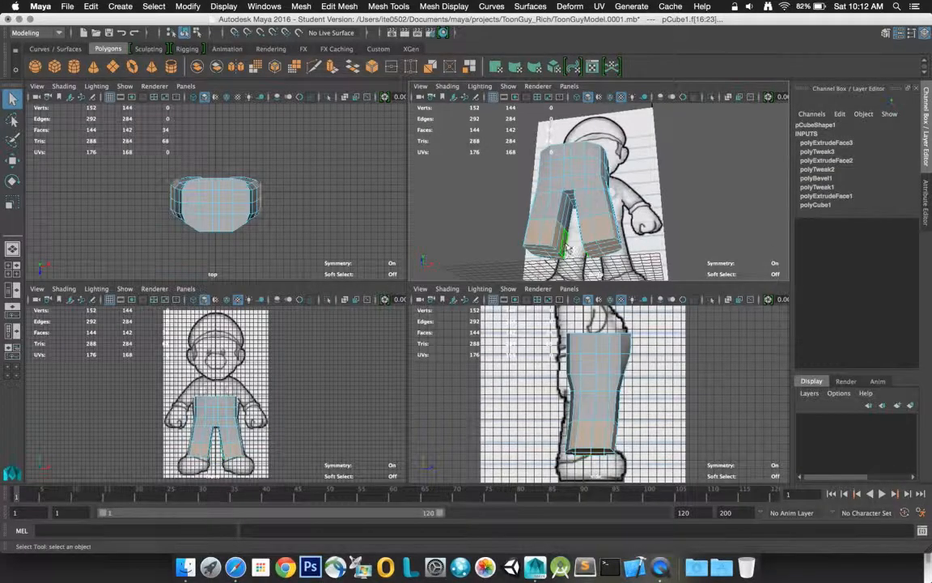
alt+drag(570, 245, 445, 197)
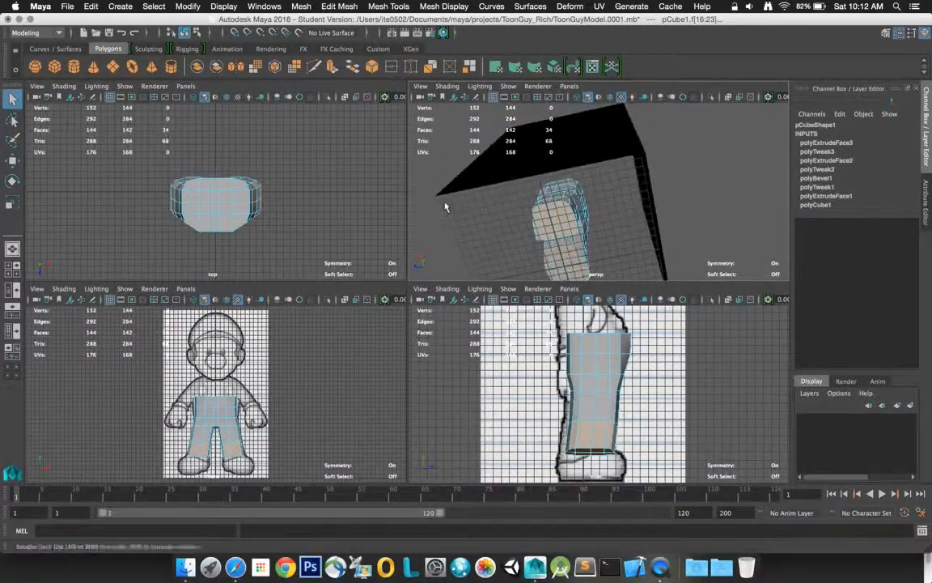
shift+click(574, 251)
alt+drag(575, 254, 680, 237)
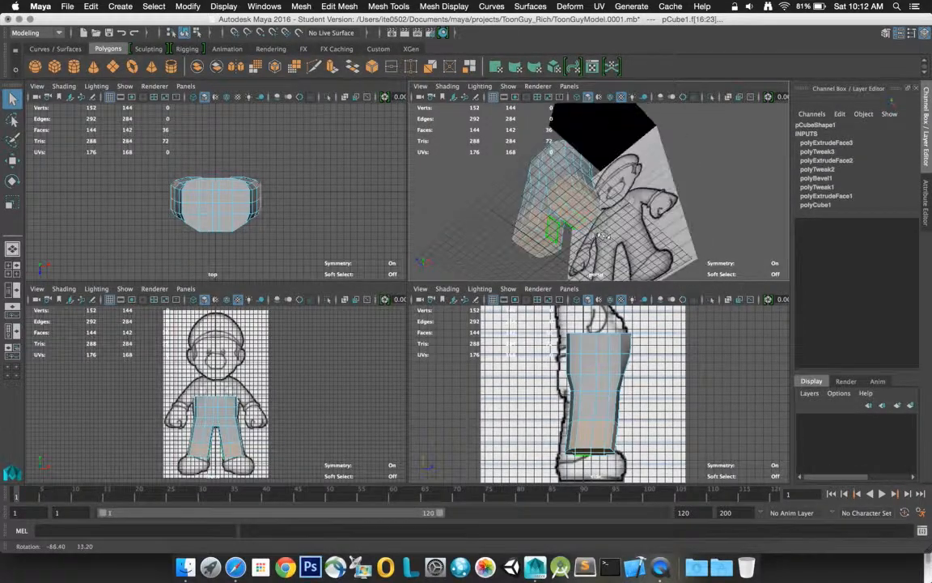
Extend the selection with the inner side faces of the leg section just below the crotch
shift+click(542, 209)
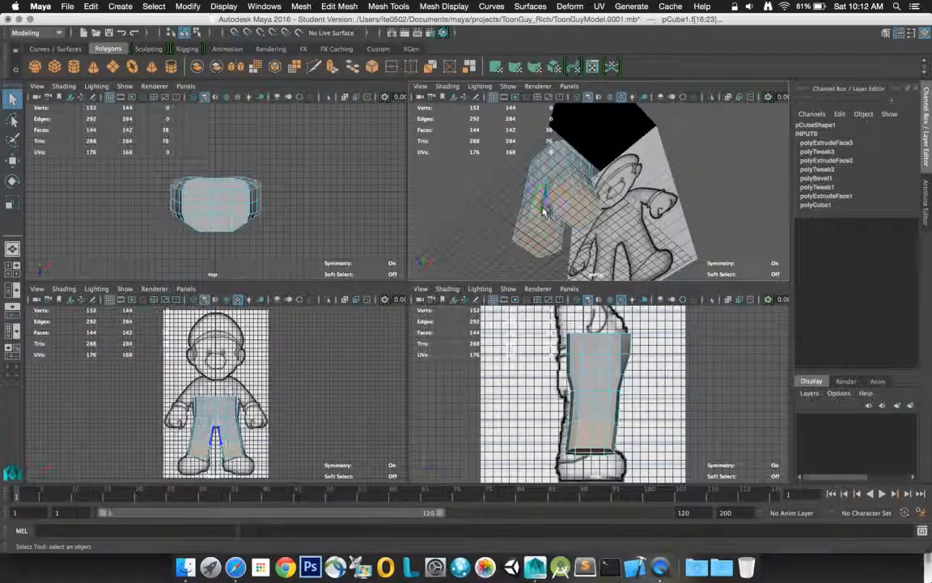
shift+click(555, 217)
shift+click(561, 224)
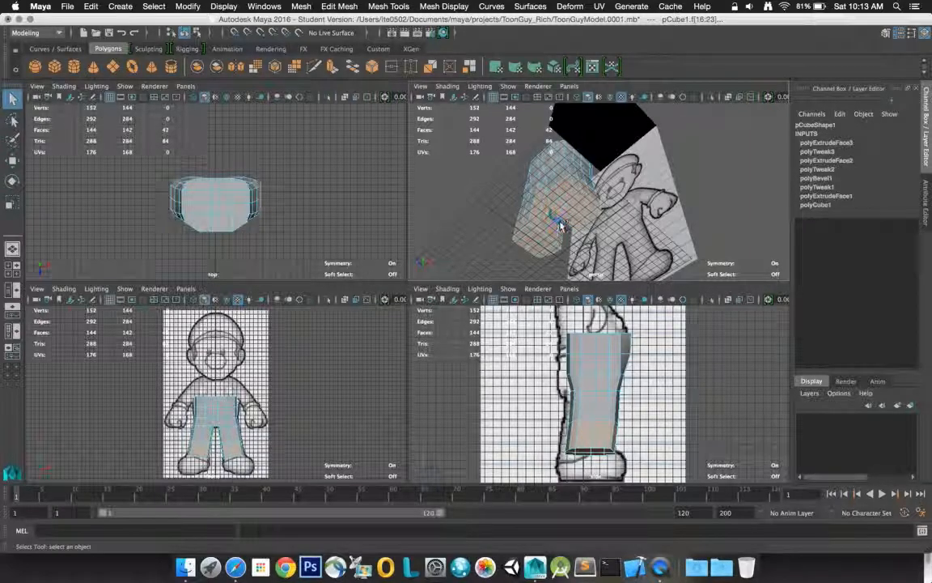
shift+click(544, 219)
Add the front and outer side faces of the upper leg section to the selection
alt+drag(525, 210, 564, 212)
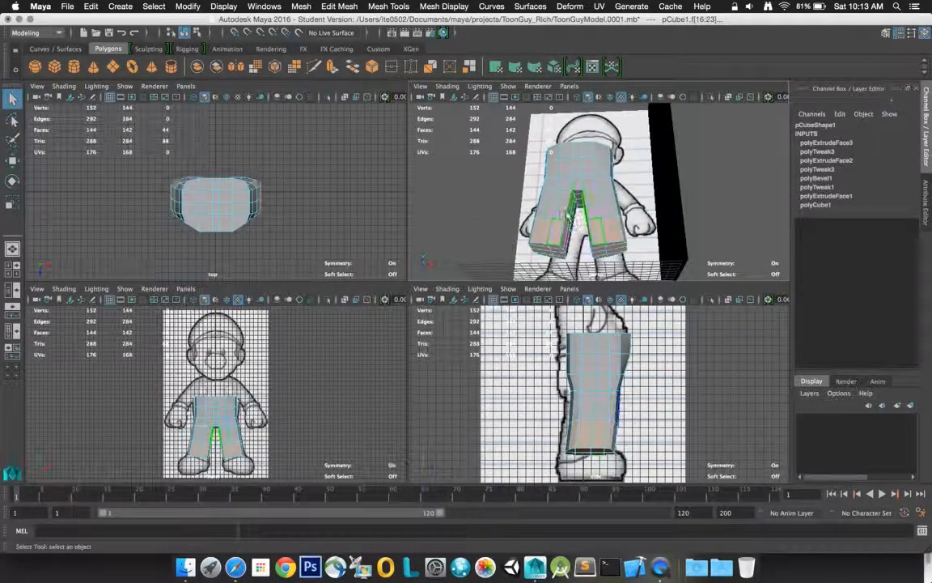
shift+click(564, 210)
shift+click(547, 211)
alt+drag(547, 211, 640, 229)
shift+click(628, 237)
shift+click(618, 232)
shift+click(610, 232)
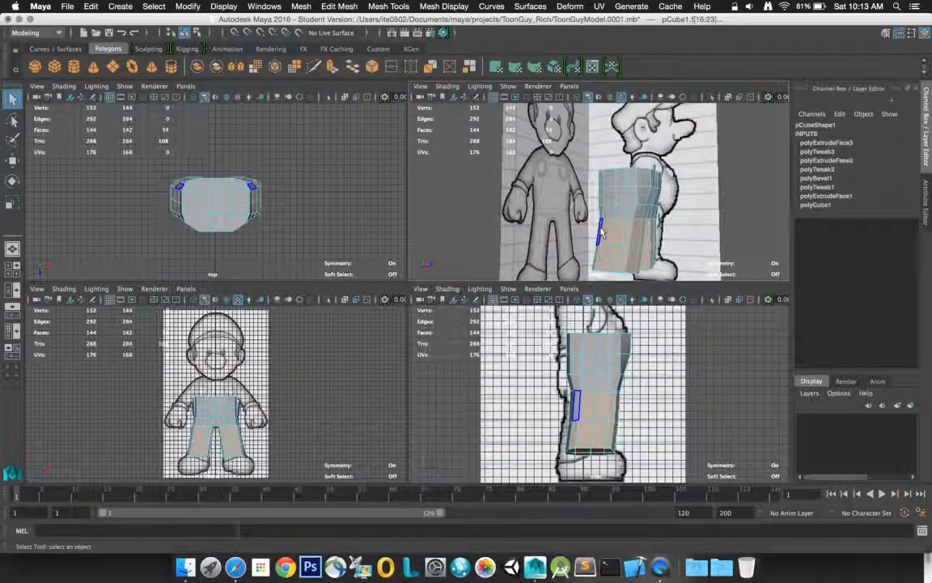
shift+click(599, 233)
Add the remaining back and back-corner faces of both legs so everything below the crotch is selected
alt+drag(602, 230, 685, 221)
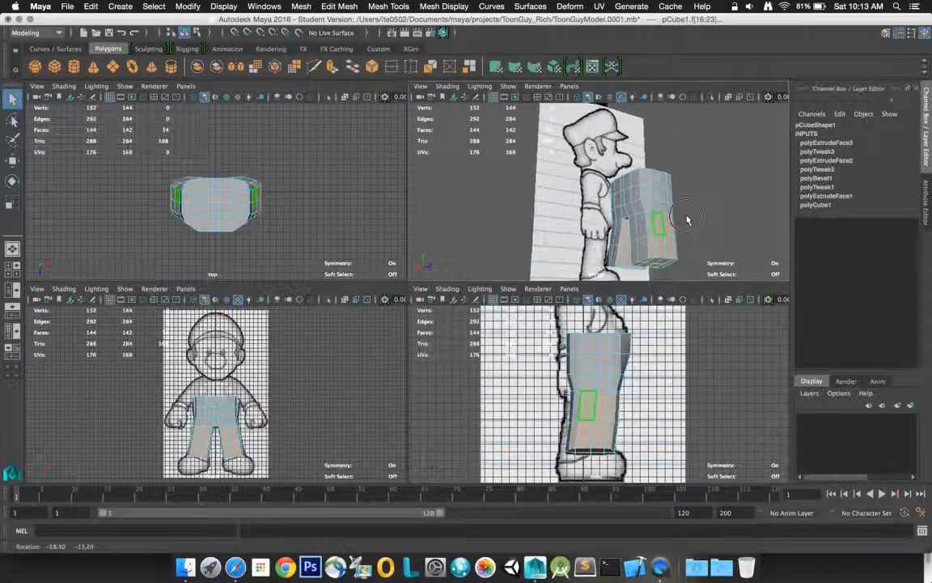
shift+click(653, 223)
shift+click(642, 225)
shift+click(636, 237)
shift+click(636, 249)
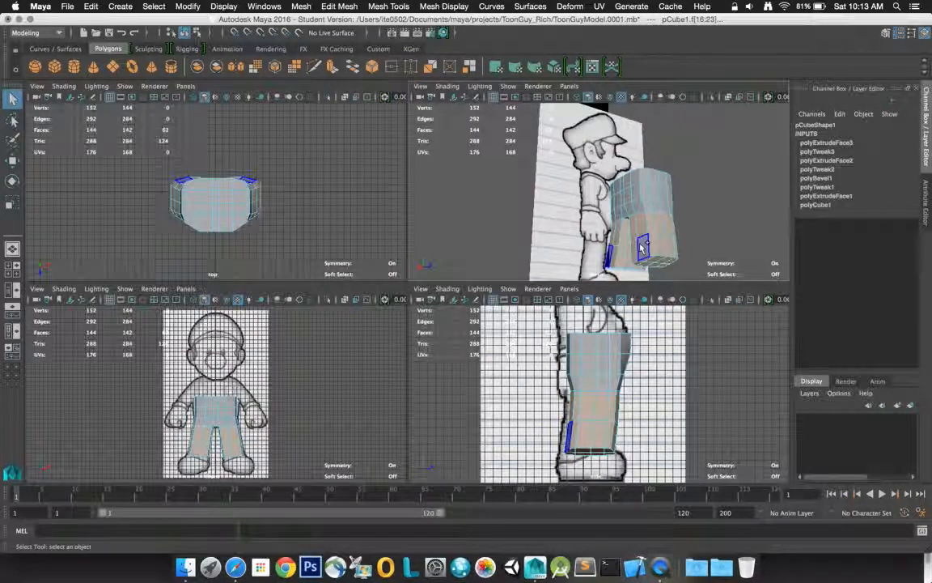
shift+click(645, 240)
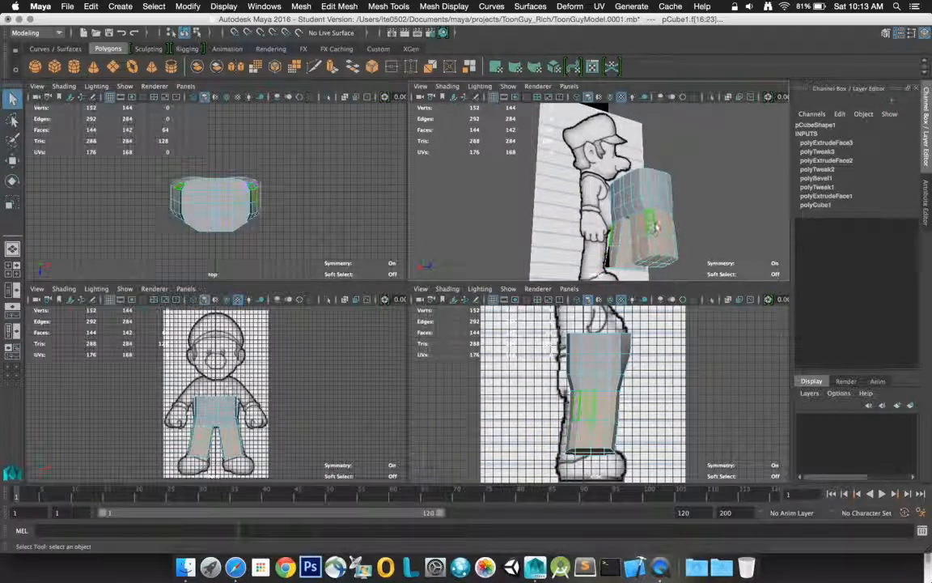
Move the selected leg faces slightly backward along the Z axis to follow the side reference, then clear the selection
alt+drag(667, 220, 485, 223)
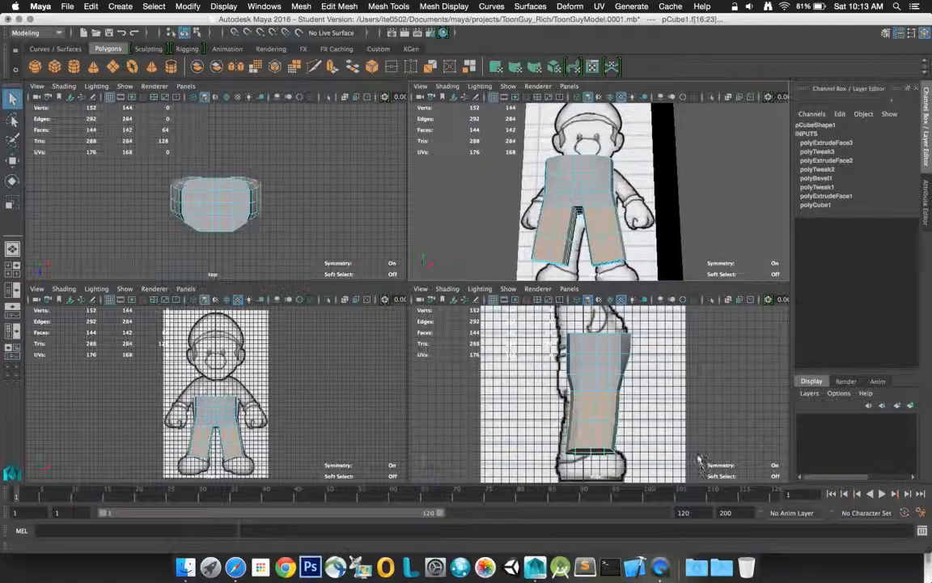
click(11, 161)
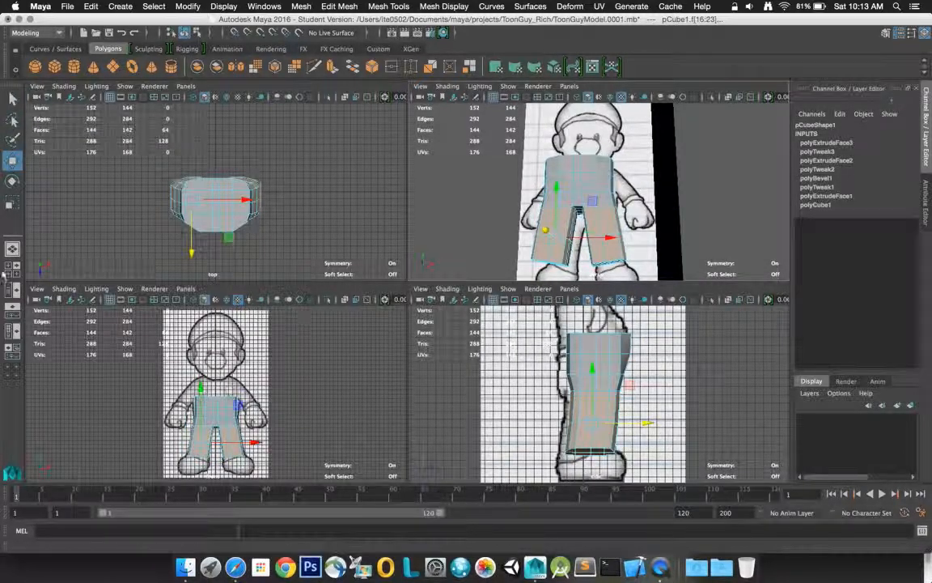
drag(646, 423, 639, 425)
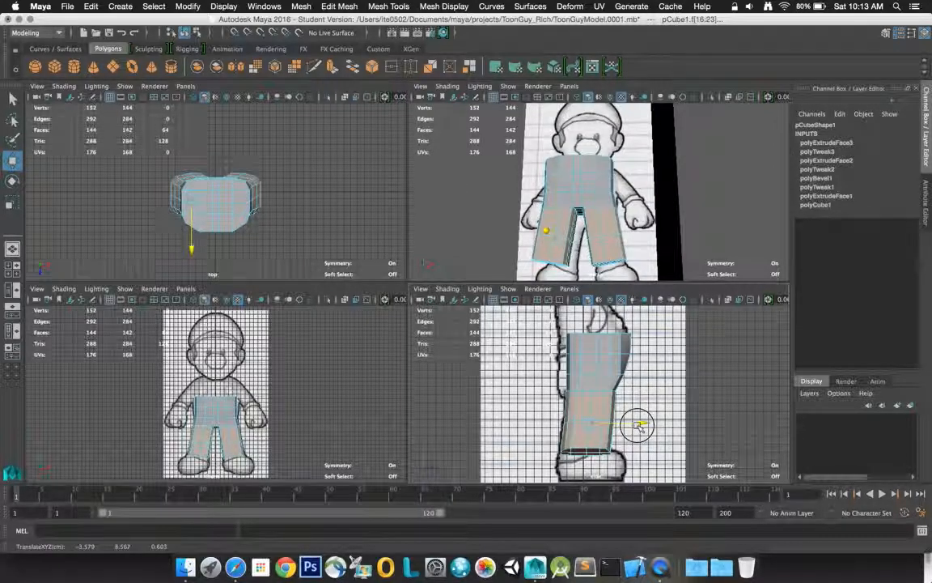
drag(638, 425, 638, 426)
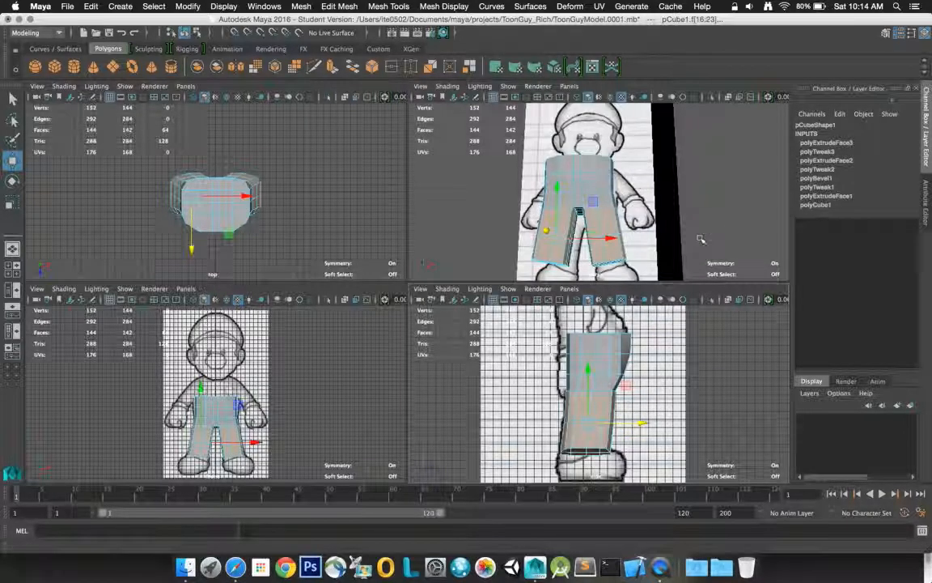
click(716, 209)
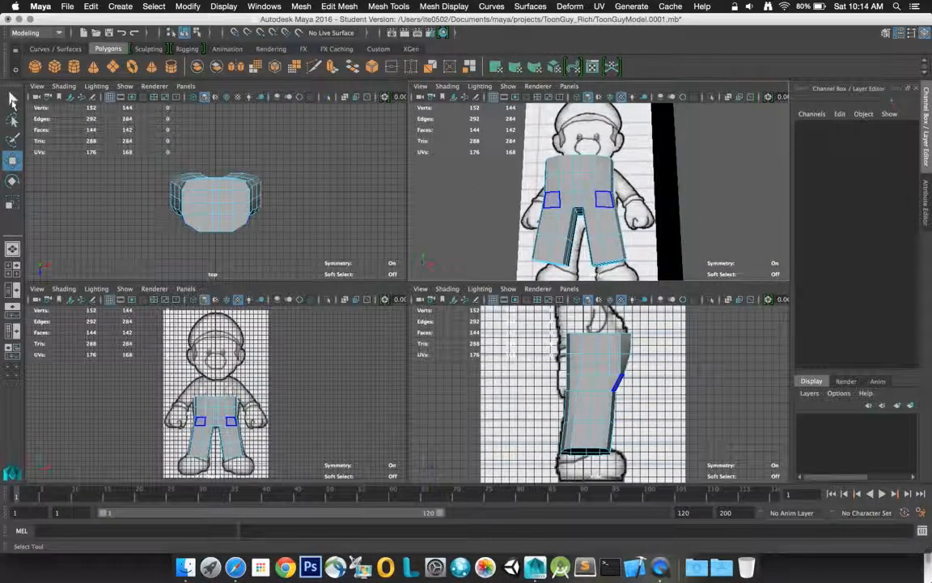
Switch the pants mesh to edge selection and select the edges around the lower ends of both legs
click(13, 99)
click(668, 241)
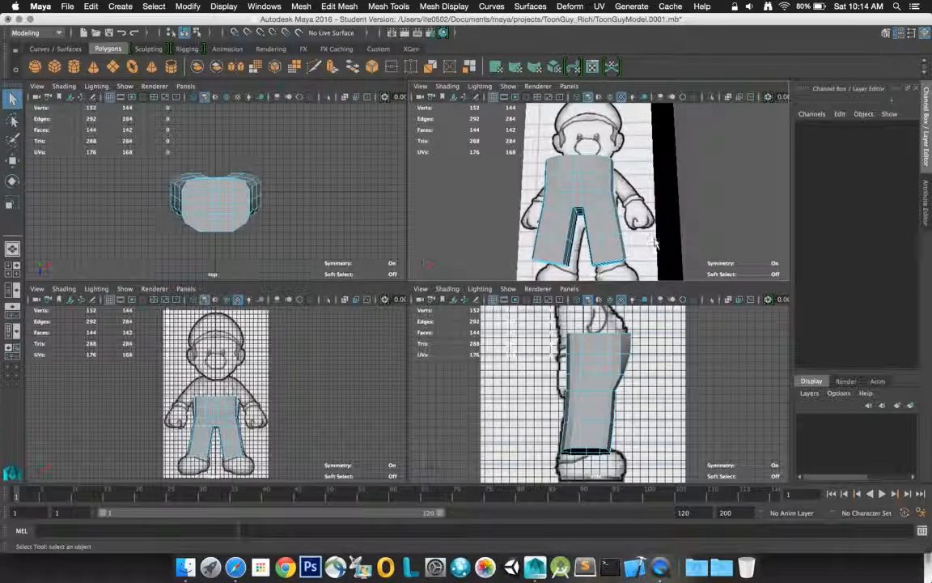
right_drag(657, 240, 607, 242)
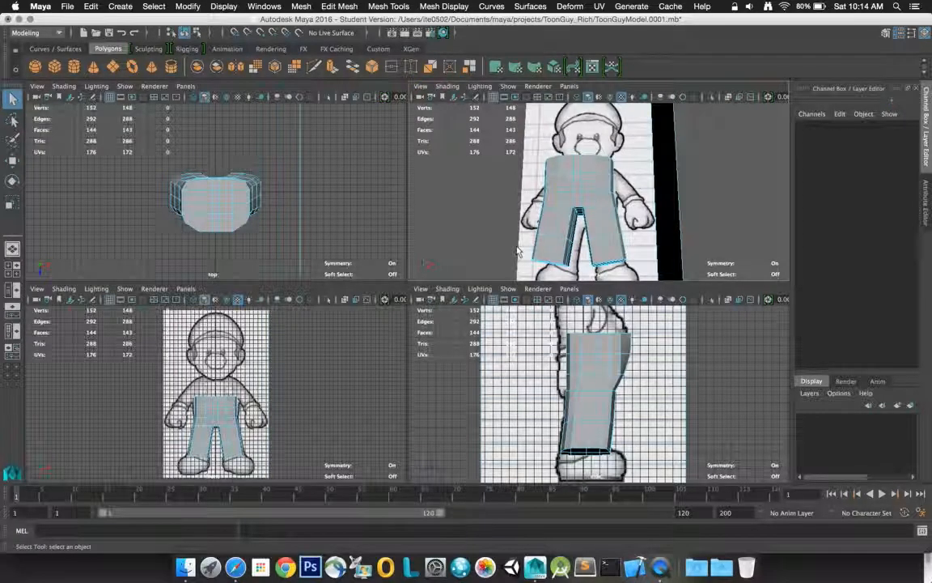
double_click(571, 279)
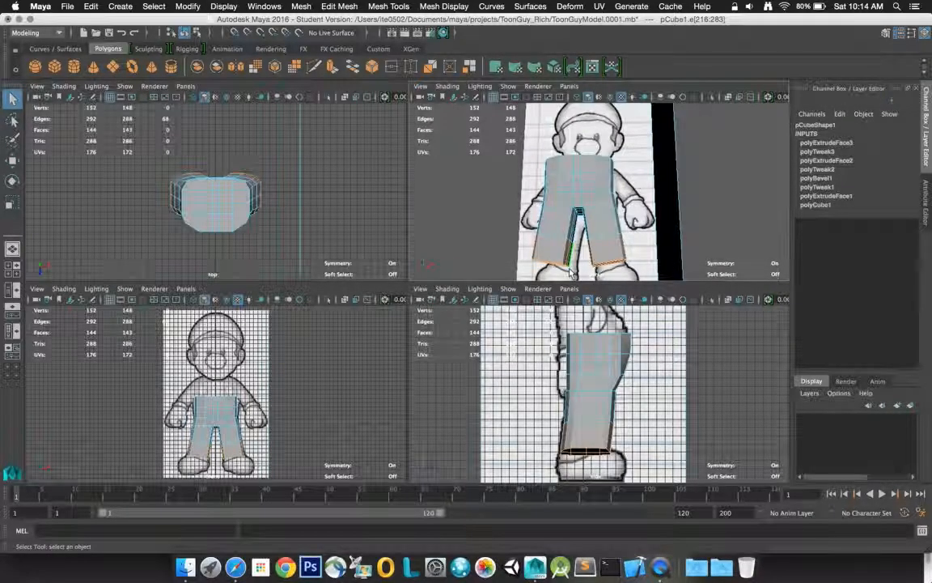
Move the selected lower leg edges slightly backward along the Z axis to match the side reference
click(12, 160)
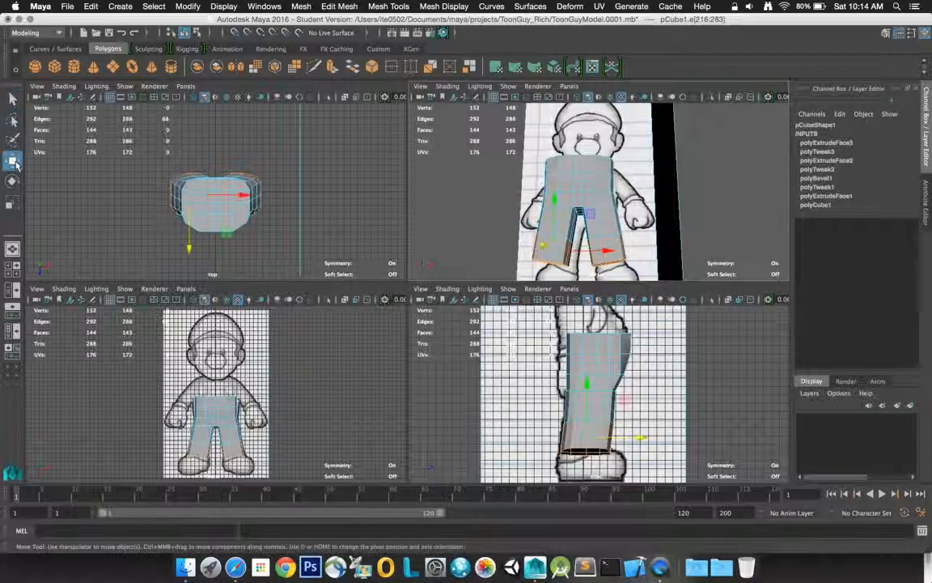
drag(630, 435, 635, 441)
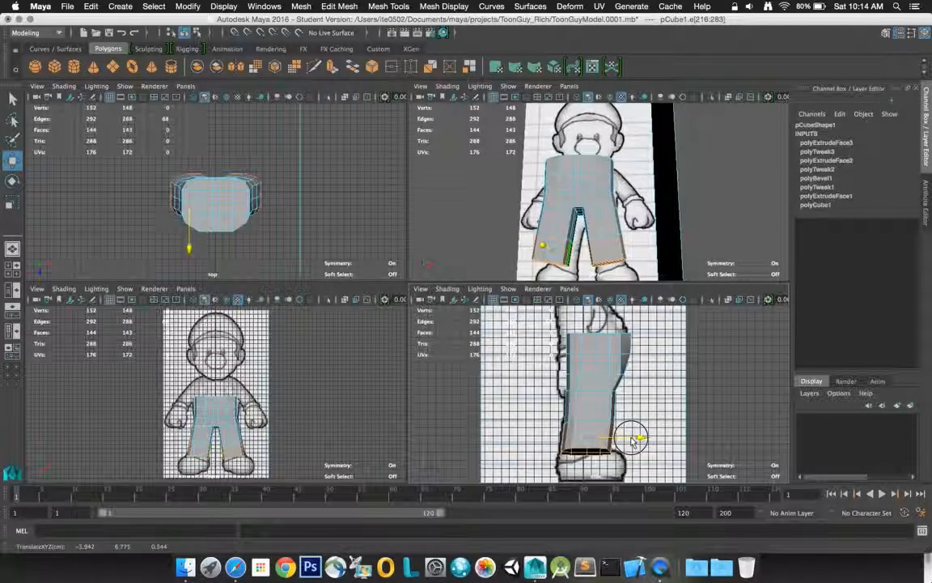
drag(635, 441, 632, 439)
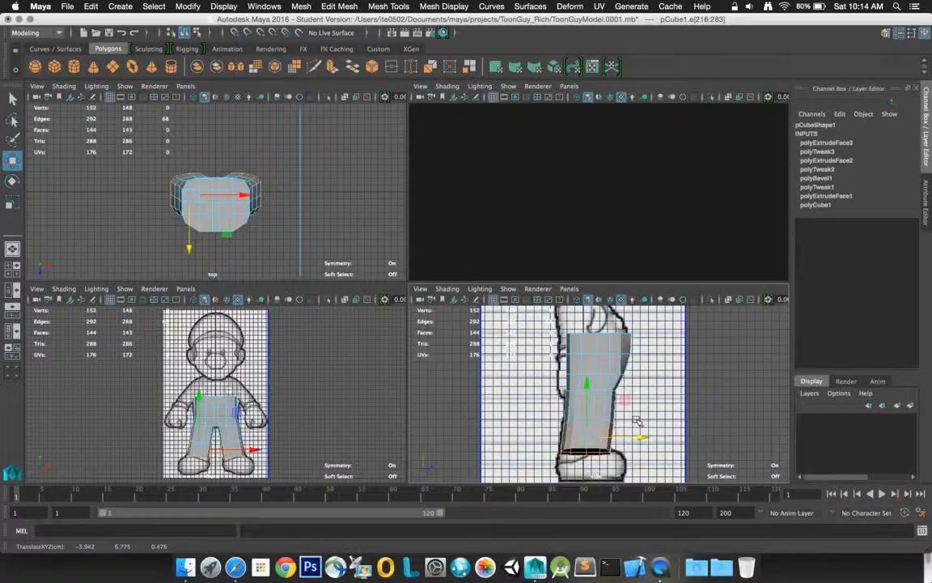
click(642, 414)
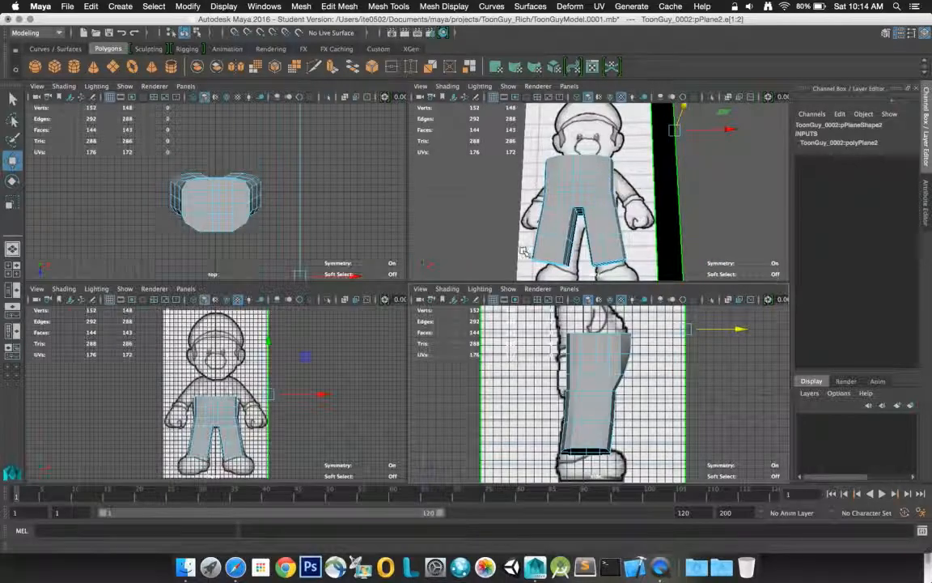
drag(509, 254, 573, 282)
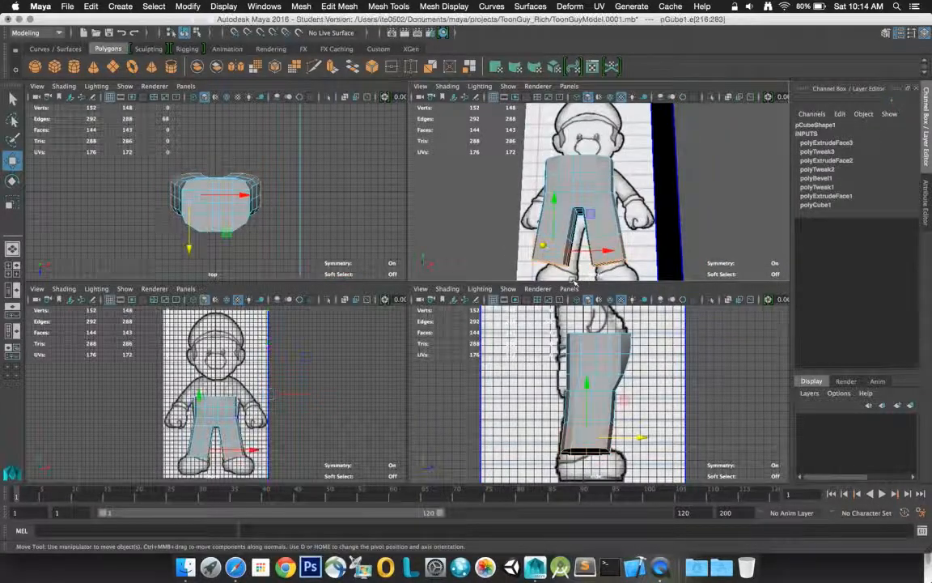
click(524, 264)
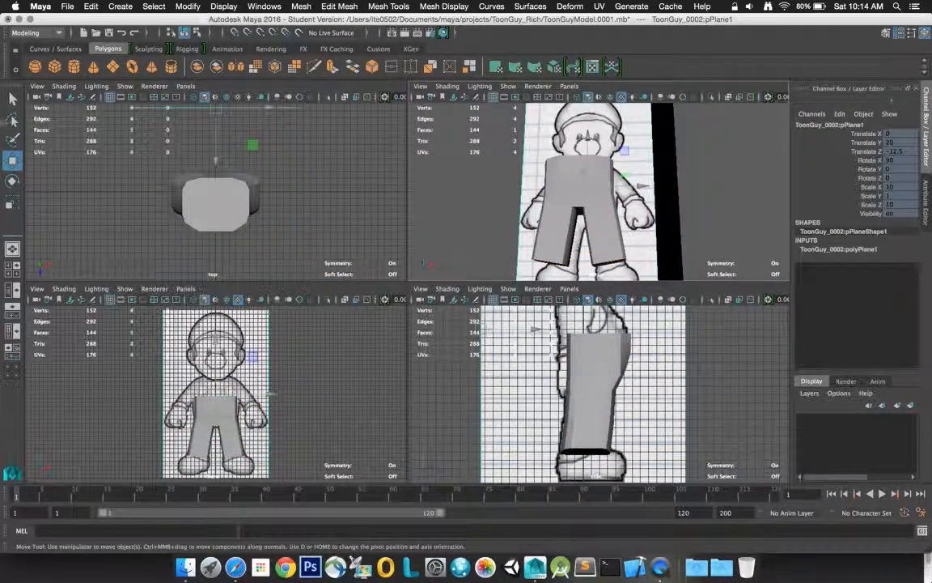
click(12, 98)
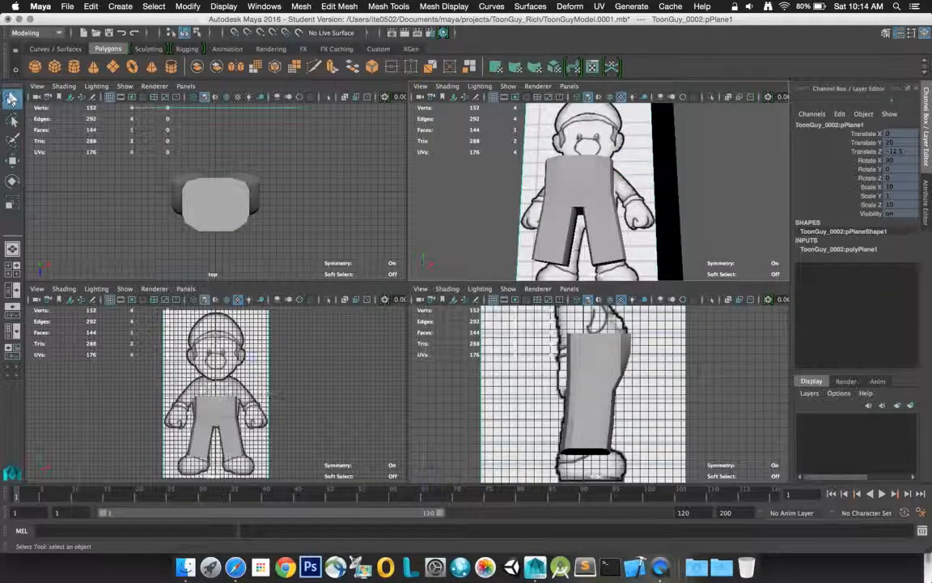
click(530, 259)
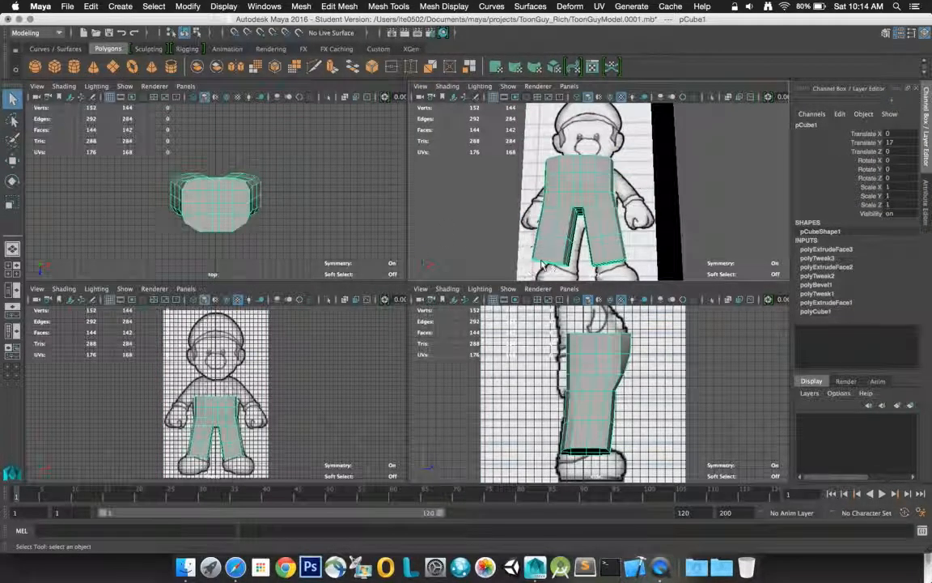
alt+drag(544, 260, 550, 260)
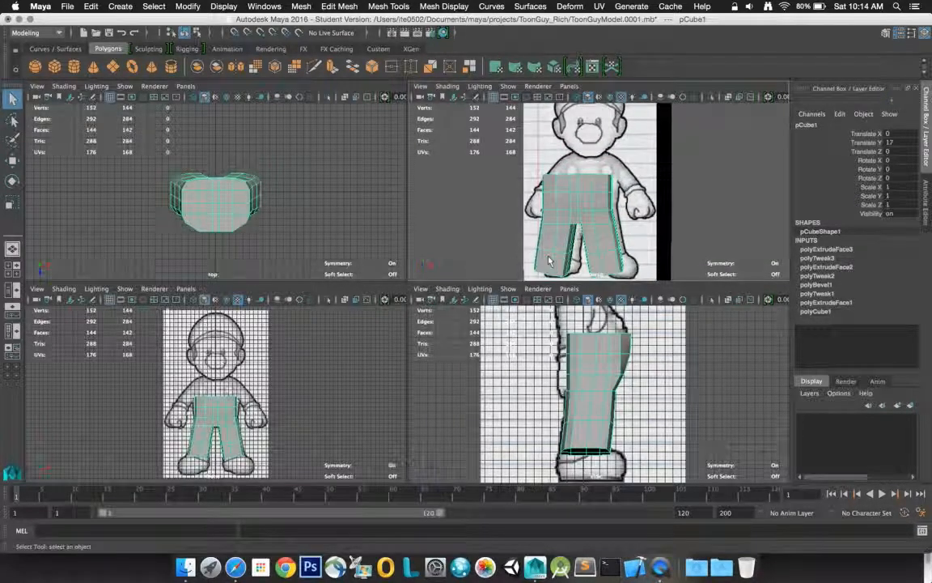
right_drag(548, 260, 548, 227)
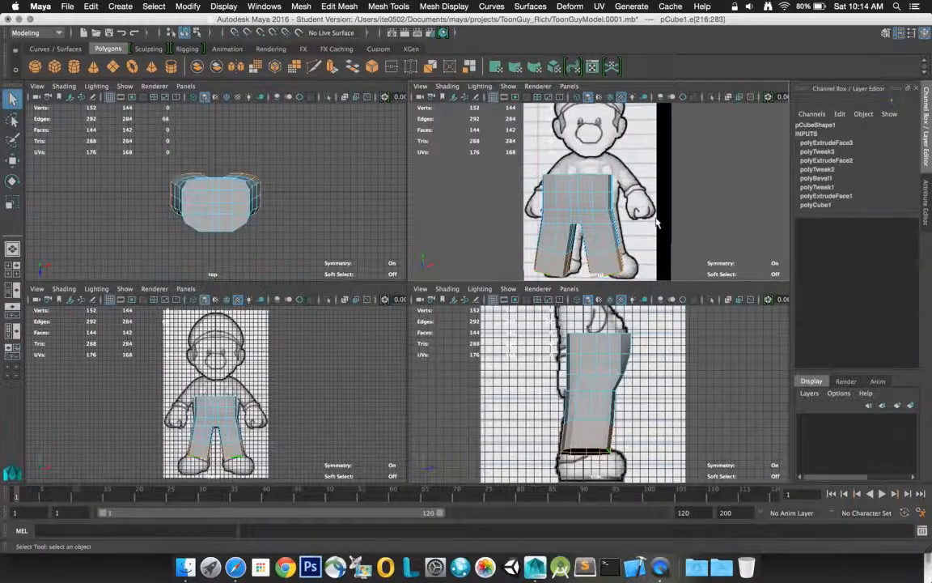
click(657, 219)
click(544, 270)
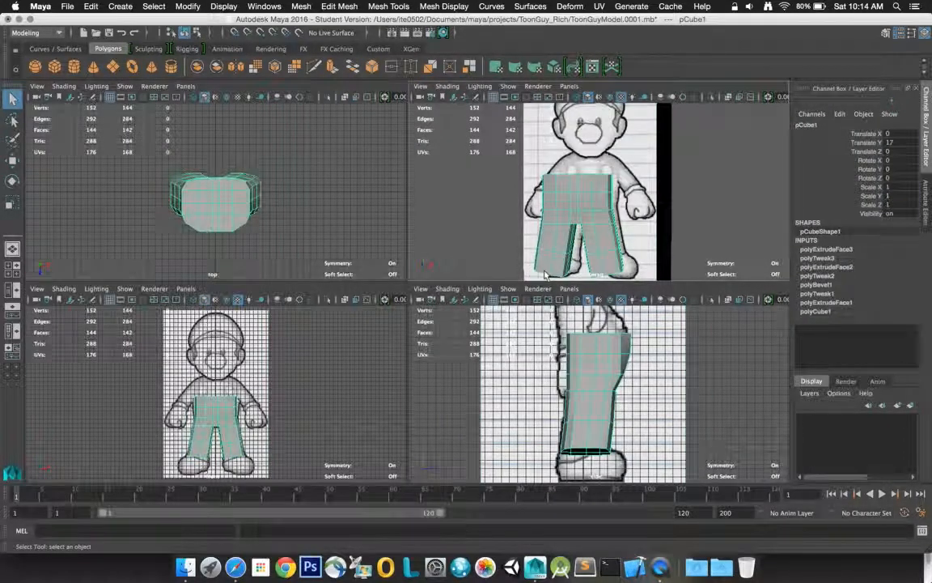
right_drag(542, 264, 543, 265)
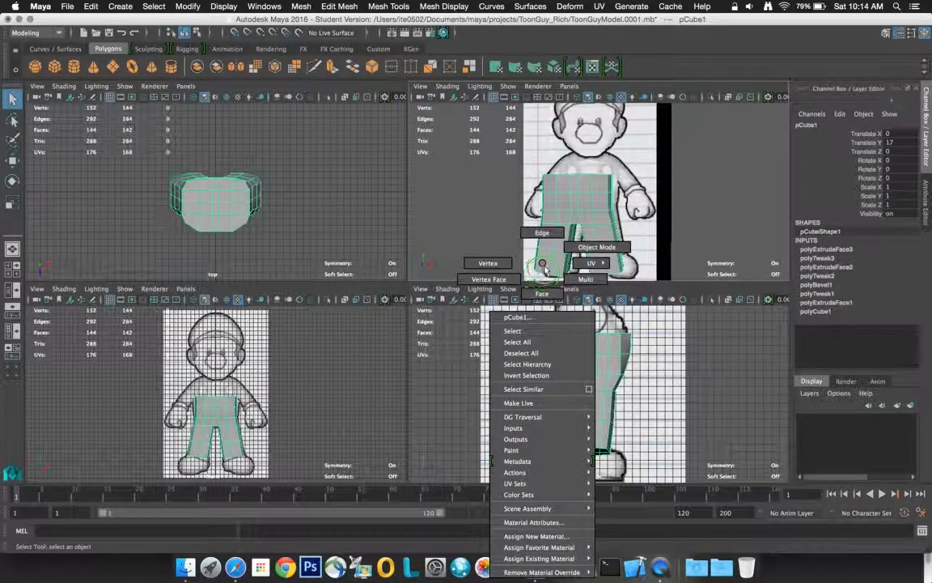
click(542, 234)
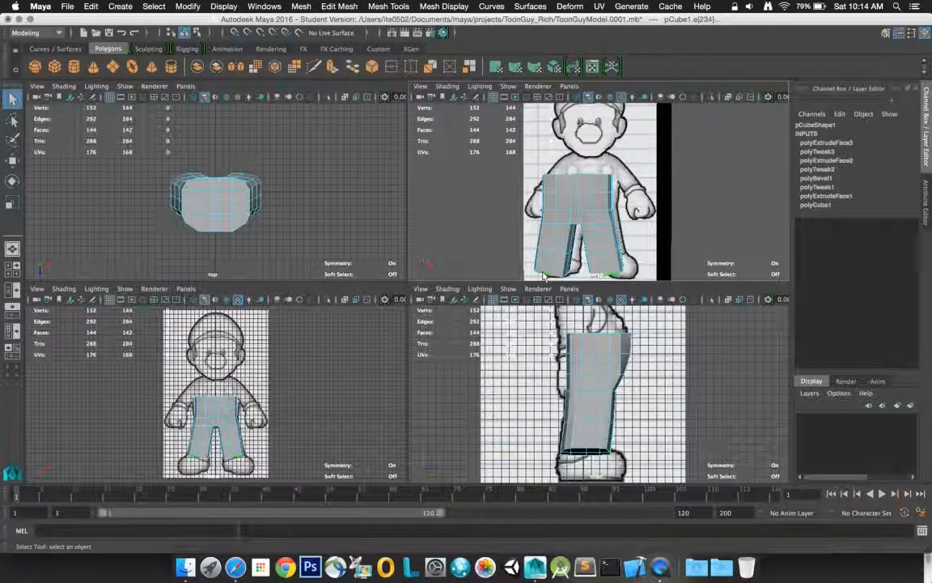
Switch the pants mesh to face selection and select the bottom faces closing both legs
alt+drag(544, 277, 595, 242)
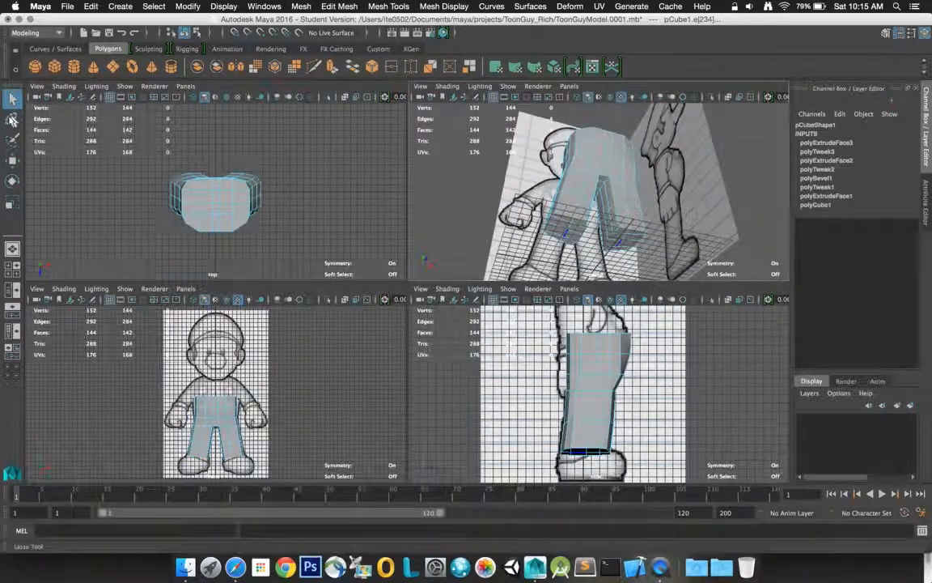
right_click(586, 210)
right_drag(578, 233, 580, 238)
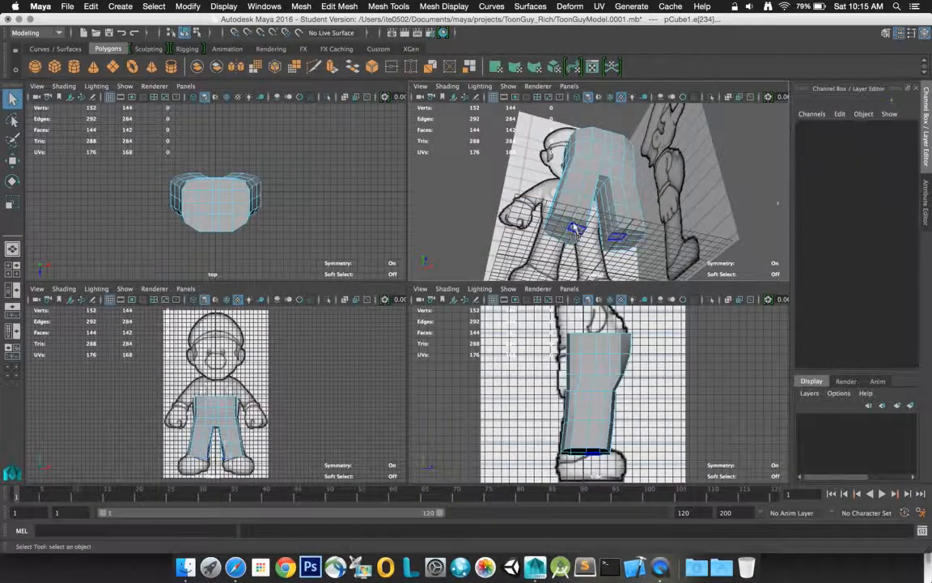
click(577, 226)
shift+click(564, 224)
shift+click(557, 227)
shift+click(569, 238)
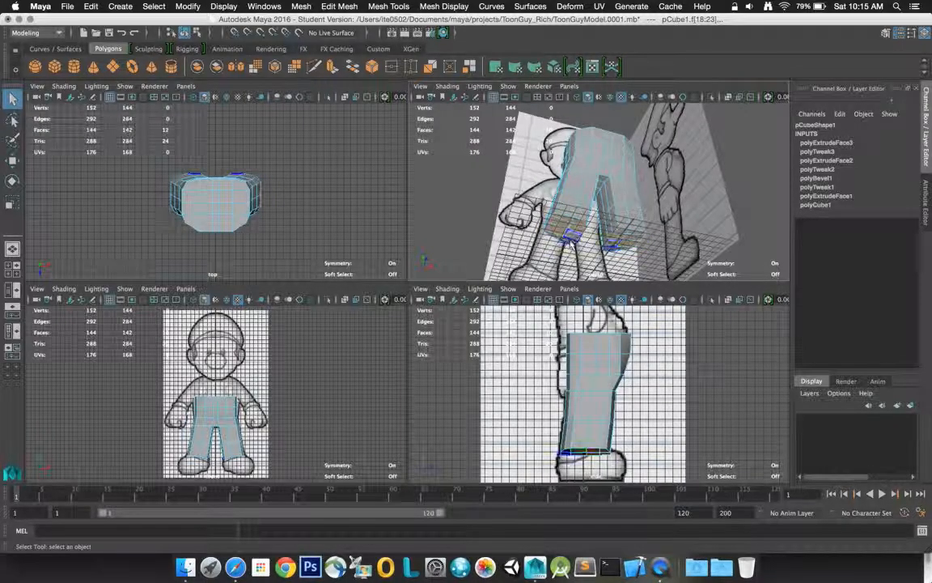
shift+click(564, 243)
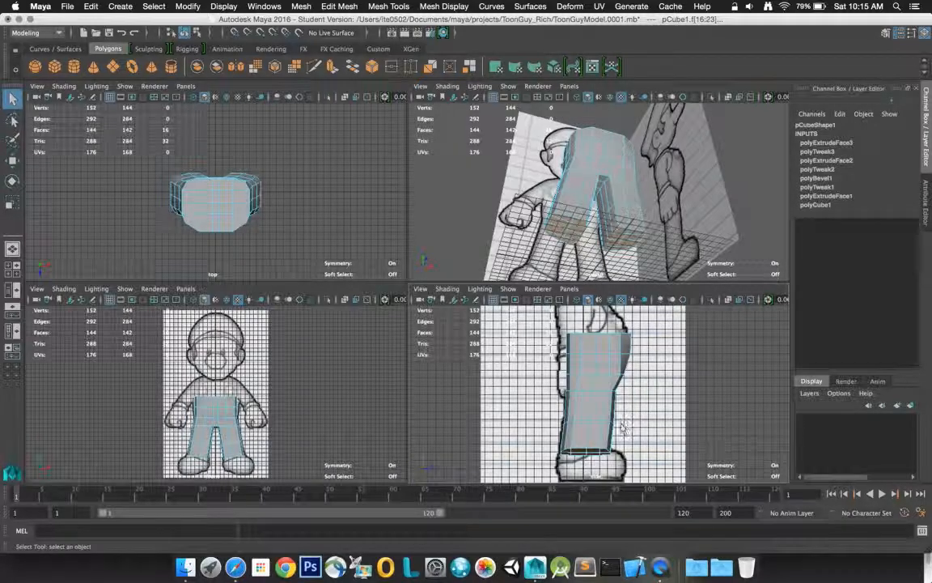
Move the selected leg-bottom faces slightly backward along the Z axis to line up with the side reference
key(w)
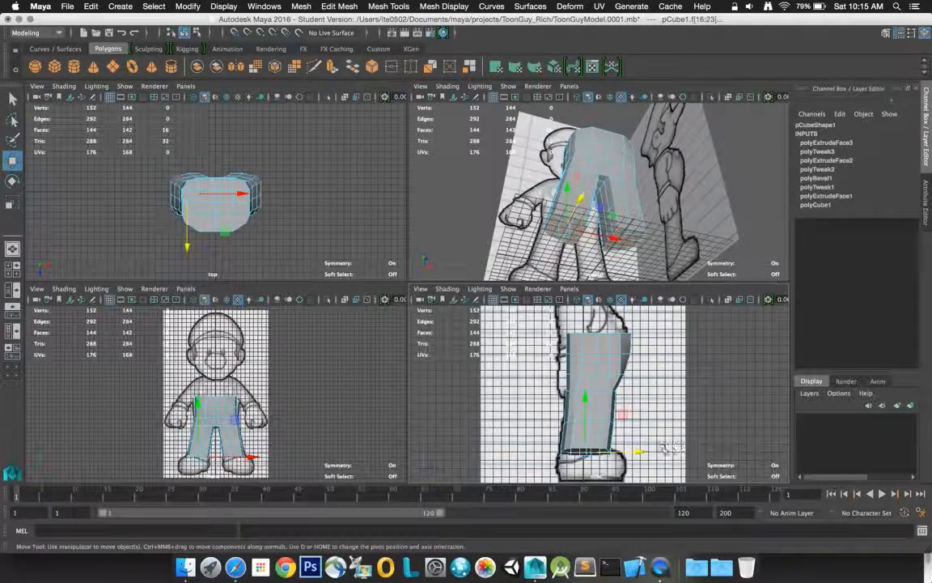
mouse_move(643, 453)
mouse_down()
mouse_move(657, 449)
mouse_move(639, 453)
mouse_up()
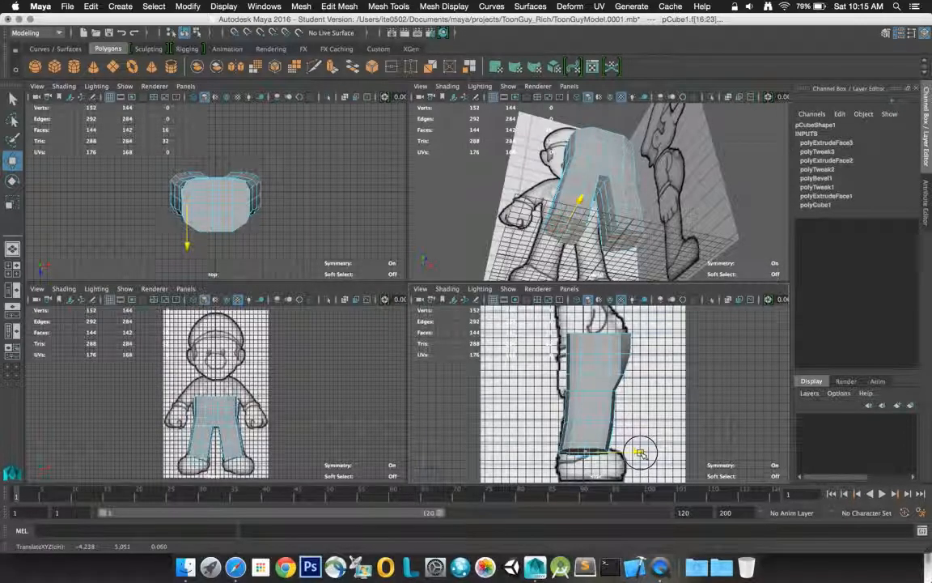
drag(640, 452, 641, 452)
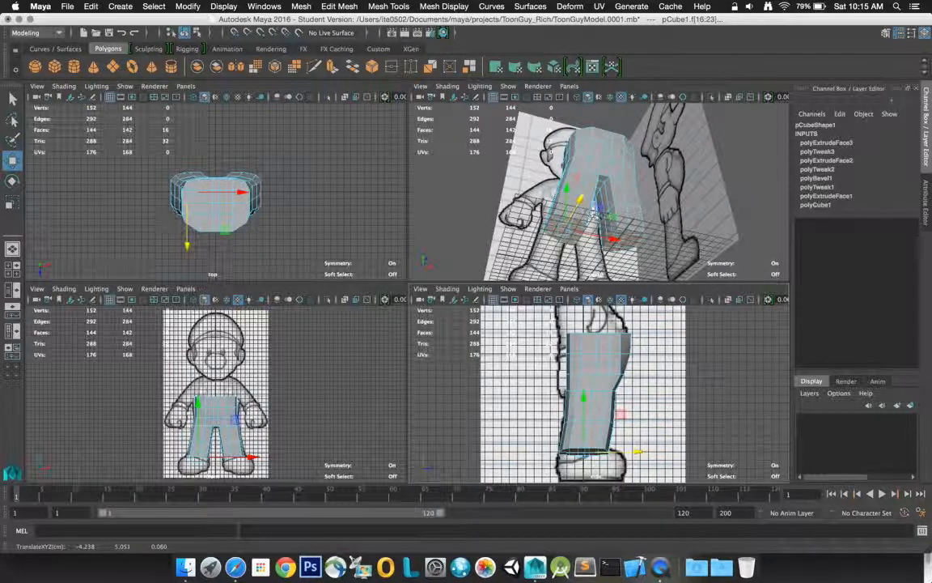
Switch the pants mesh to edge selection and select the horizontal edges across the back of both legs at knee height
click(607, 189)
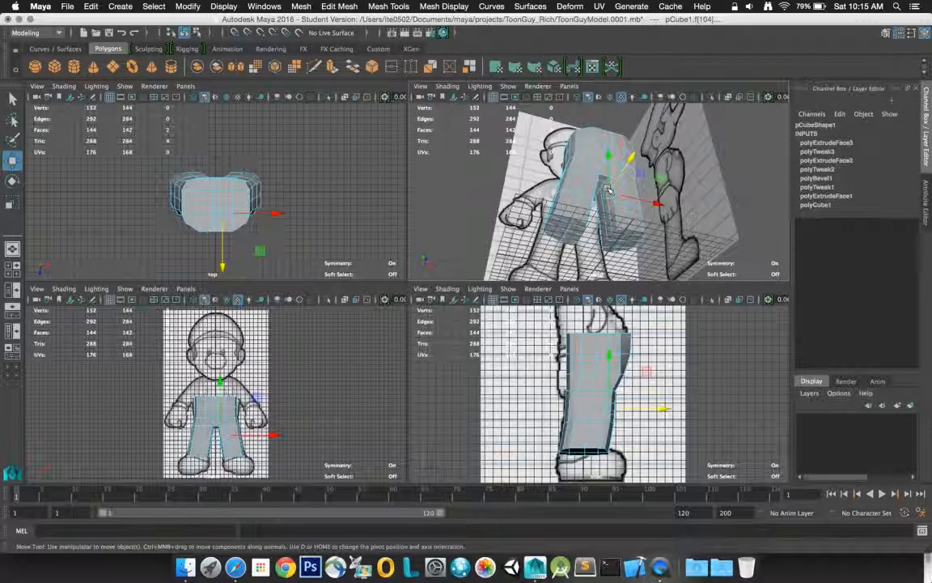
key(space)
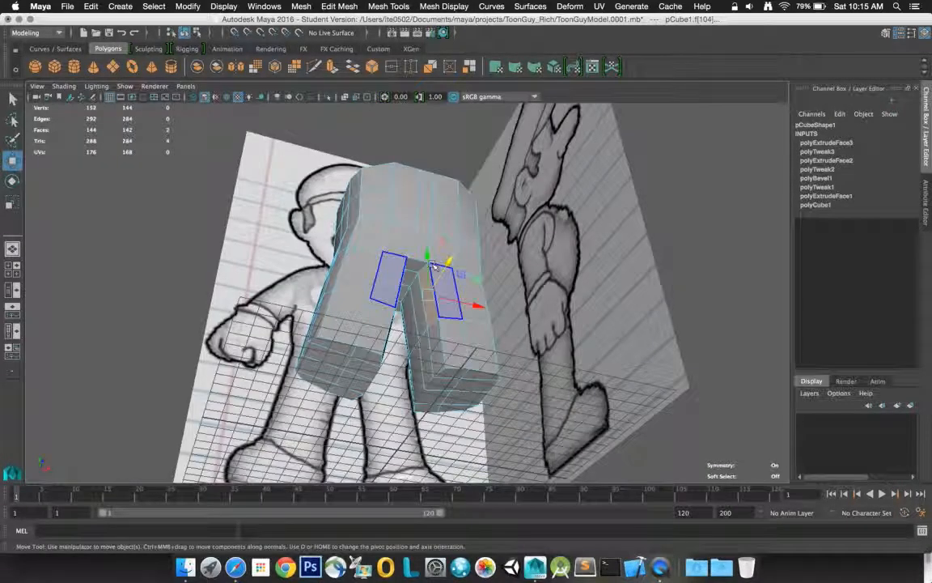
alt+drag(567, 203, 525, 300)
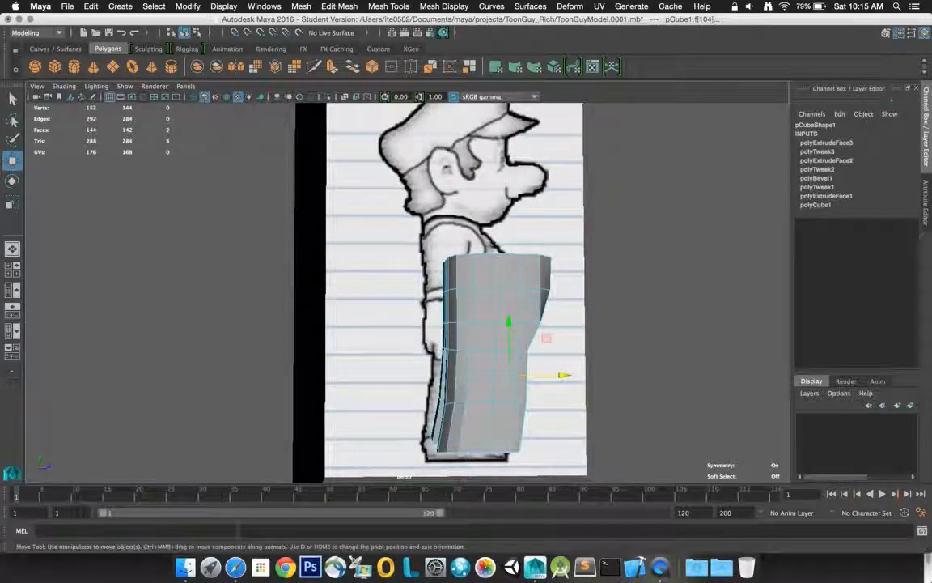
key(q)
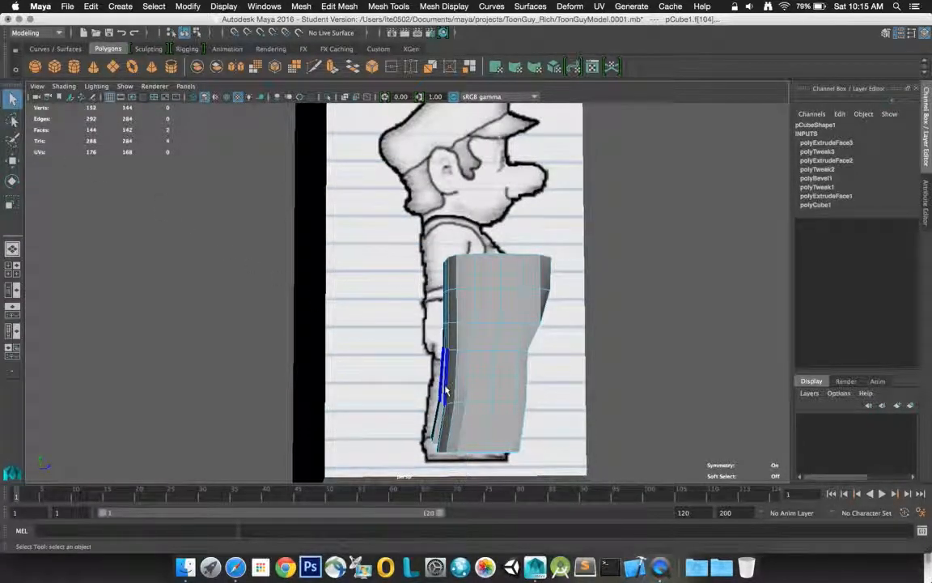
right_drag(455, 397, 451, 245)
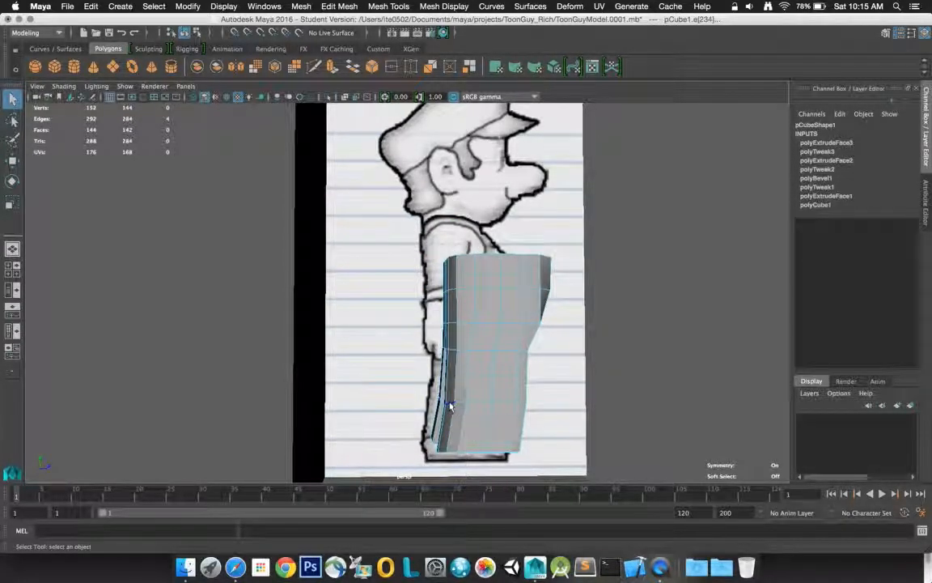
alt+drag(451, 407, 478, 394)
shift+click(482, 390)
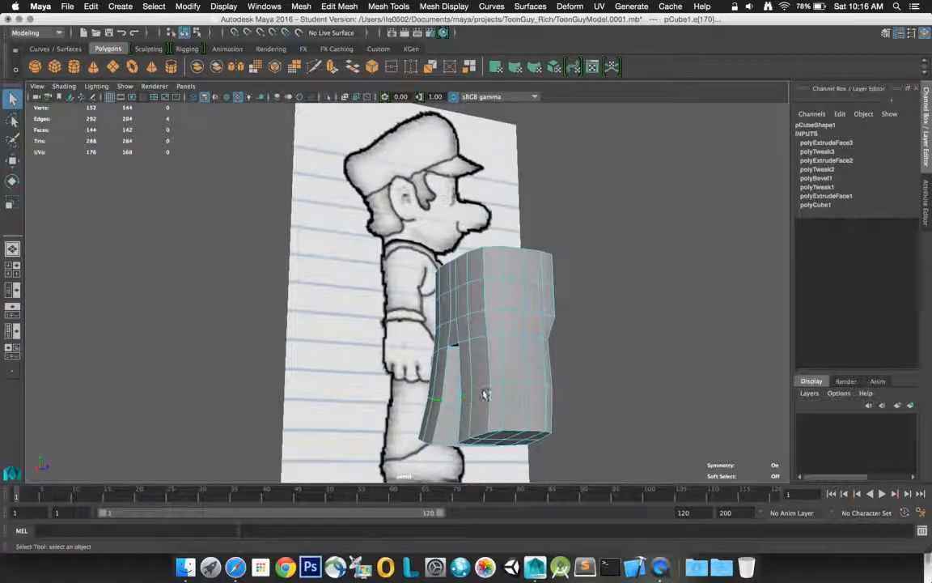
shift+click(499, 390)
alt+drag(491, 387, 653, 347)
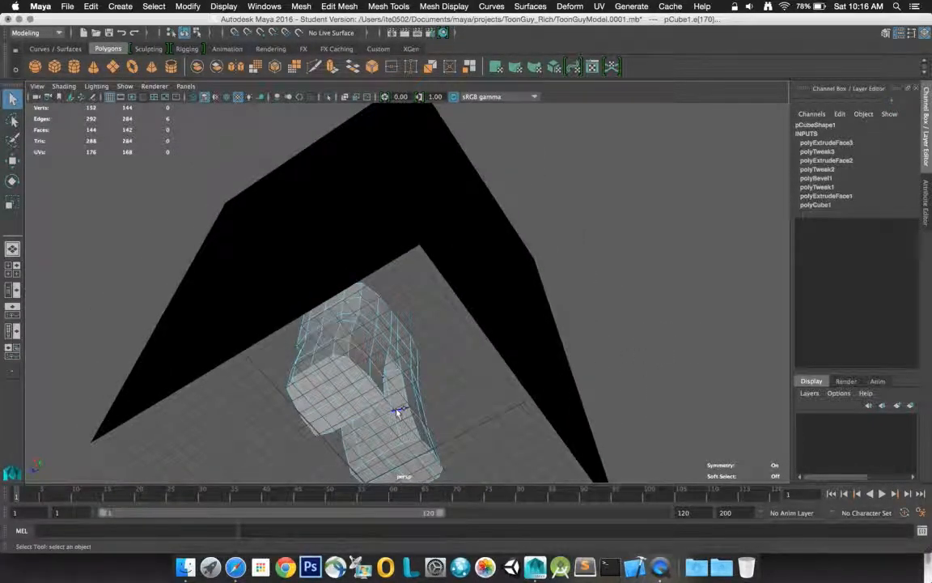
alt+drag(441, 404, 247, 446)
key(space)
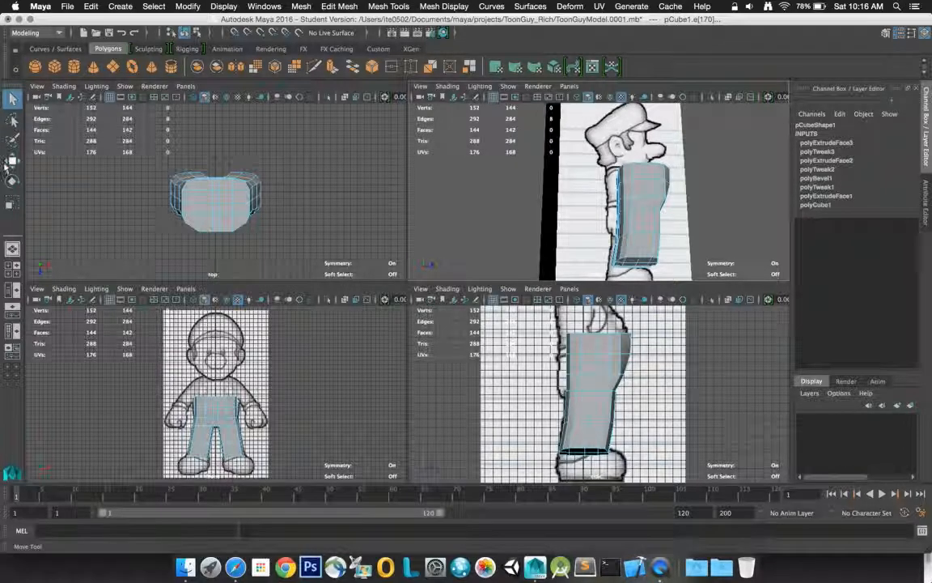
Move the selected knee-height back edges slightly backward along the Z axis to follow the side reference
click(12, 160)
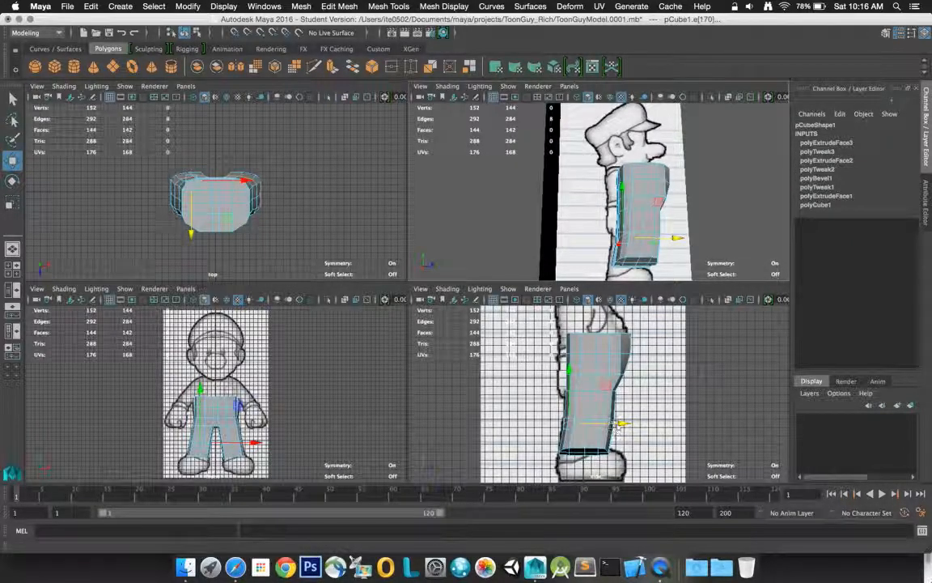
click(622, 423)
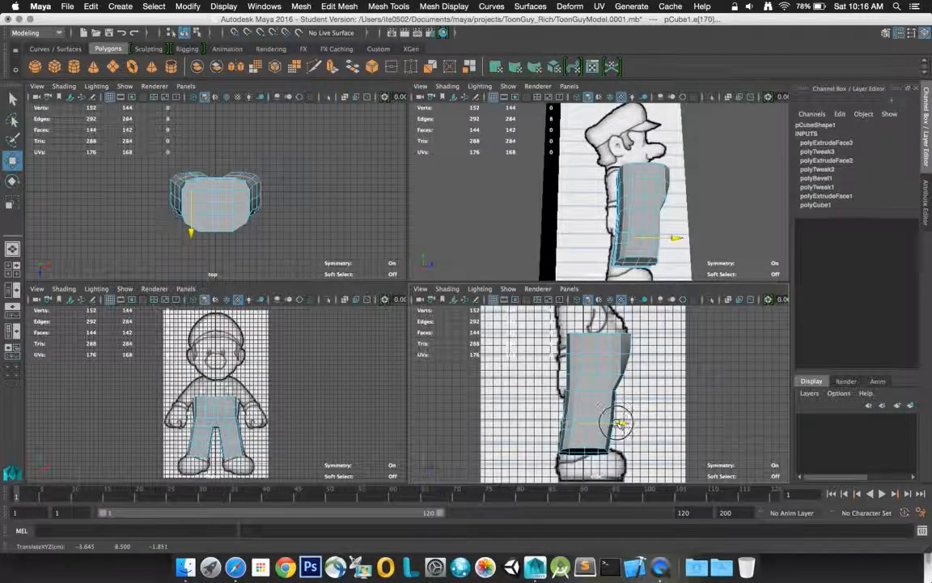
drag(616, 422, 618, 426)
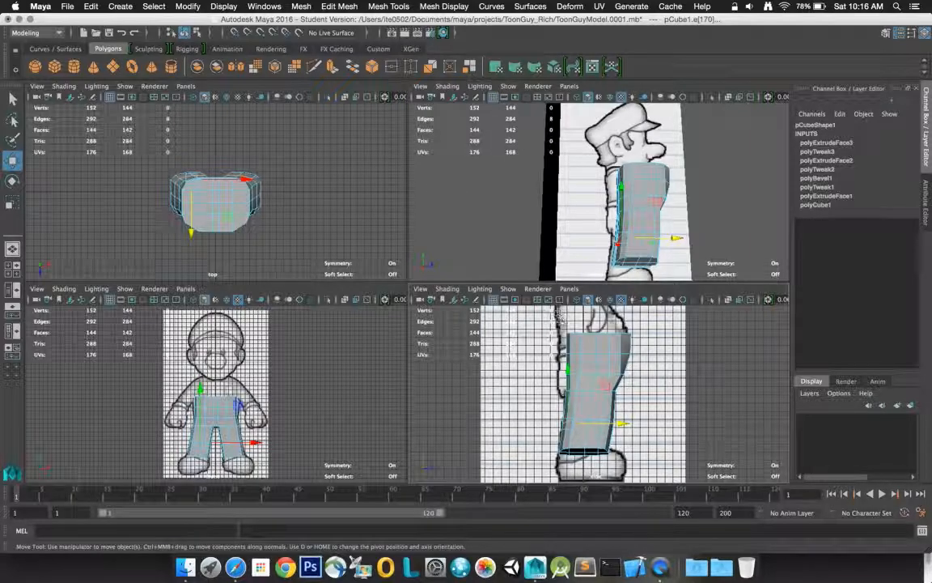
Reselect the pants mesh as an object and return it to edge selection with the waist in view
click(571, 346)
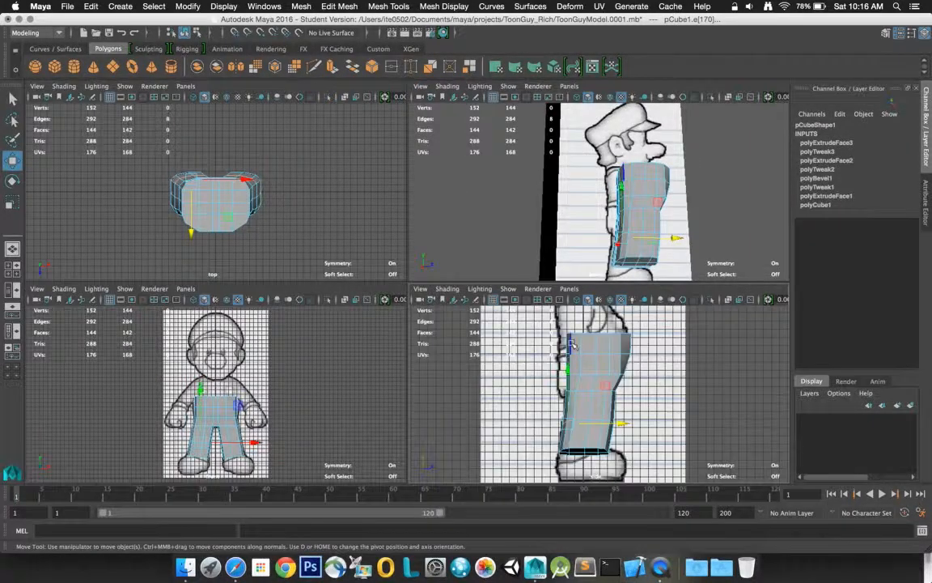
click(570, 348)
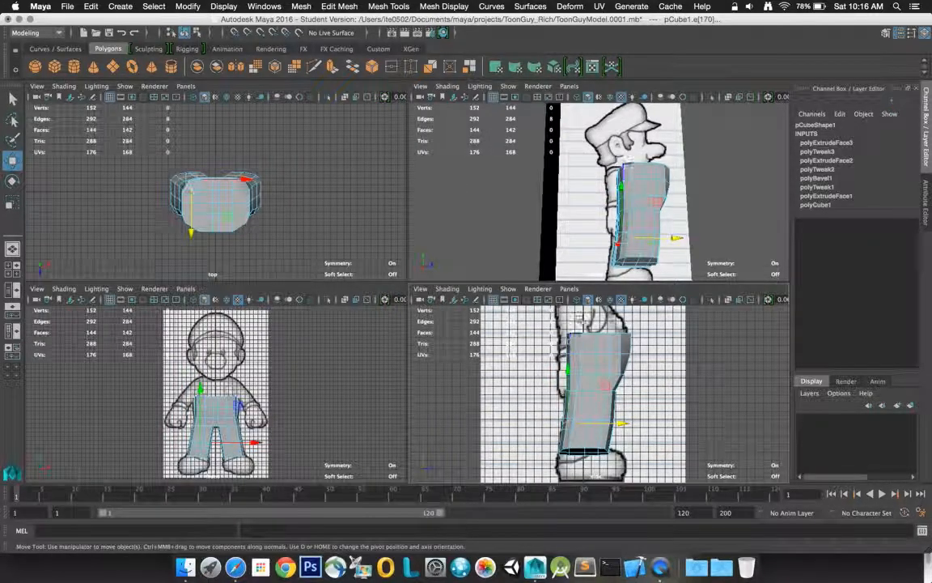
click(590, 181)
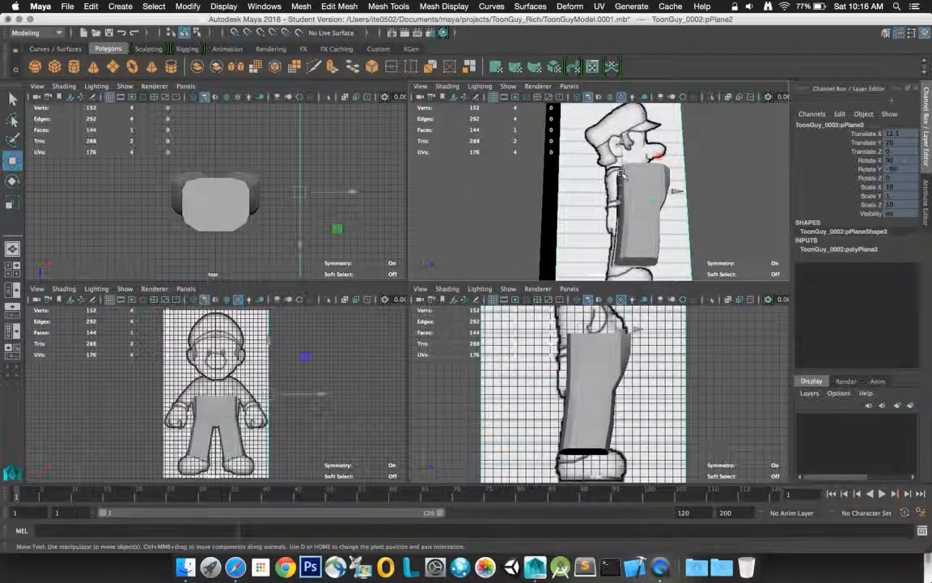
click(622, 177)
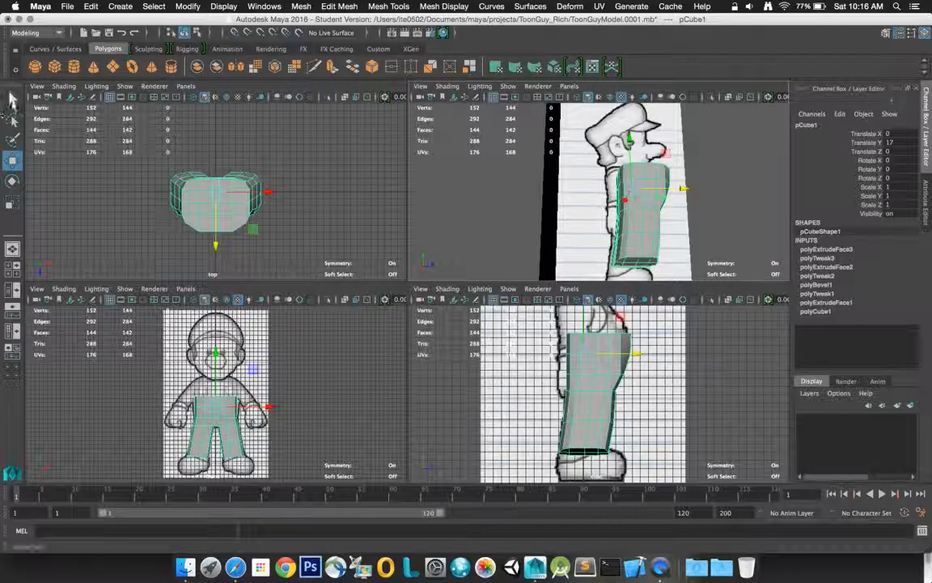
click(12, 97)
alt+drag(625, 184, 652, 230)
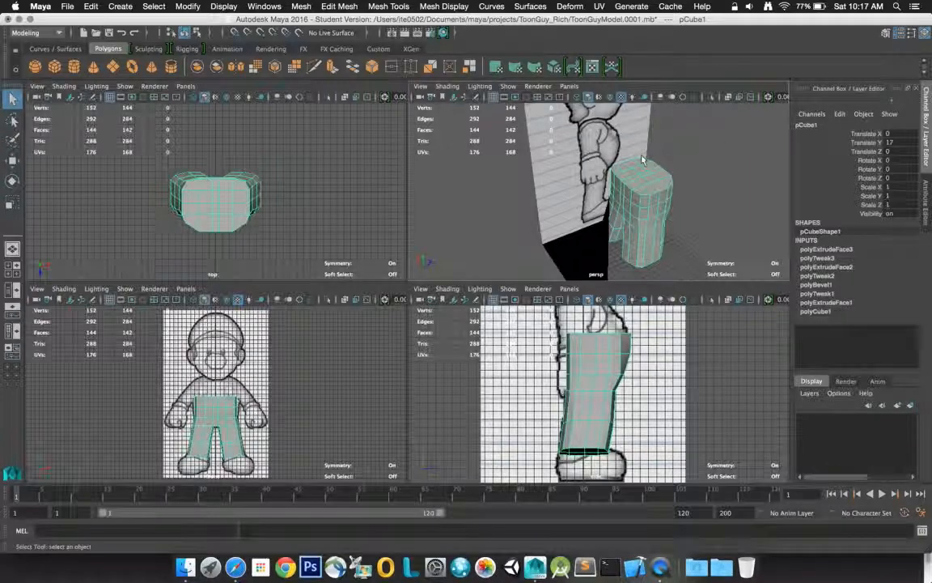
right_click(620, 175)
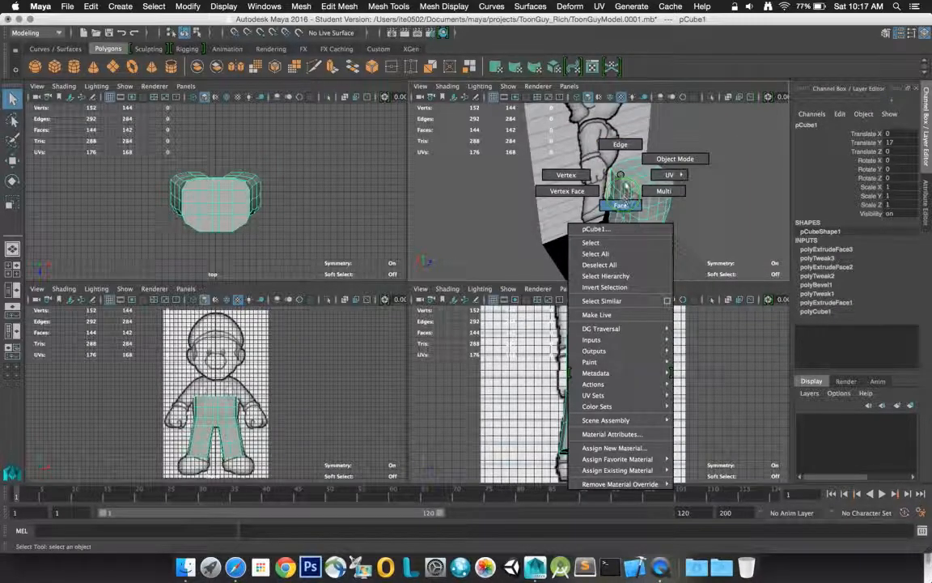
click(620, 144)
Select the edges along the back of the waist at the top of the pants
click(632, 194)
double_click(630, 191)
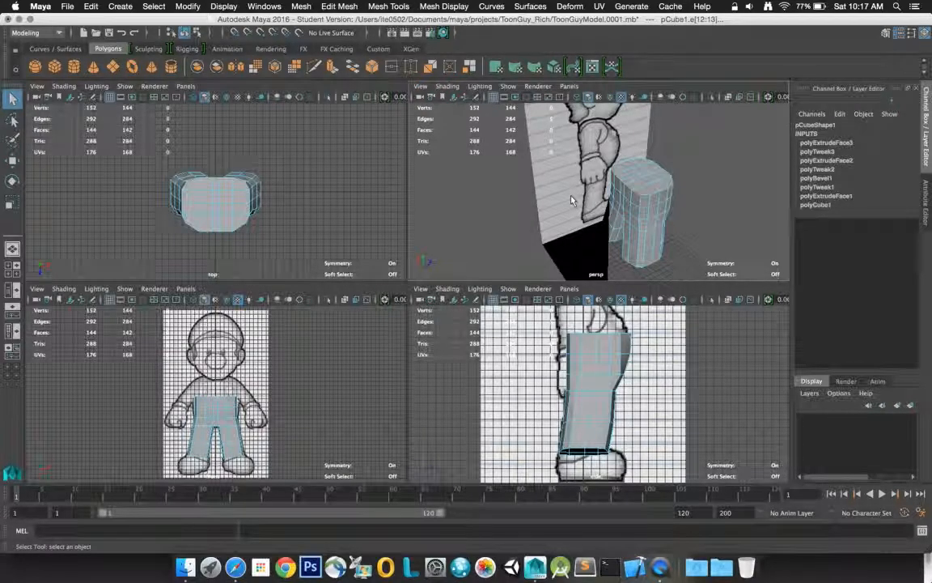
key(f)
double_click(658, 185)
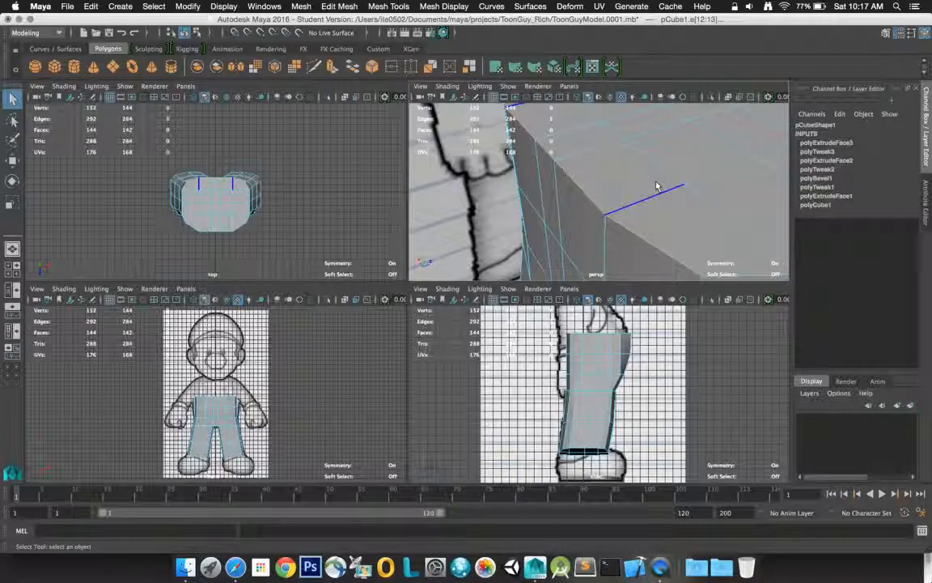
scroll(657, 185, down, 10)
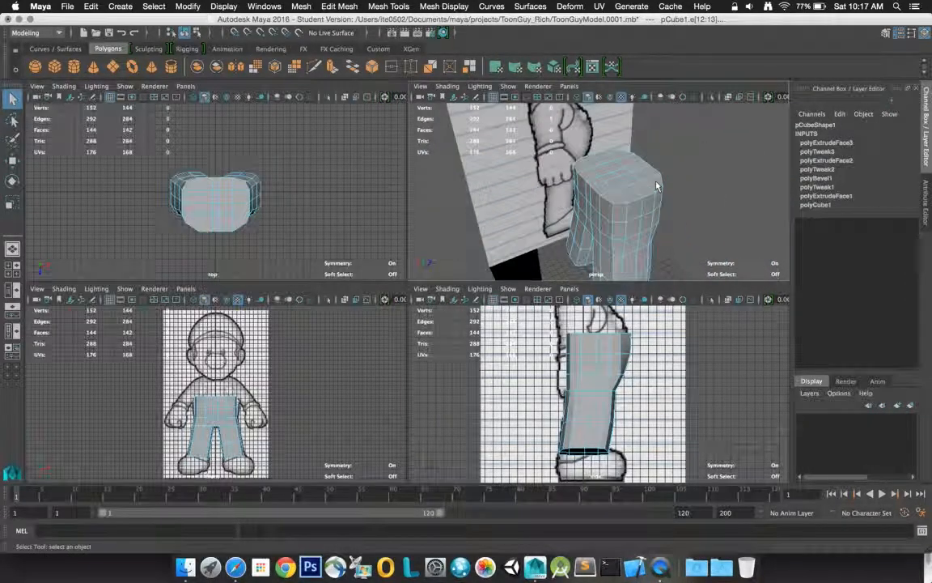
click(628, 209)
double_click(622, 206)
click(622, 267)
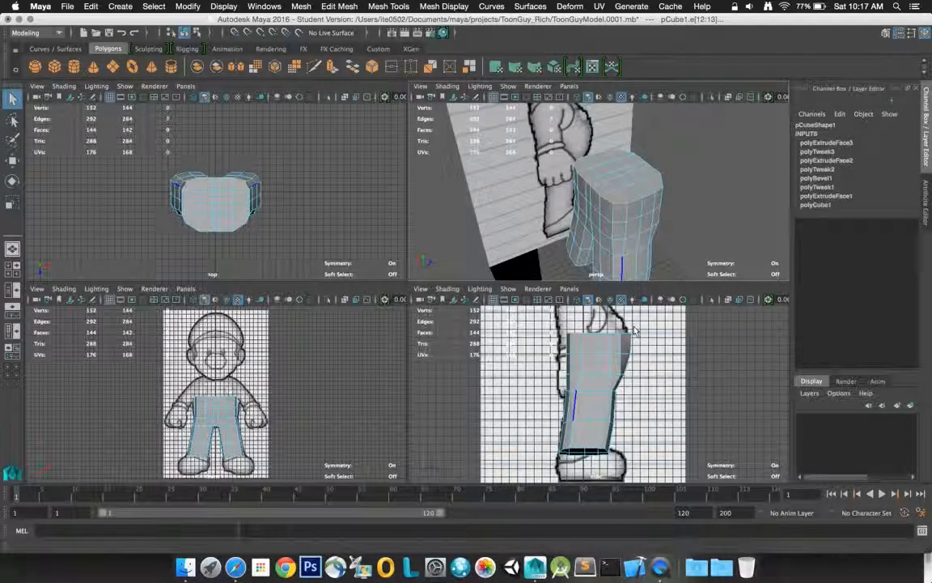
click(636, 330)
Move the selected back waist edges slightly backward along the Z axis, then clear the selection
click(12, 160)
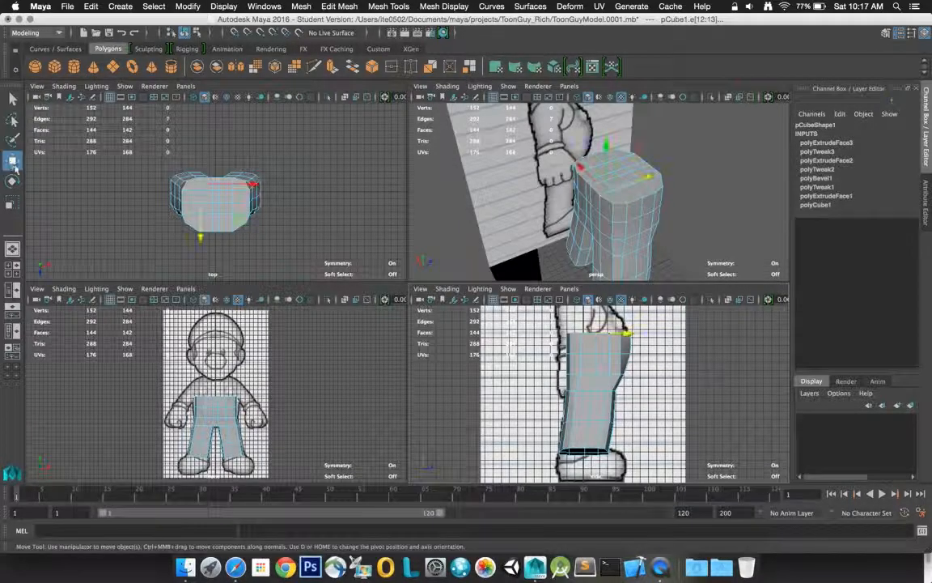
drag(624, 333, 620, 336)
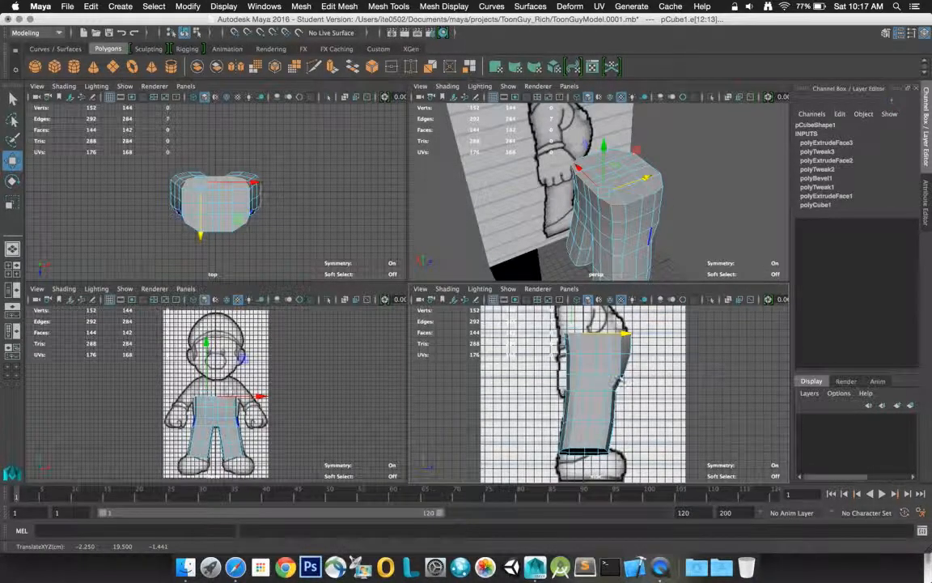
click(682, 173)
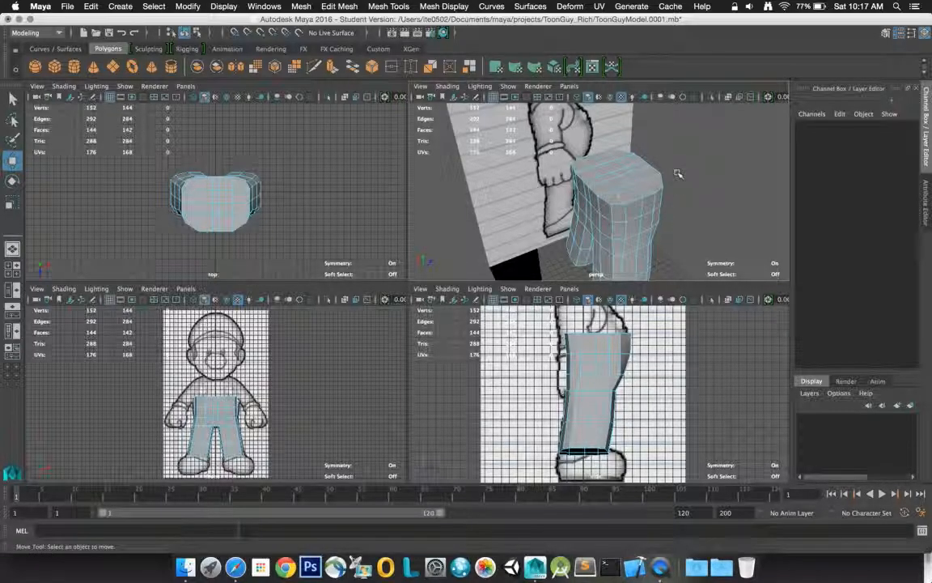
Compare the pants' silhouette with the reference drawing in the perspective view and an enlarged side view
click(618, 195)
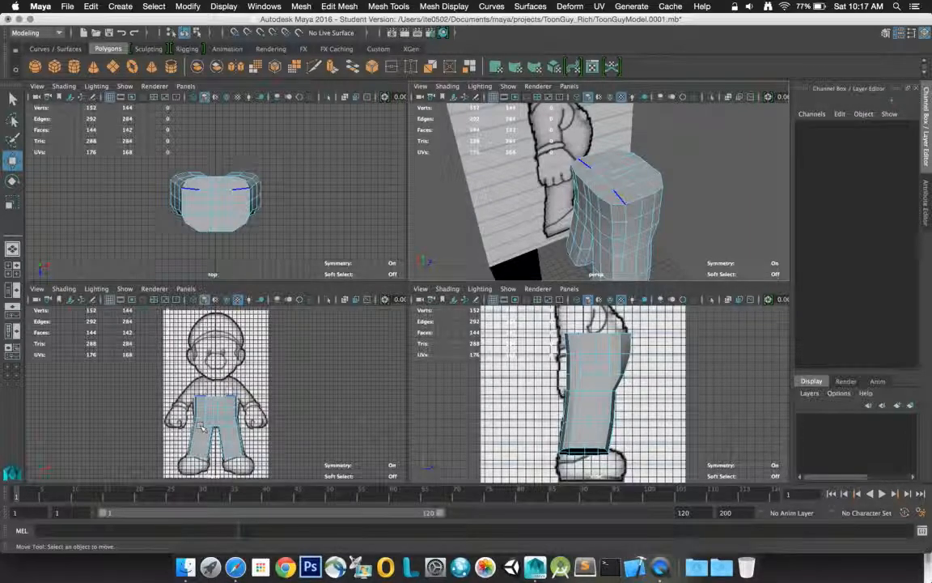
click(681, 162)
alt+drag(684, 159, 627, 130)
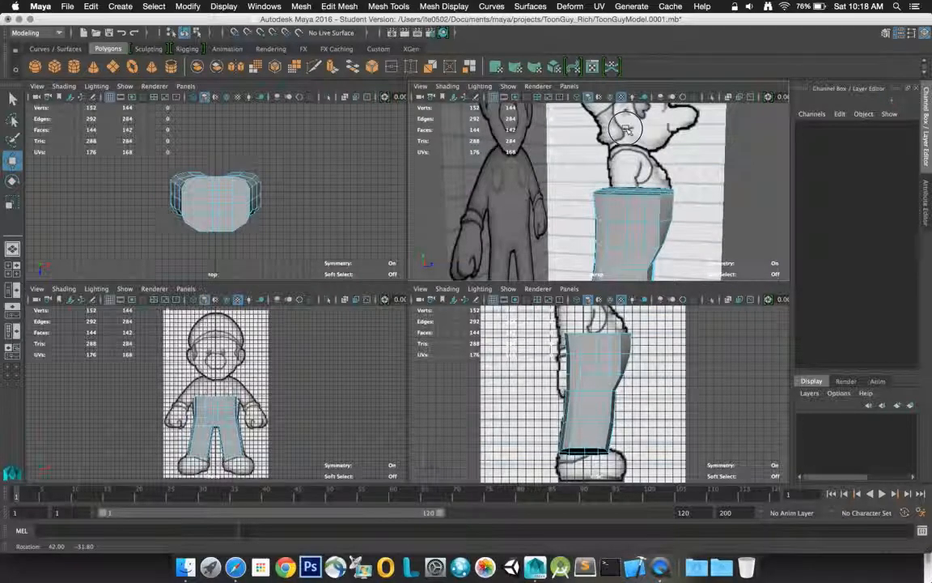
click(678, 390)
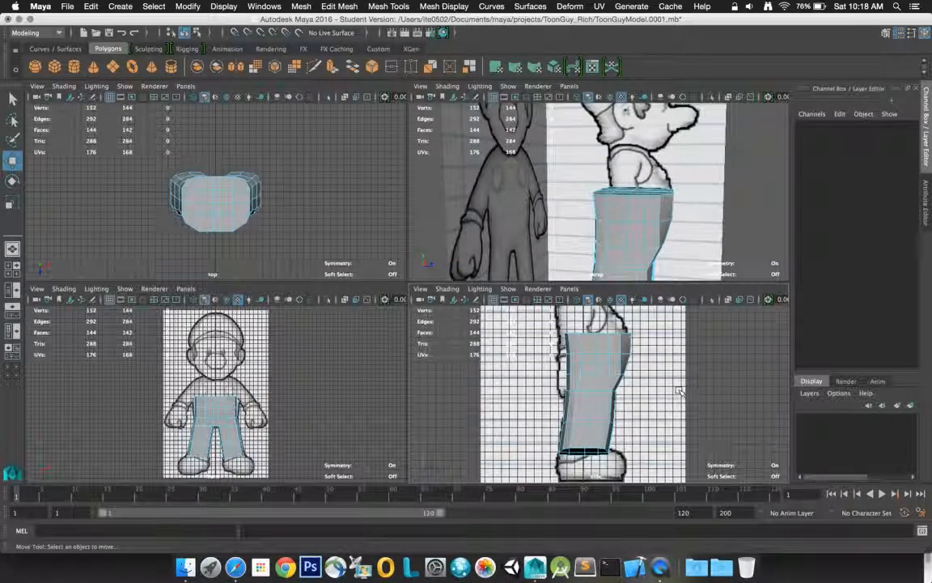
key(space)
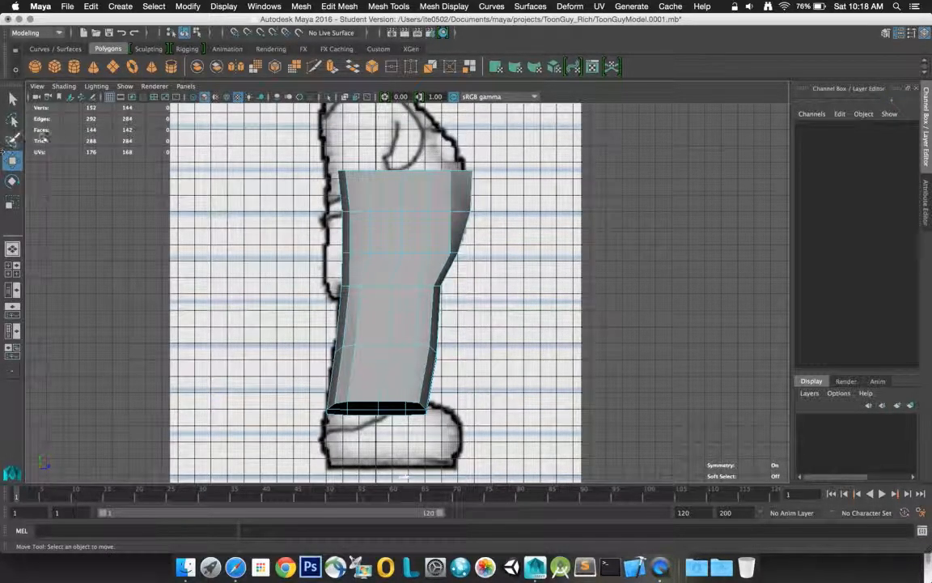
Check the pants against the side reference drawing in shaded, wireframe and textured display, finishing in textured display
click(12, 99)
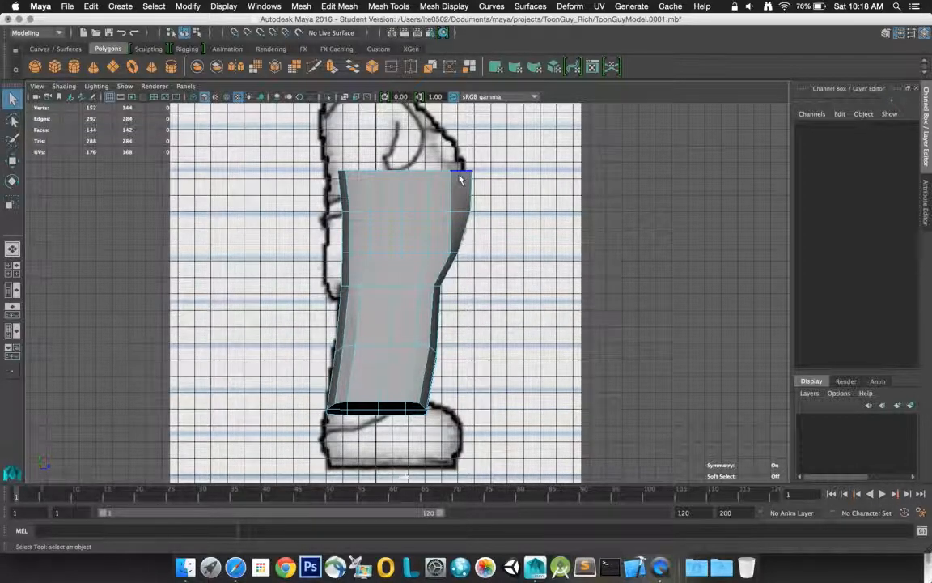
key(5)
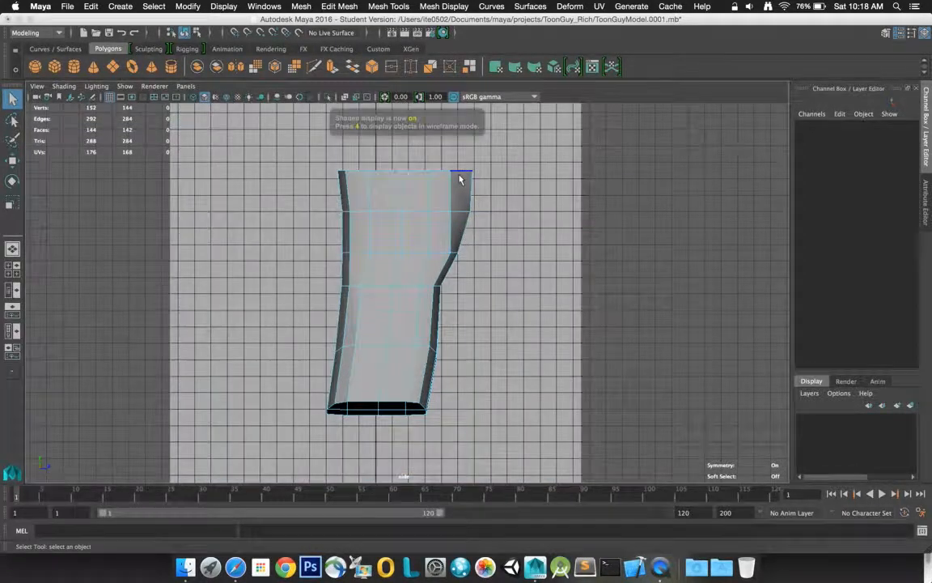
key(6)
key(4)
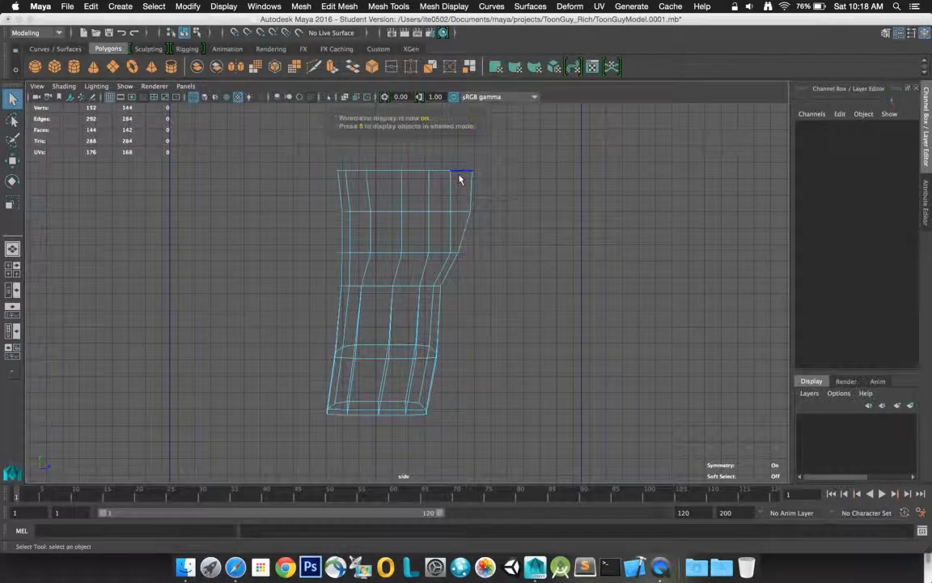
key(6)
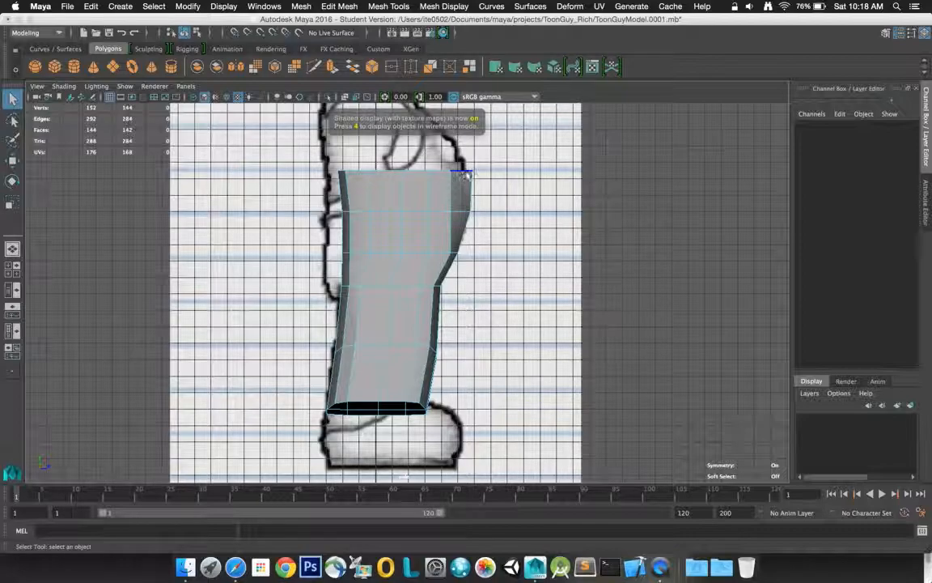
Try moving the two front edges of the waist backward by about 0.34 along the Z axis, and undo it
click(466, 174)
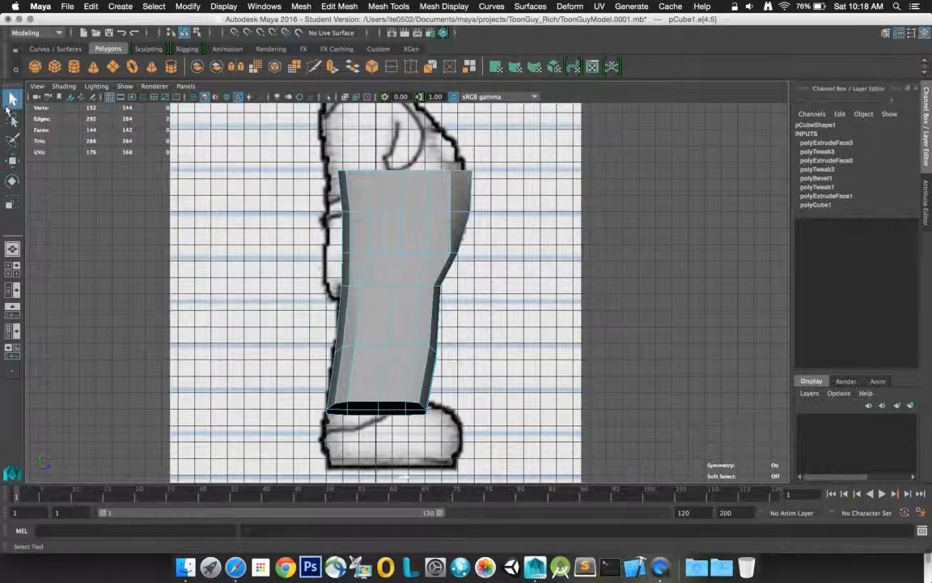
click(13, 161)
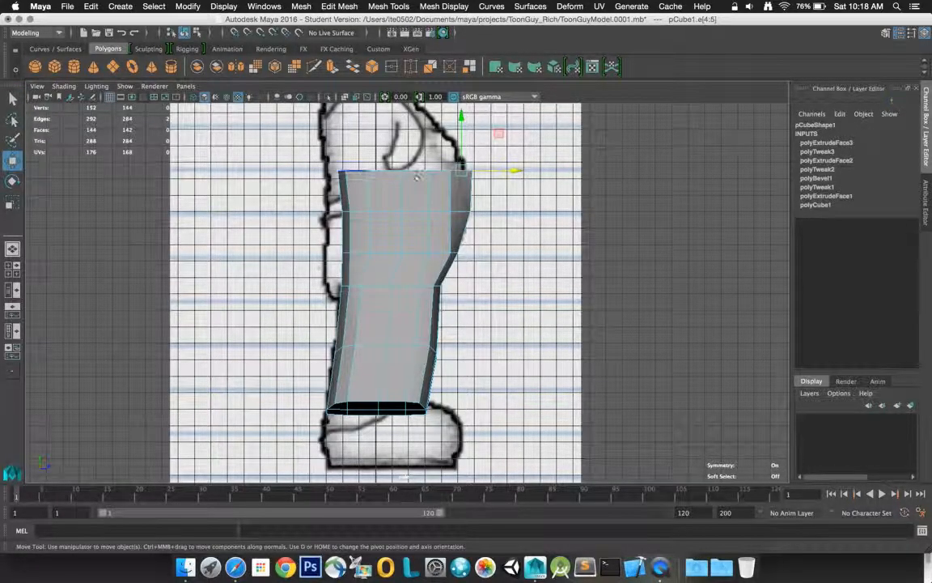
mouse_move(517, 172)
mouse_down()
mouse_move(507, 189)
mouse_move(482, 187)
mouse_move(512, 188)
mouse_up()
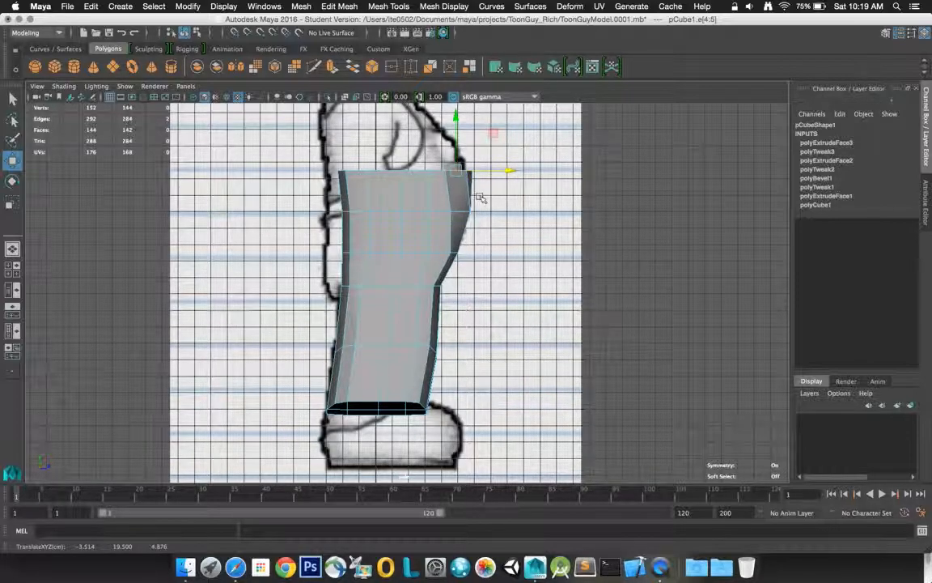
key(ctrl+z)
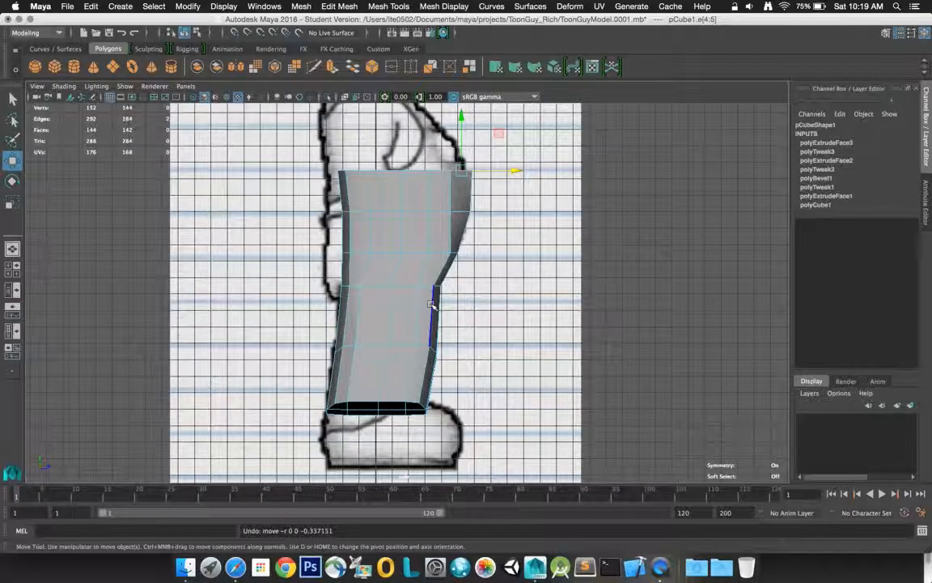
key(space)
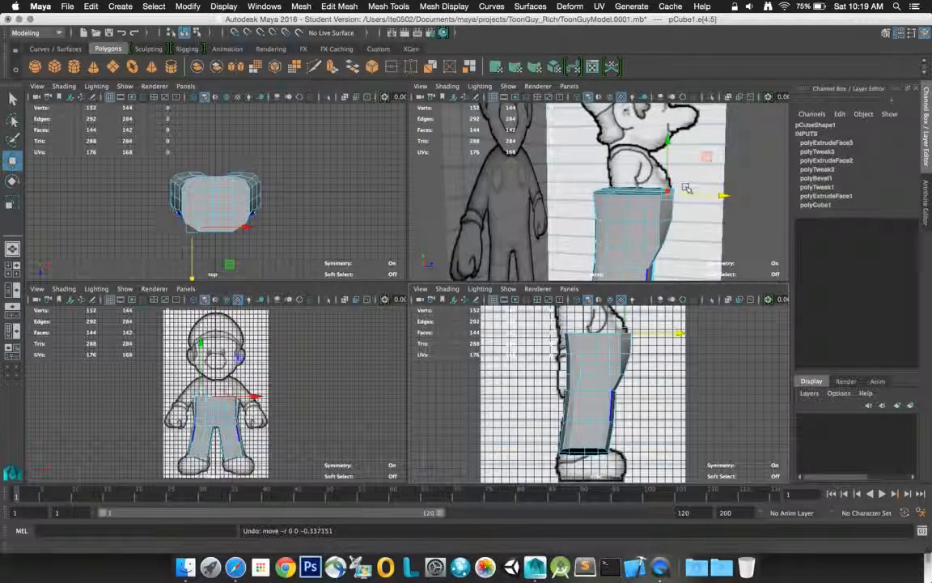
key(super+z)
key(super+z)
key(super+z)
Select the whole run of front waist edges and move it slightly backward along the Z axis, to about Z 4.09
alt+drag(686, 188, 663, 214)
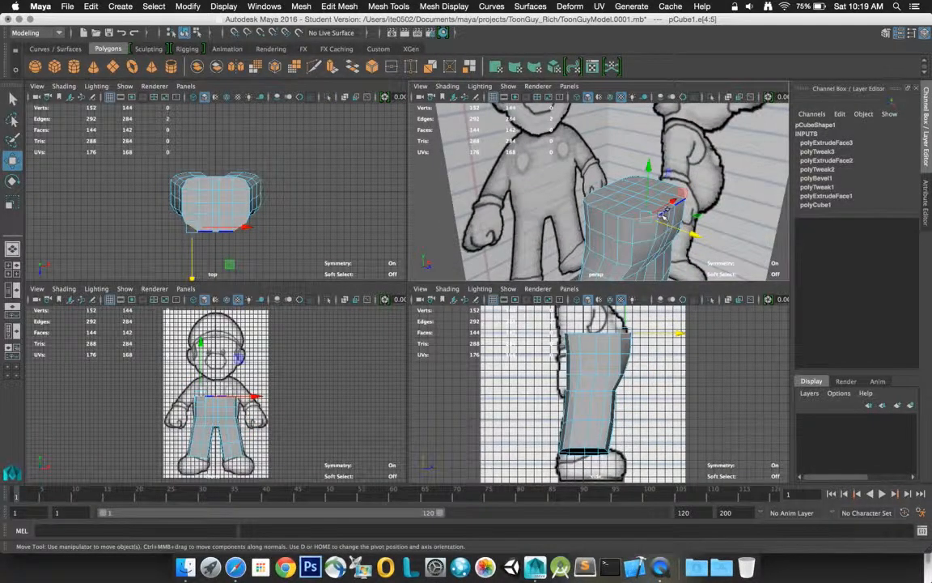
double_click(664, 214)
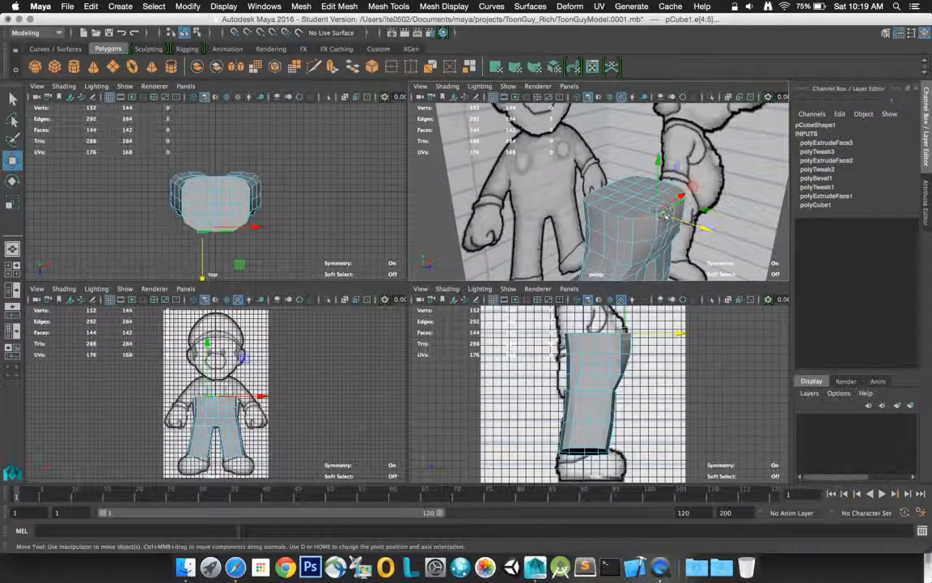
ctrl+click(630, 218)
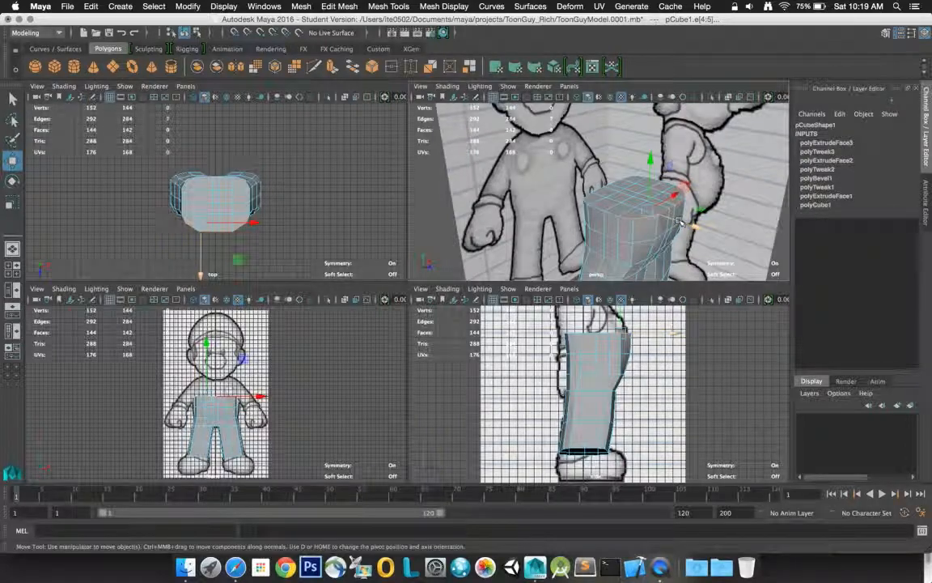
mouse_move(680, 225)
mouse_down()
mouse_move(664, 222)
mouse_move(674, 224)
mouse_up()
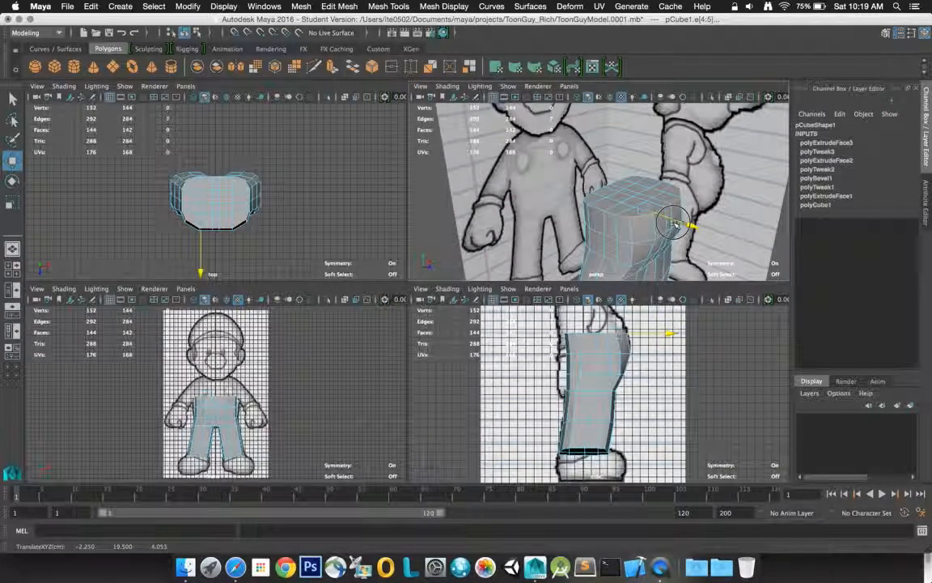
drag(674, 224, 674, 224)
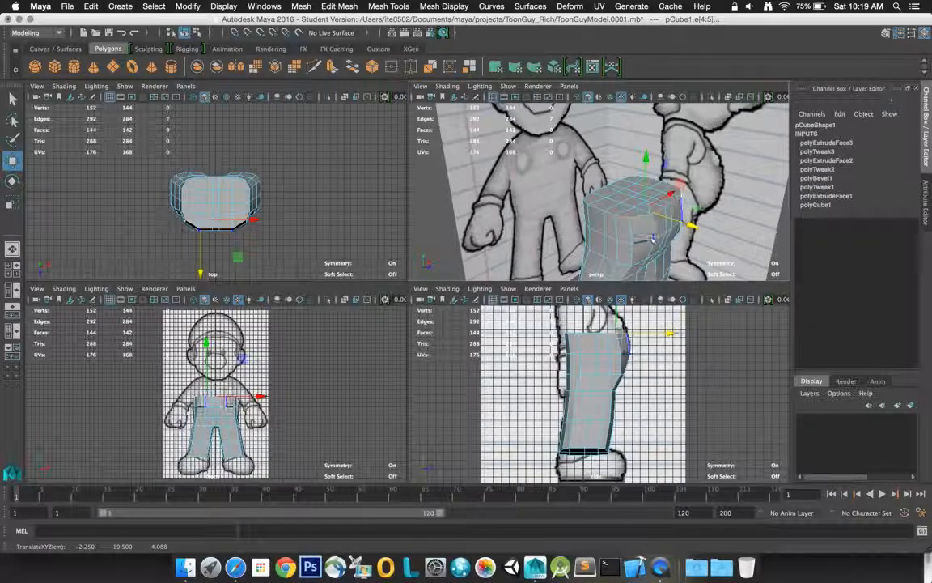
Raise the edge loop just below the waist slightly along the Y axis, to about Y 17.7, and deselect it
double_click(650, 241)
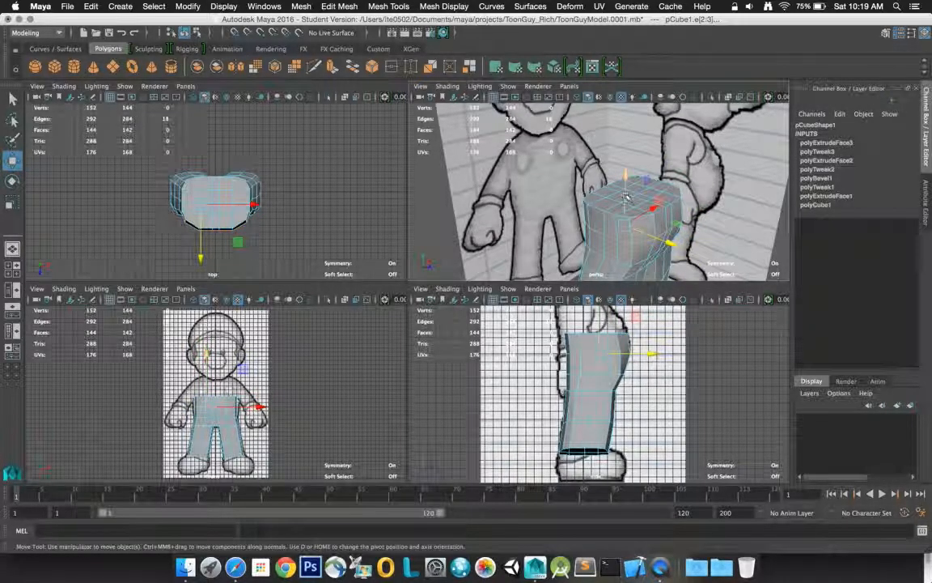
mouse_move(625, 190)
mouse_down()
mouse_move(625, 178)
mouse_move(631, 184)
mouse_up()
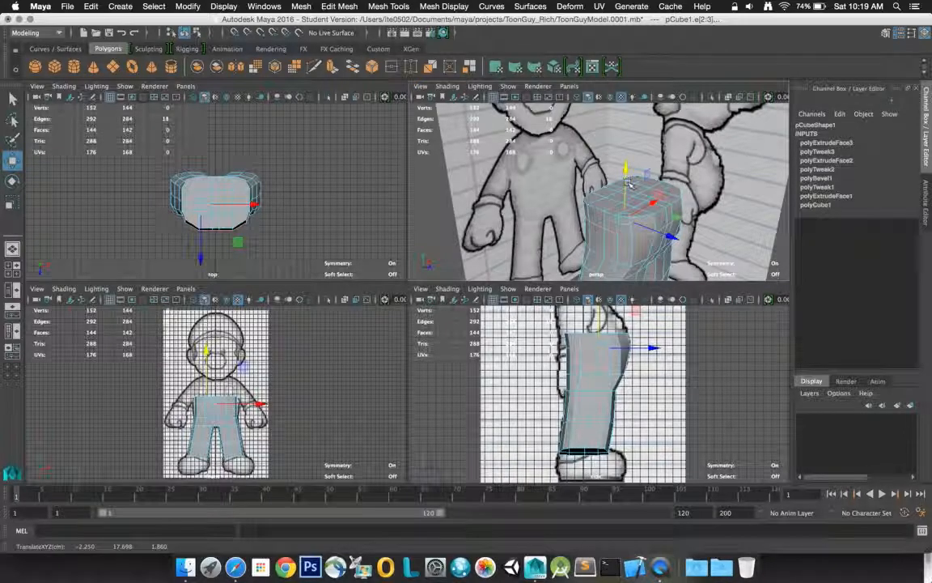
click(721, 209)
Reselect the pants mesh in a side-facing perspective view and switch it to edge selection
alt+drag(685, 219, 681, 186)
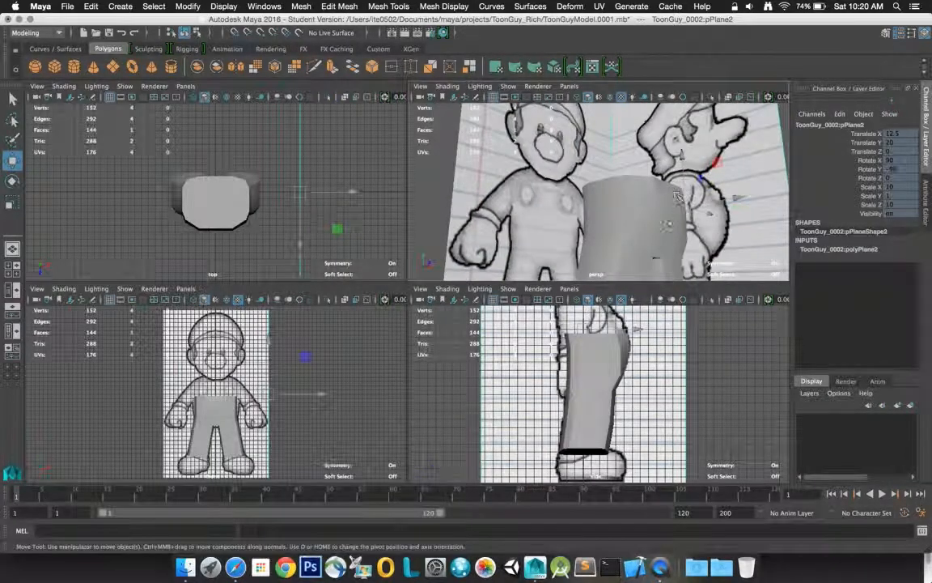
alt+drag(665, 199, 633, 229)
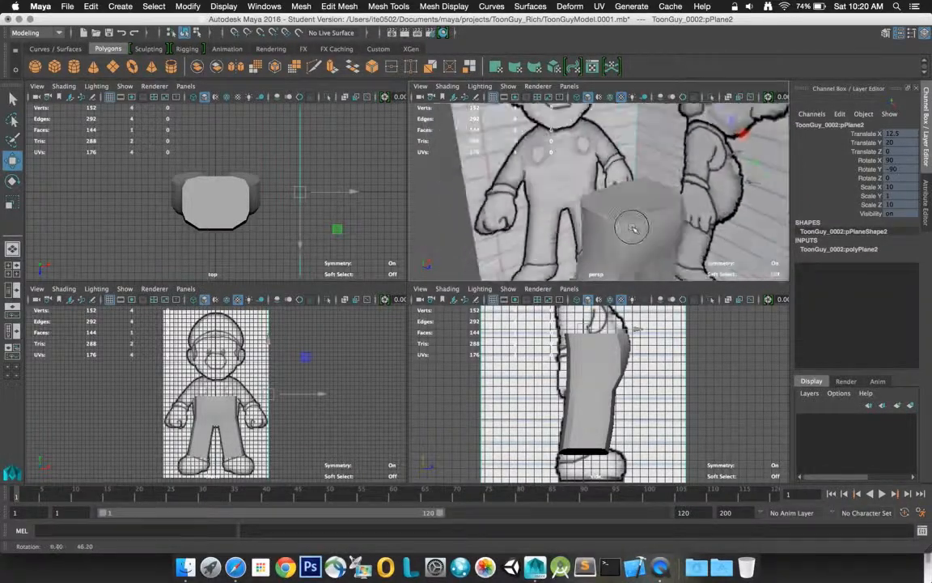
alt+drag(575, 197, 695, 193)
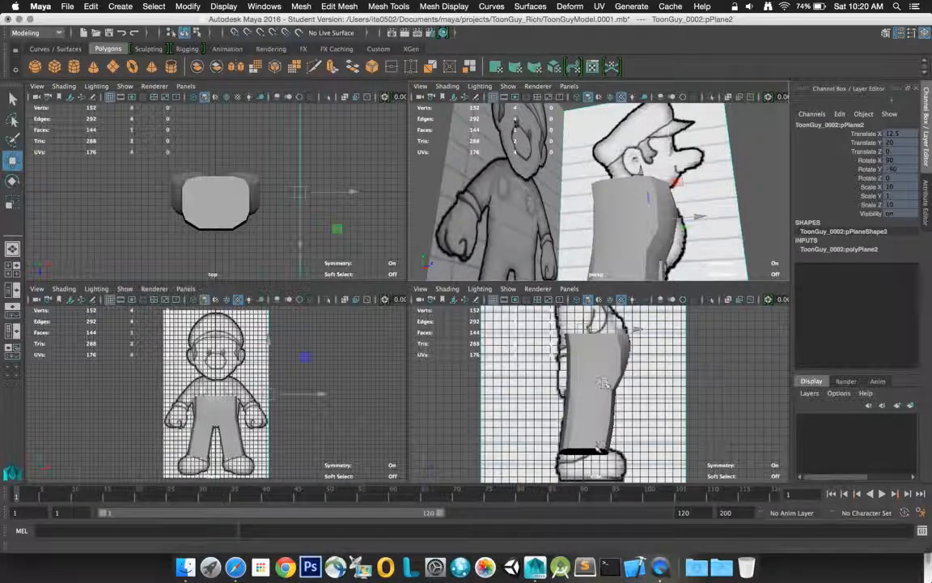
click(655, 263)
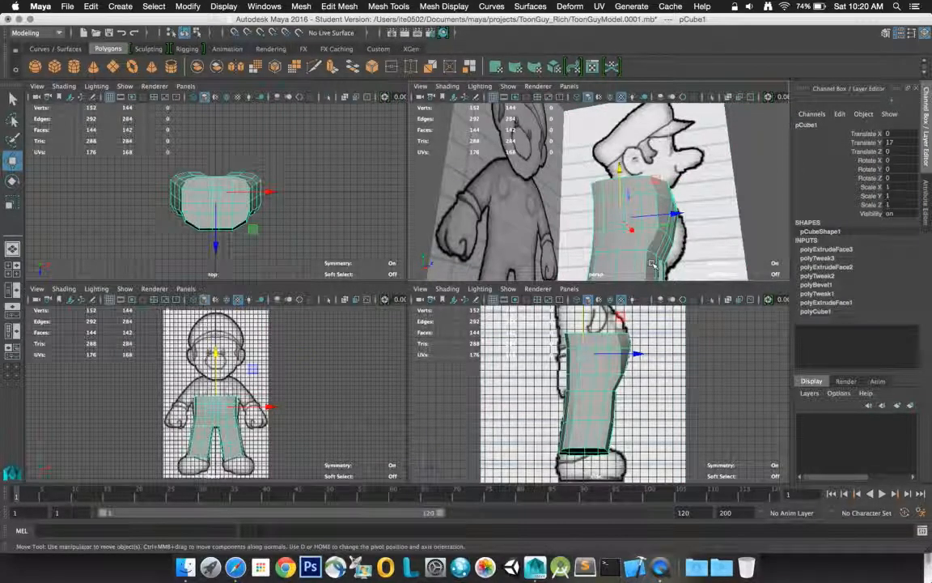
alt+drag(653, 267, 647, 247)
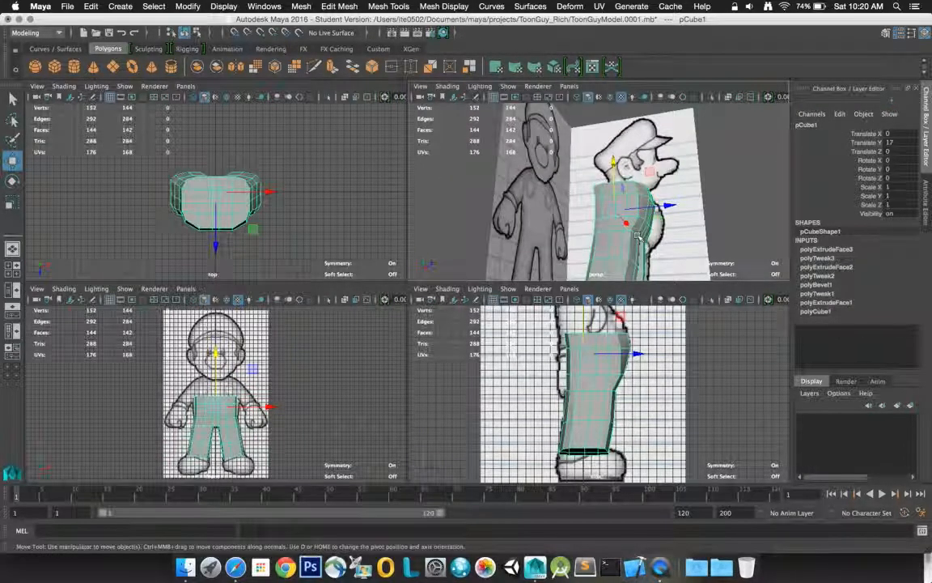
right_drag(636, 233, 636, 213)
double_click(631, 235)
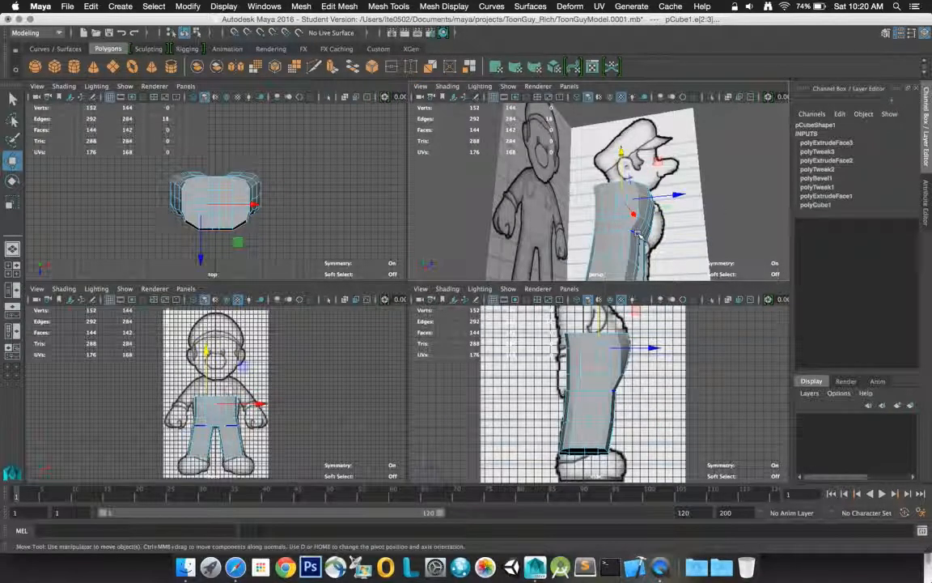
double_click(637, 235)
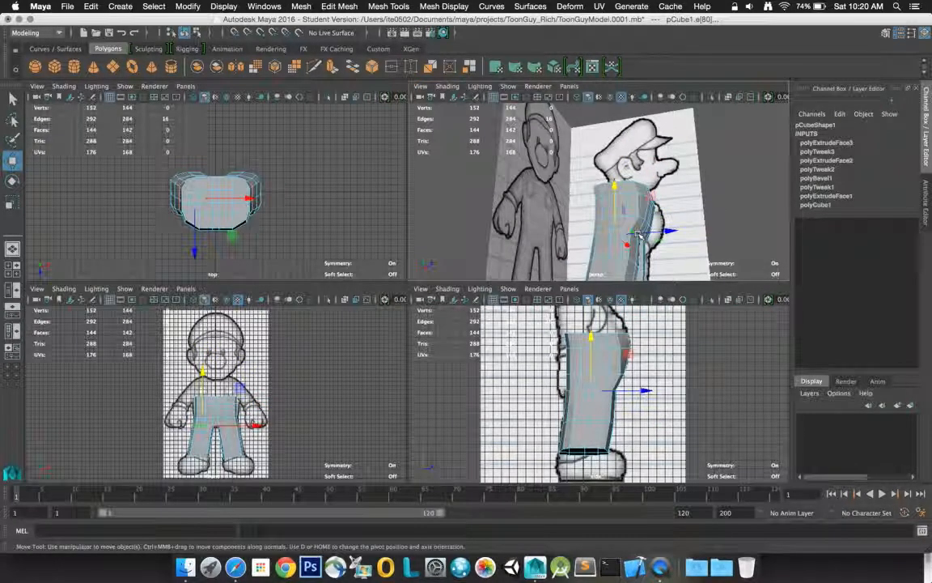
click(637, 234)
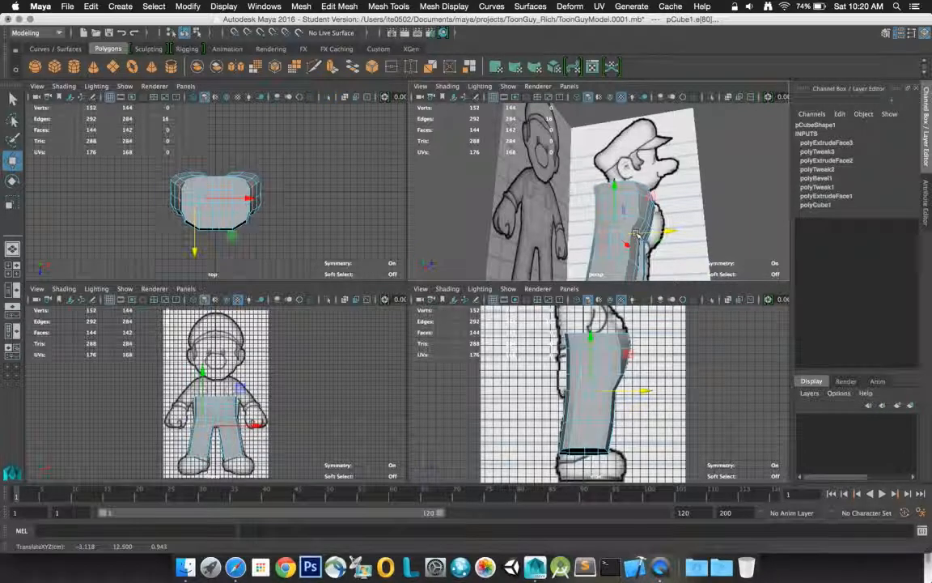
click(654, 233)
click(636, 236)
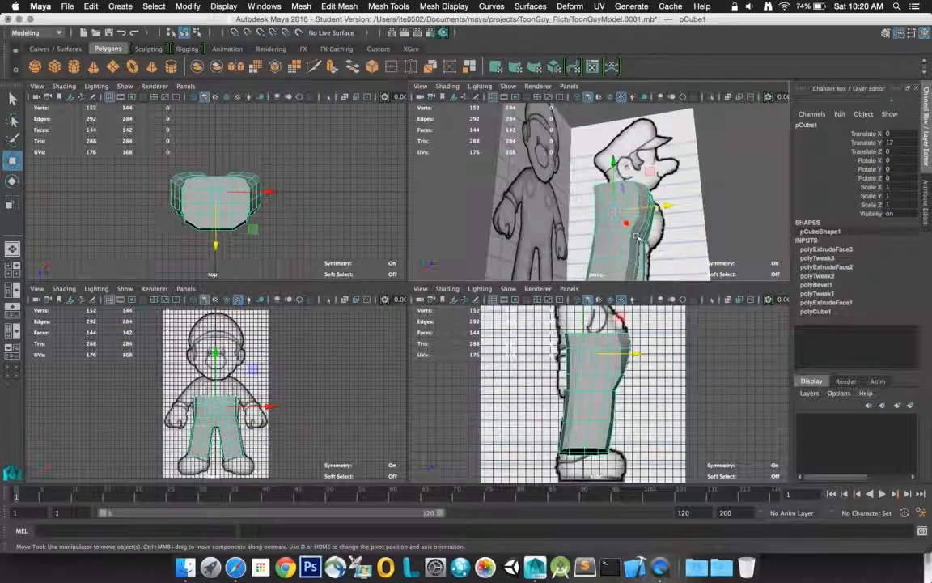
right_click(637, 235)
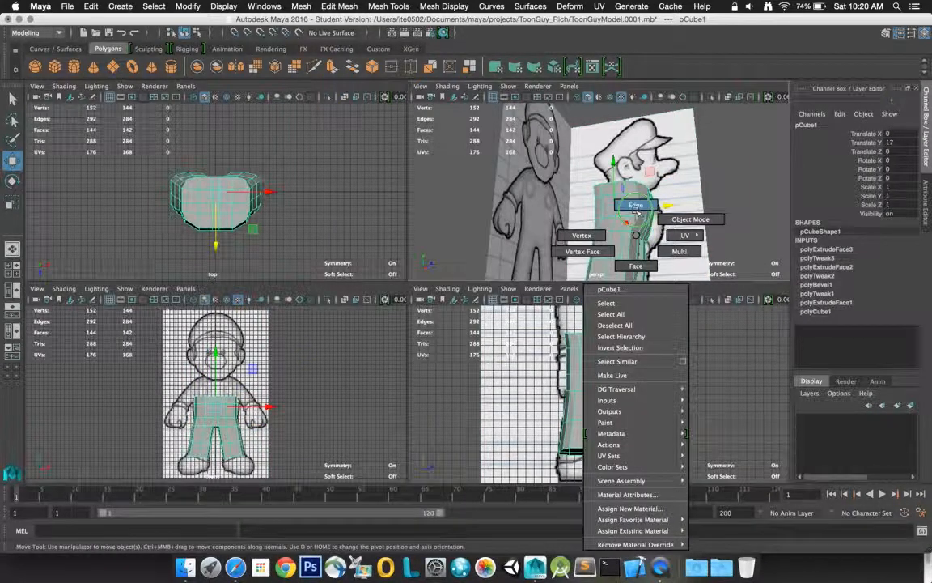
click(636, 206)
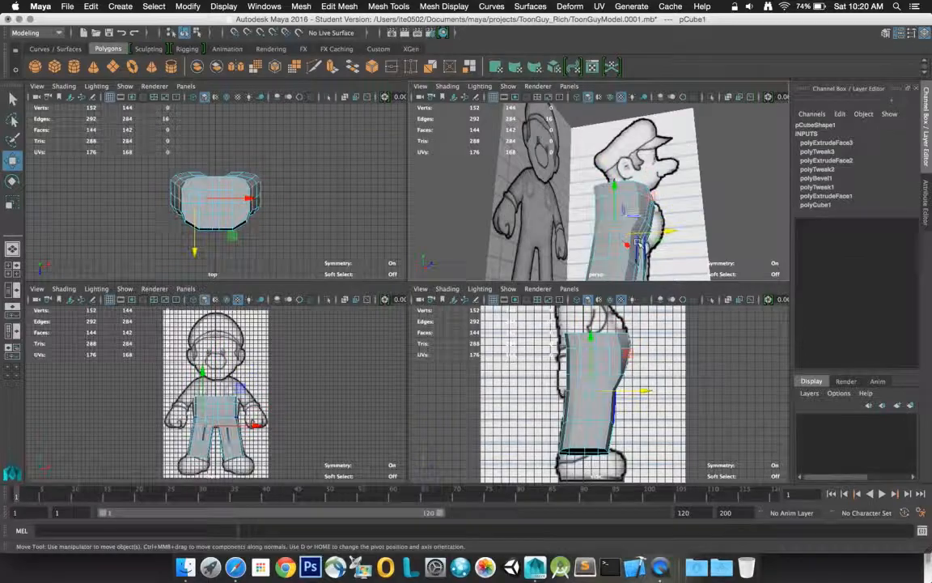
Select the row of edges across the front of the pants at crotch level, just below the belly bulge
click(628, 233)
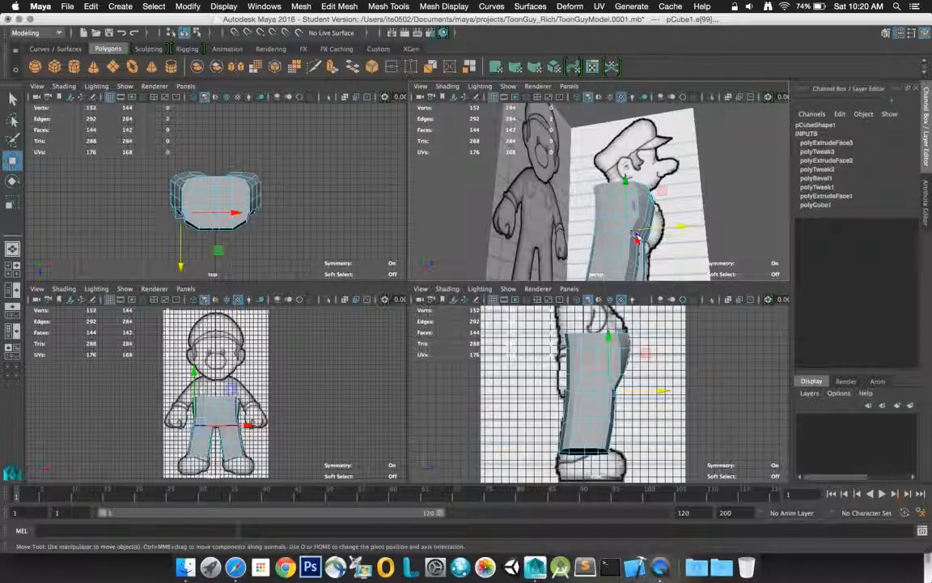
key(f)
scroll(636, 235, up, 3)
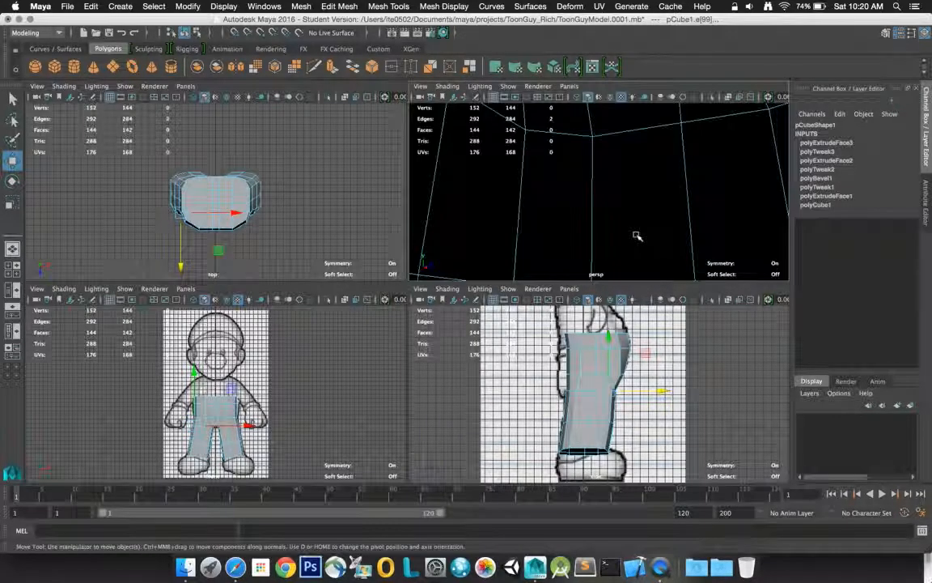
scroll(636, 235, down, 5)
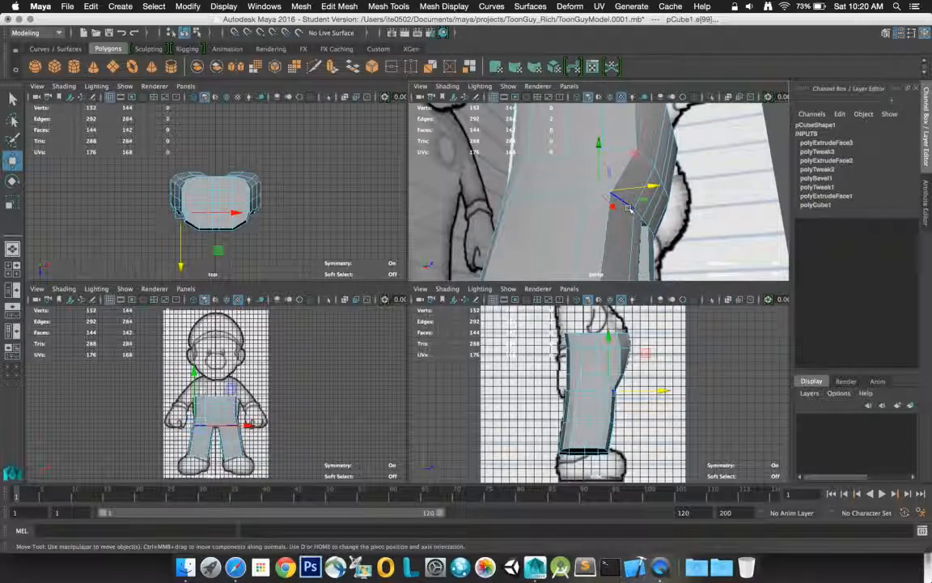
shift+click(638, 208)
middle_drag(638, 212, 661, 209)
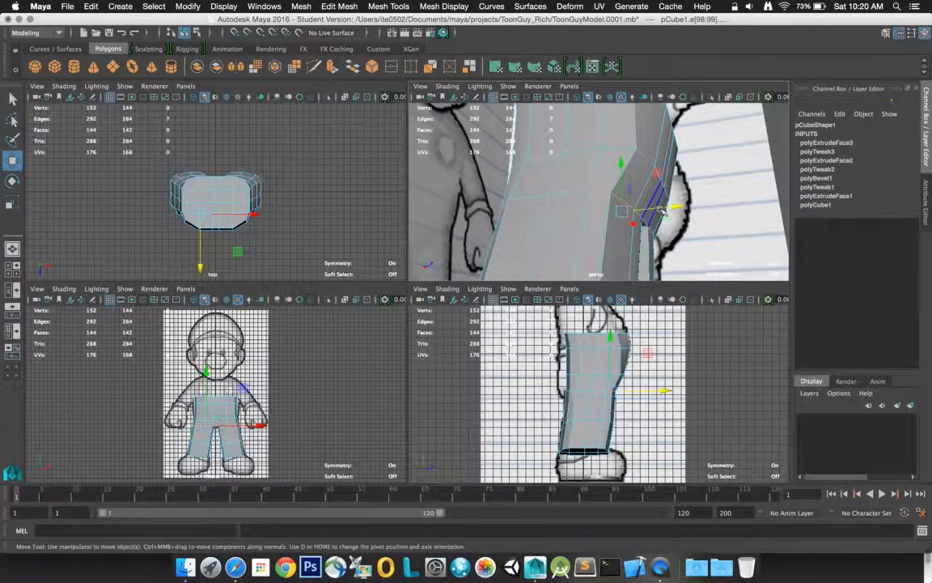
Move the selected front crotch-level edges backward along the Z axis to about Z 1.97, and deselect them
alt+drag(662, 212, 683, 226)
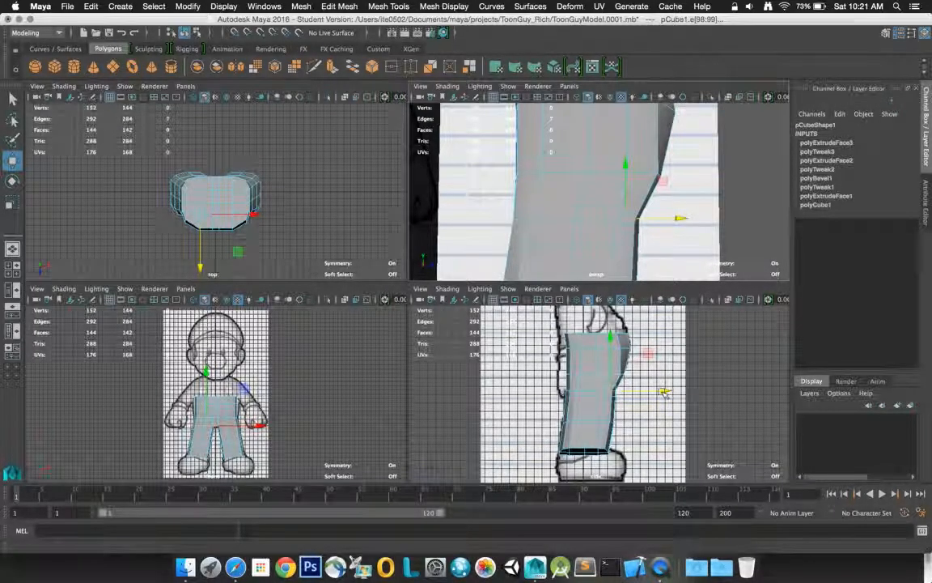
mouse_move(663, 391)
mouse_down()
mouse_move(632, 396)
mouse_move(652, 393)
mouse_up()
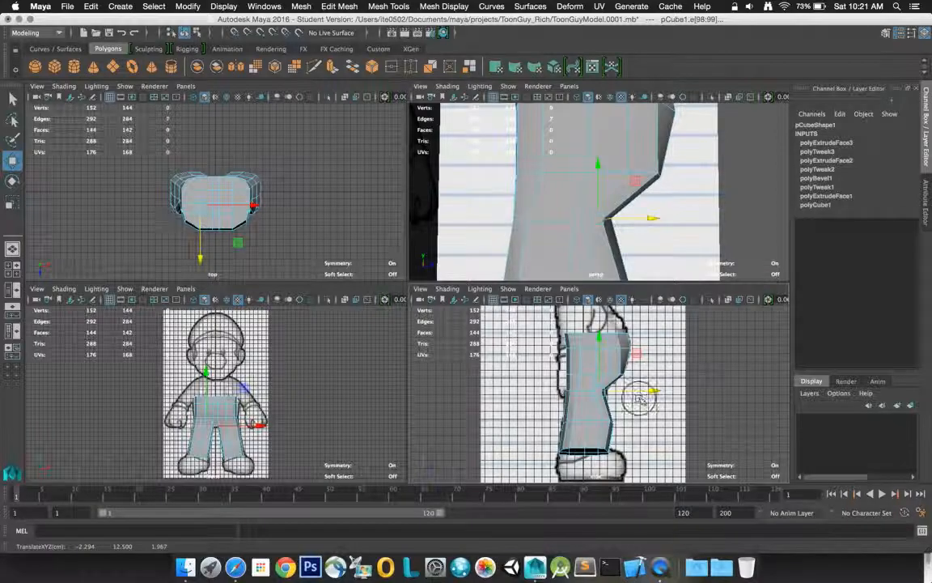
click(640, 400)
Reselect the pants mesh, switch it to edge selection and select the row of front edges across the knees
click(585, 393)
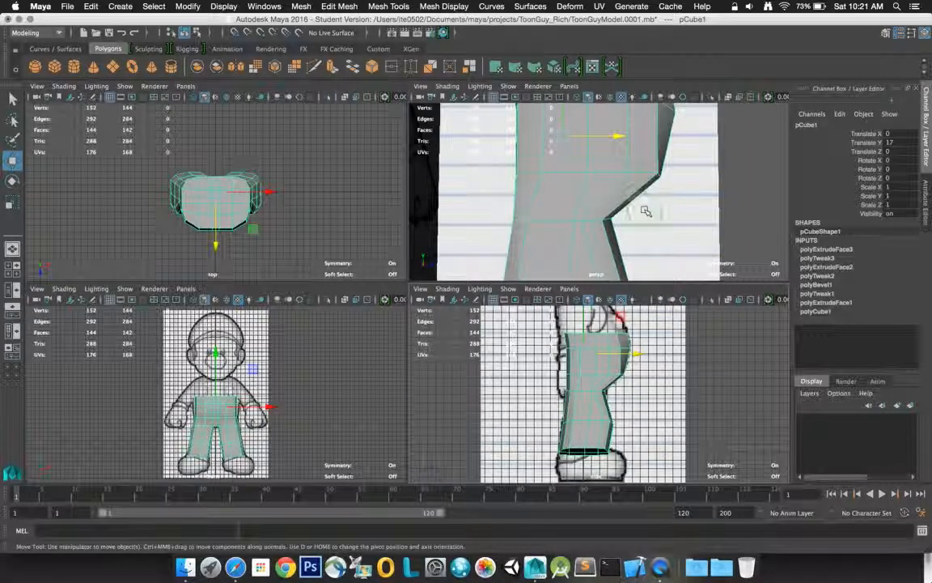
alt+right_drag(645, 212, 613, 191)
click(603, 223)
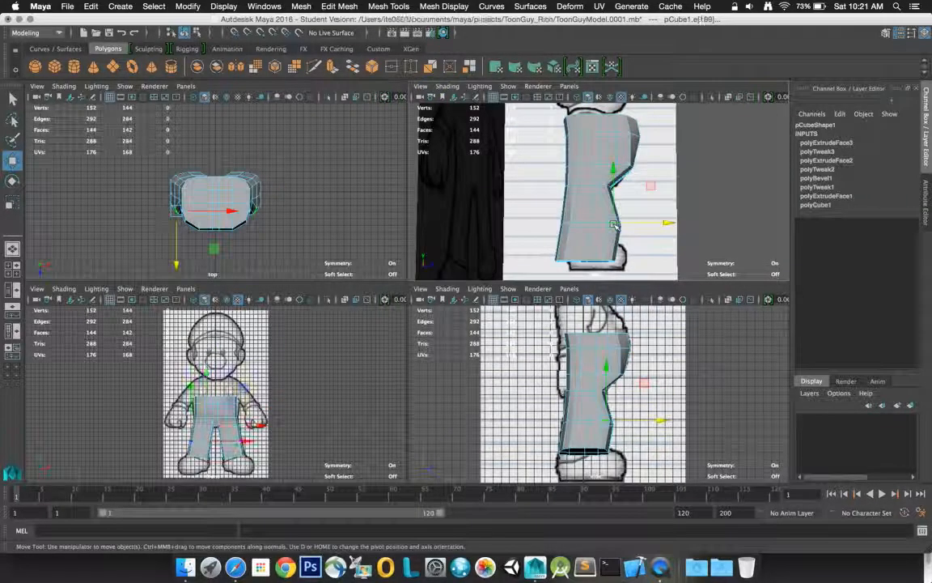
click(604, 224)
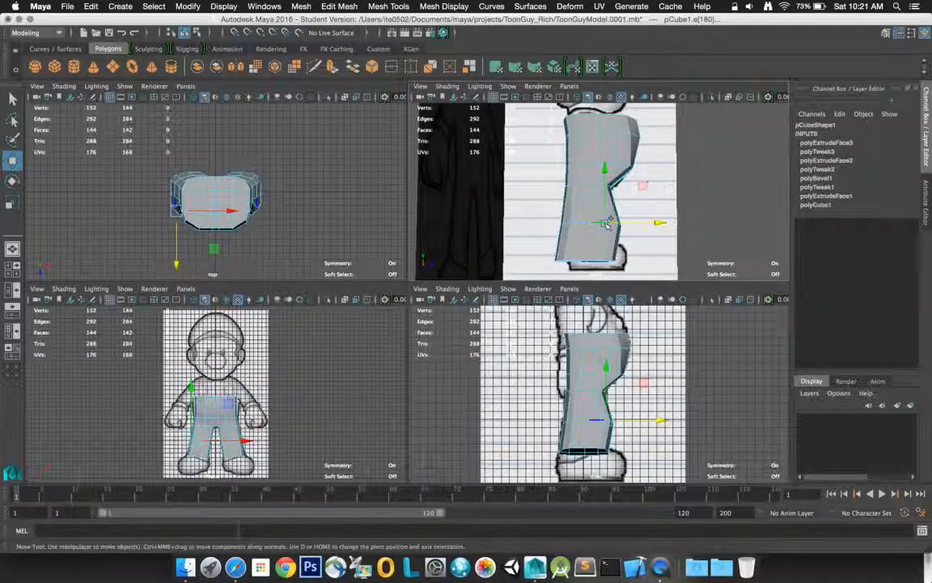
alt+drag(603, 223, 584, 224)
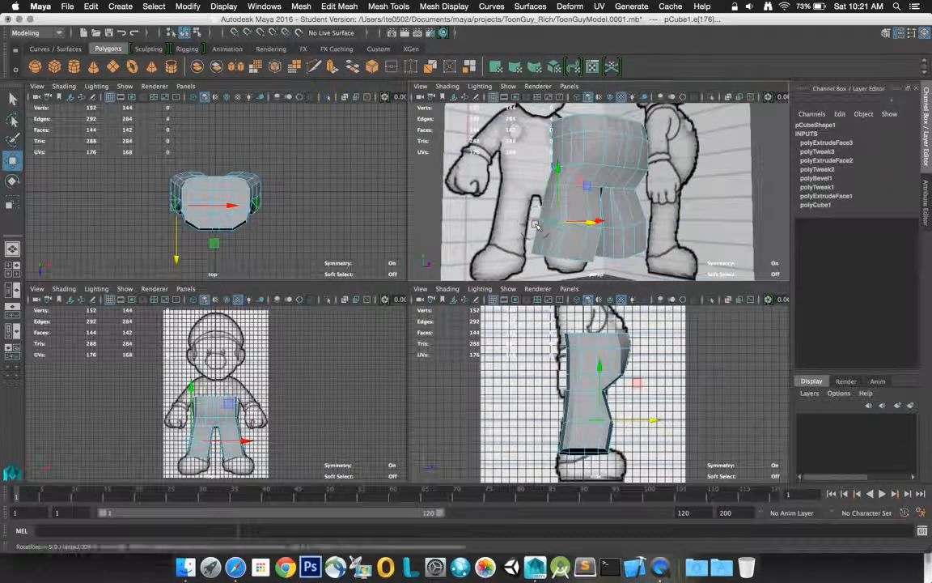
drag(577, 226, 549, 222)
shift+click(582, 227)
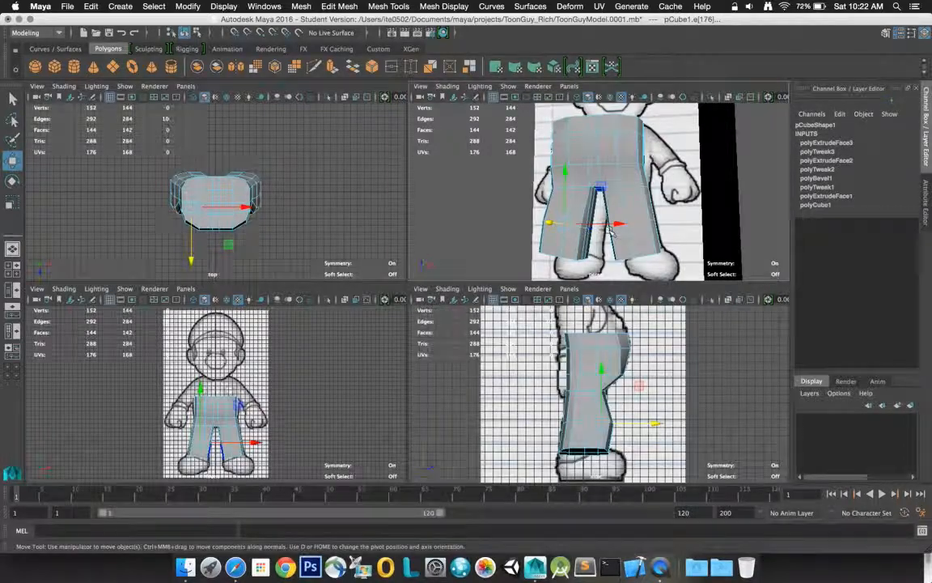
alt+drag(611, 231, 728, 240)
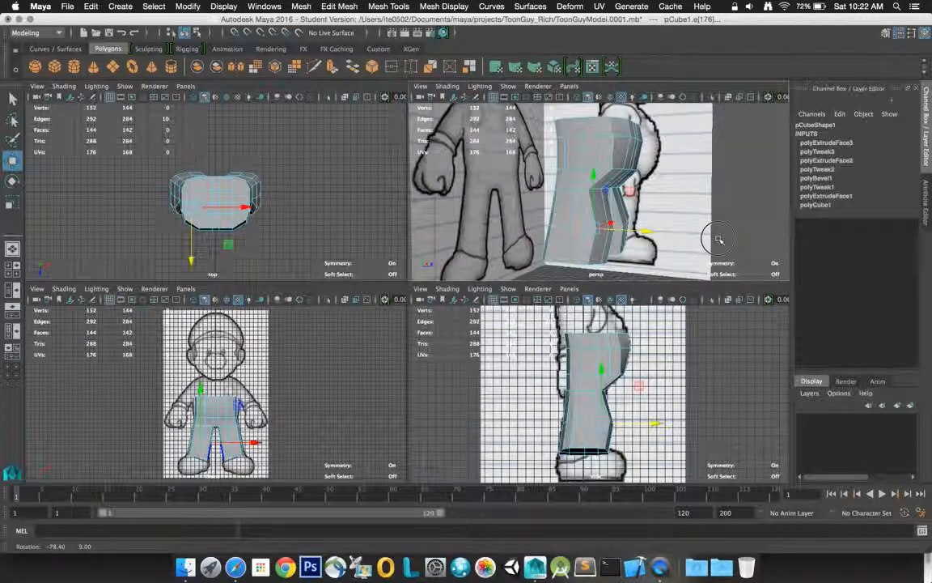
shift+click(580, 228)
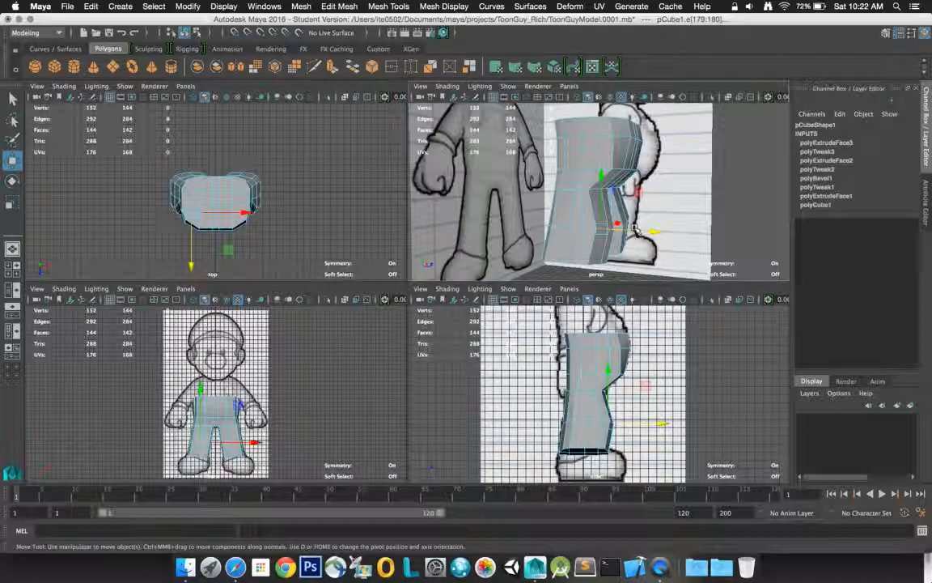
Add the front edges around the bottom openings of both legs to the knee edge selection
shift+click(601, 260)
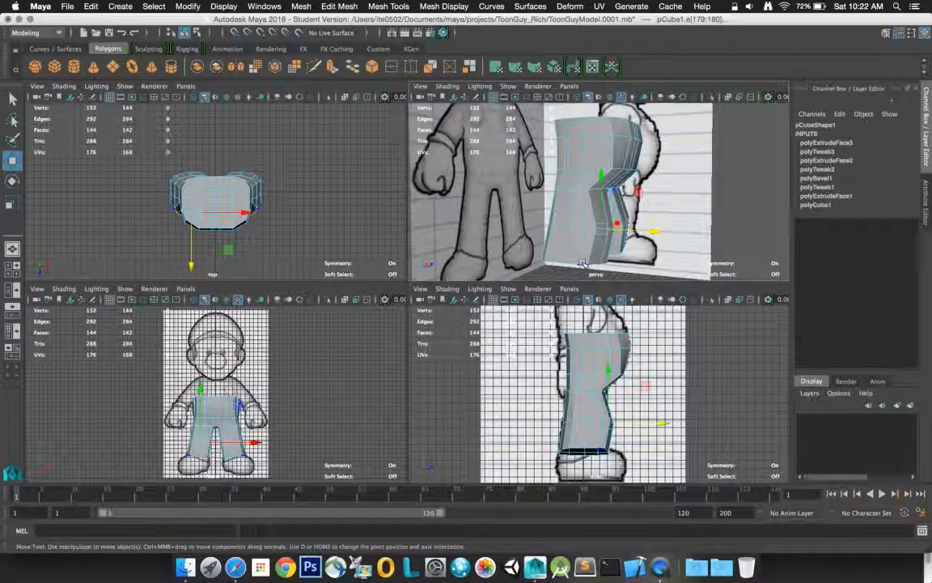
shift+click(591, 263)
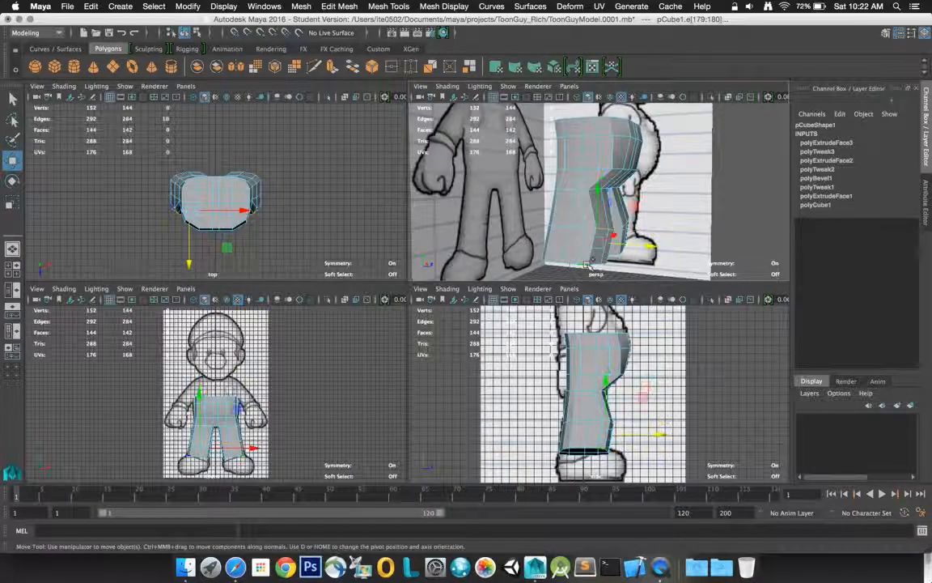
alt+drag(604, 258, 555, 238)
shift+click(579, 253)
alt+drag(608, 256, 567, 231)
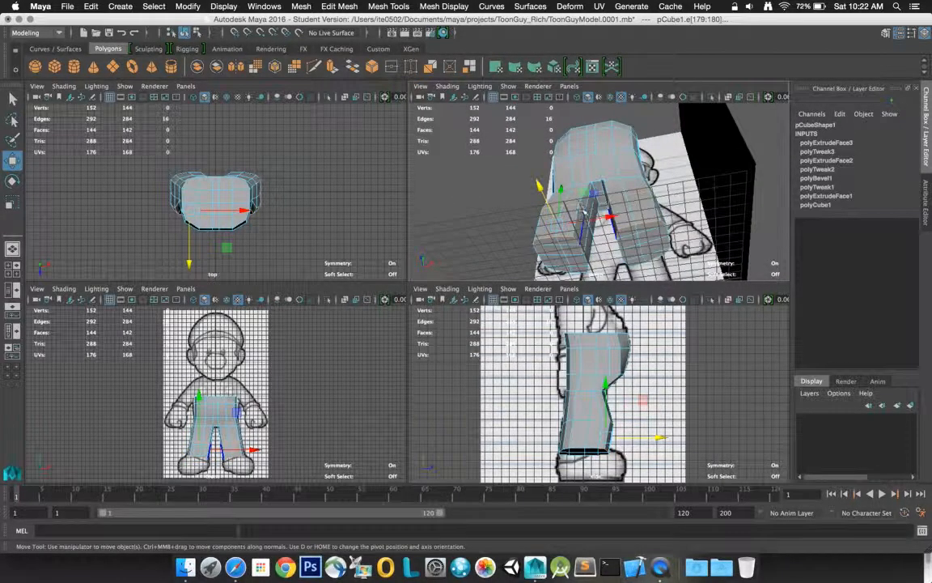
alt+drag(585, 215, 649, 254)
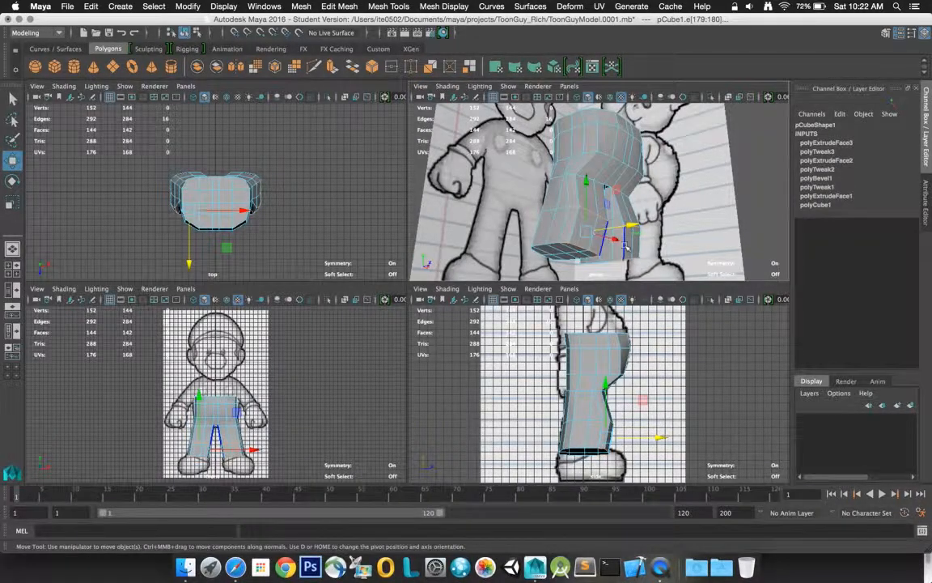
Move the selected front knee and leg-end edges backward along the Z axis to about Z 1.47
mouse_move(662, 437)
mouse_down()
mouse_move(631, 442)
mouse_move(645, 446)
mouse_up()
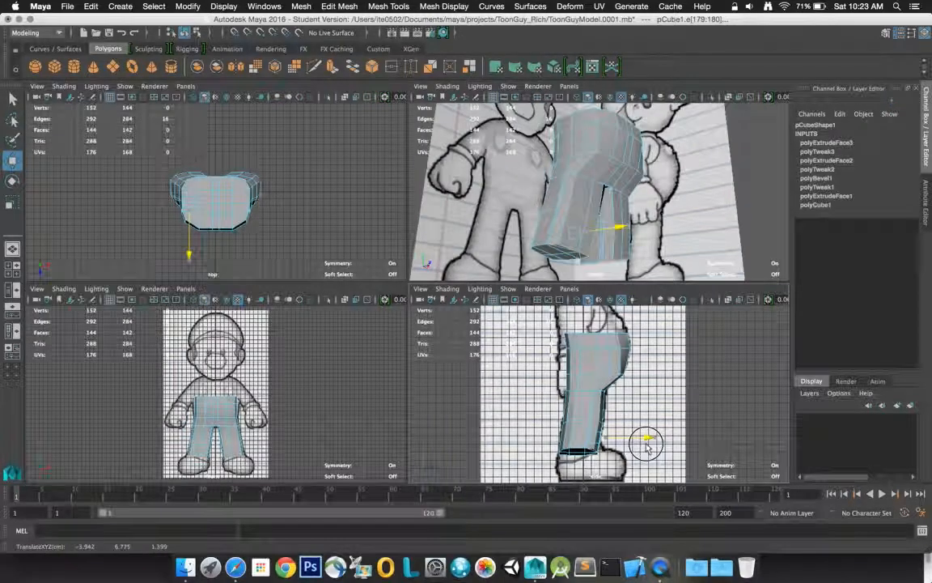
drag(647, 447, 649, 443)
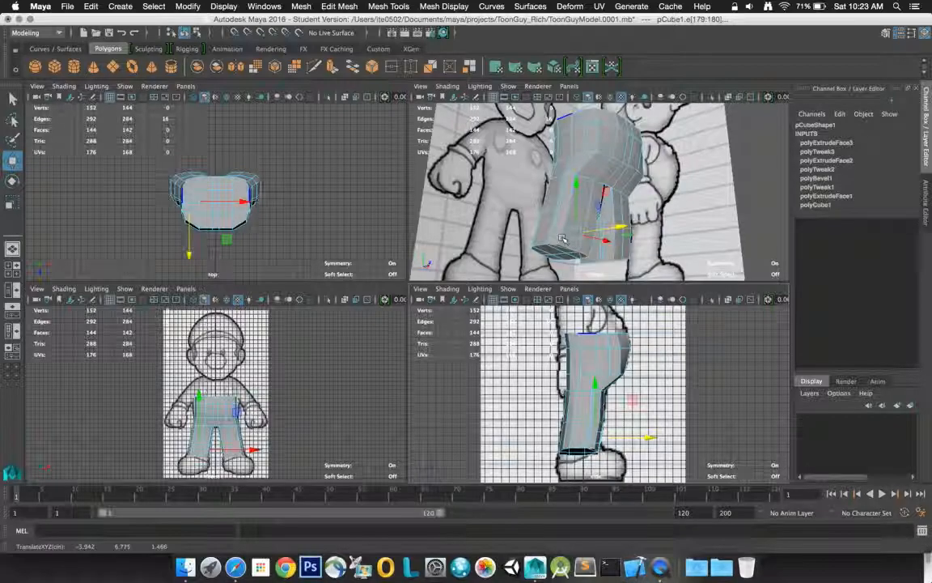
key(super+z)
key(super+z)
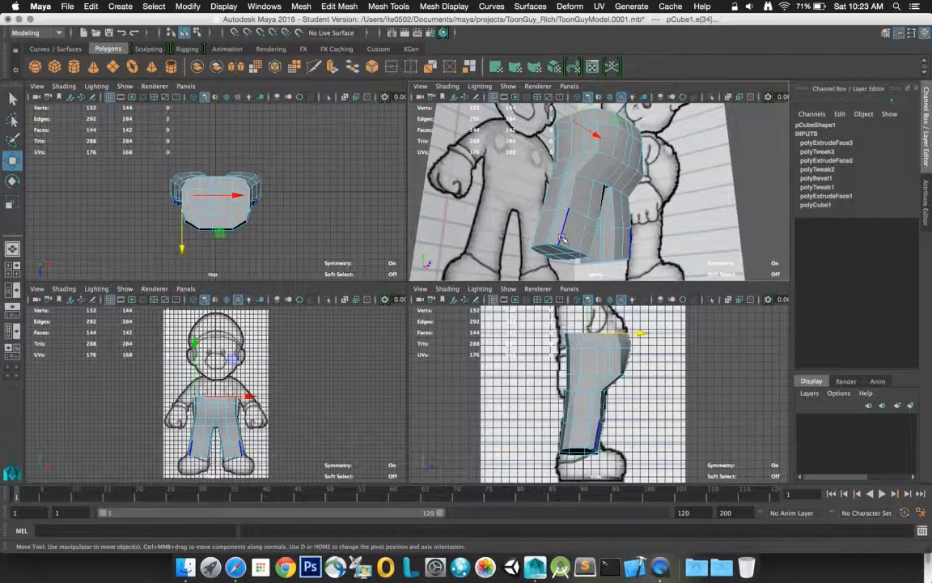
Return the pants to object mode, select the whole mesh with the Select tool and frame it in the perspective view
key(f)
scroll(571, 239, up, 3)
scroll(571, 239, down, 10)
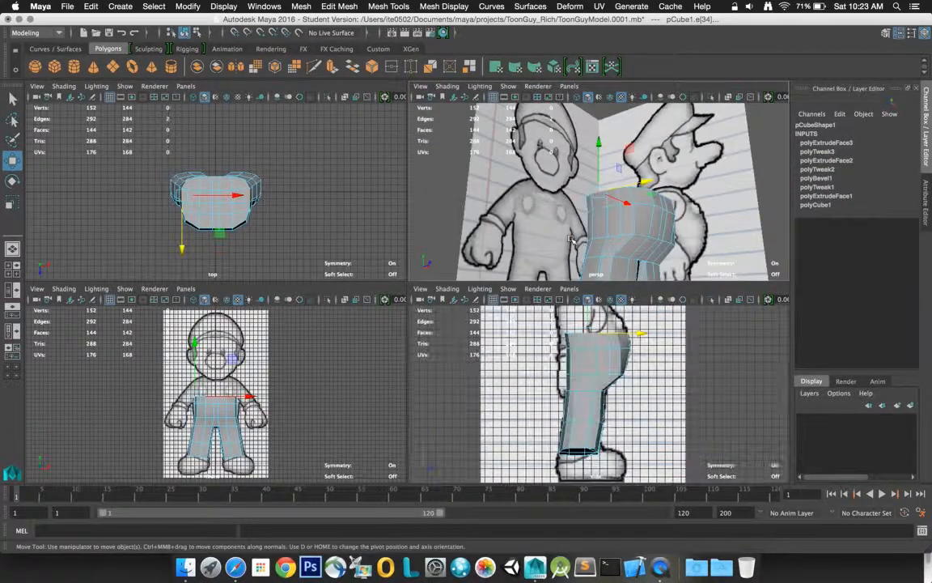
scroll(570, 238, up, 4)
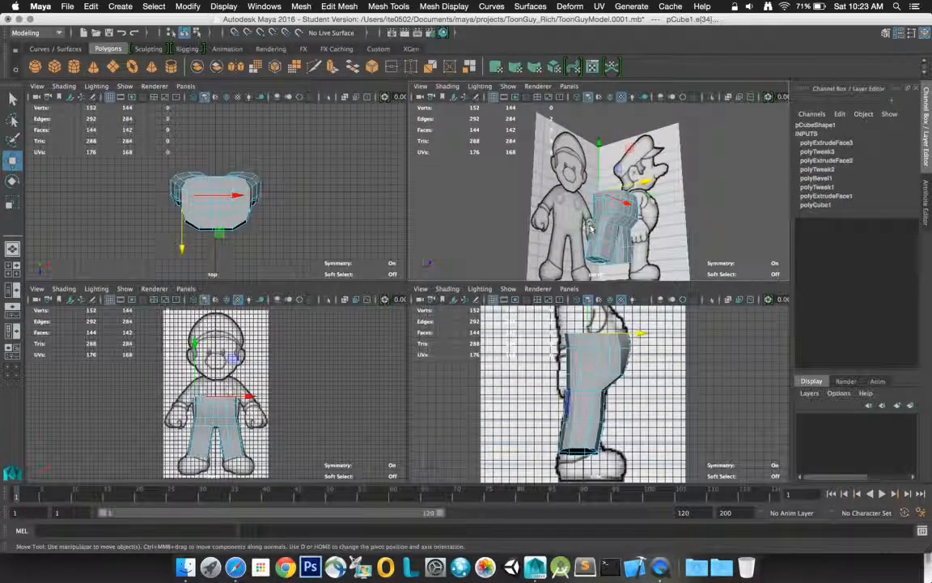
right_click(589, 228)
right_drag(589, 227, 636, 206)
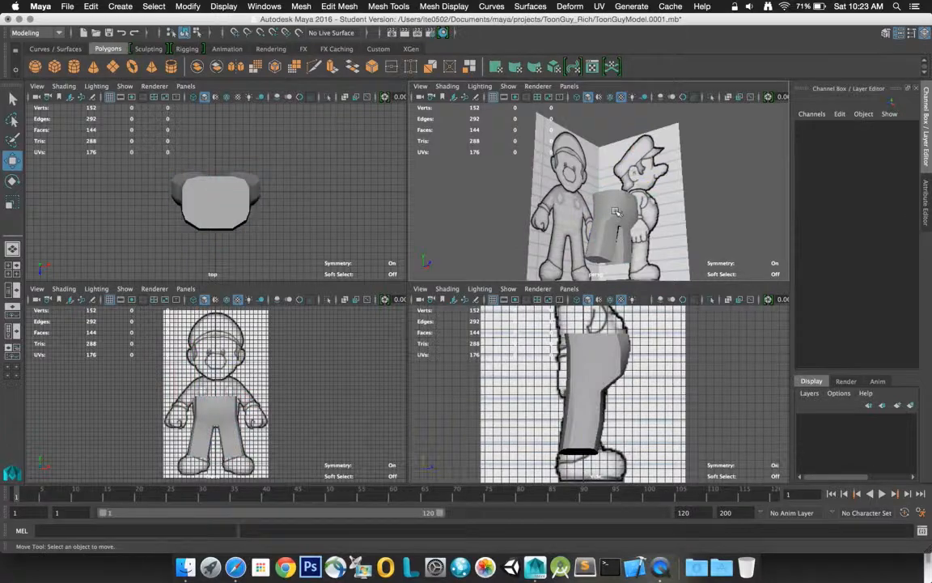
click(615, 212)
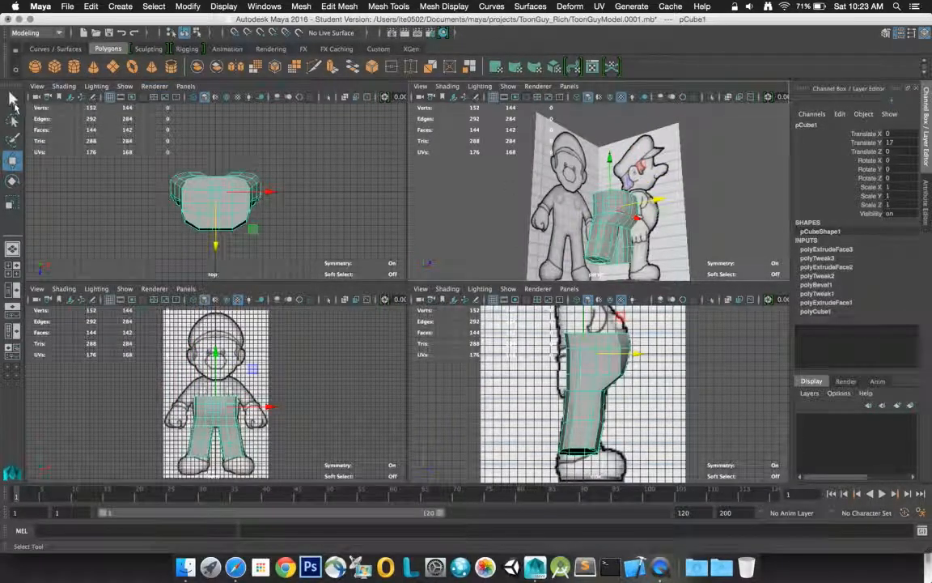
click(13, 99)
key(f)
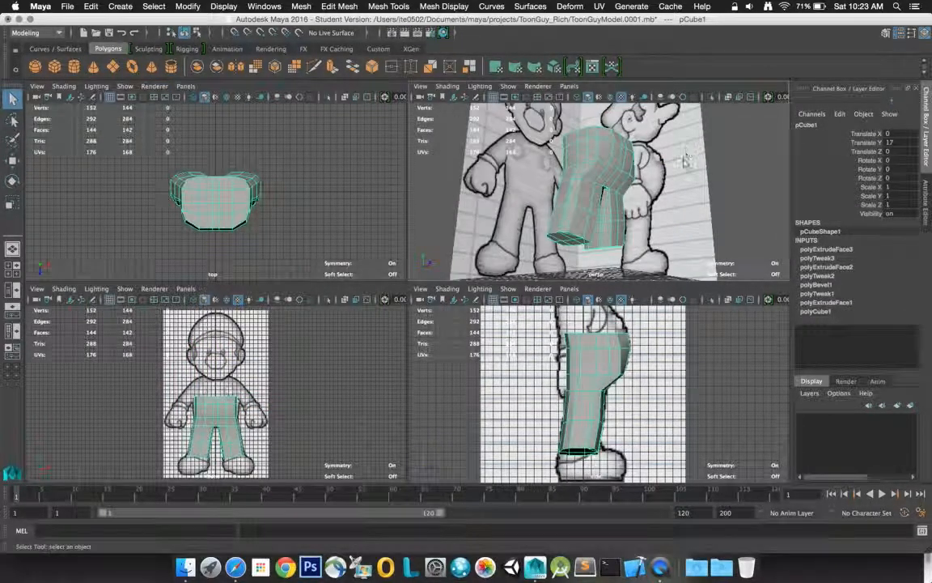
In an enlarged perspective view from beneath the legs, switch to vertex selection and select the misaligned vertex near the front of the leg's underside
alt+drag(564, 220, 560, 154)
alt+drag(560, 154, 580, 200)
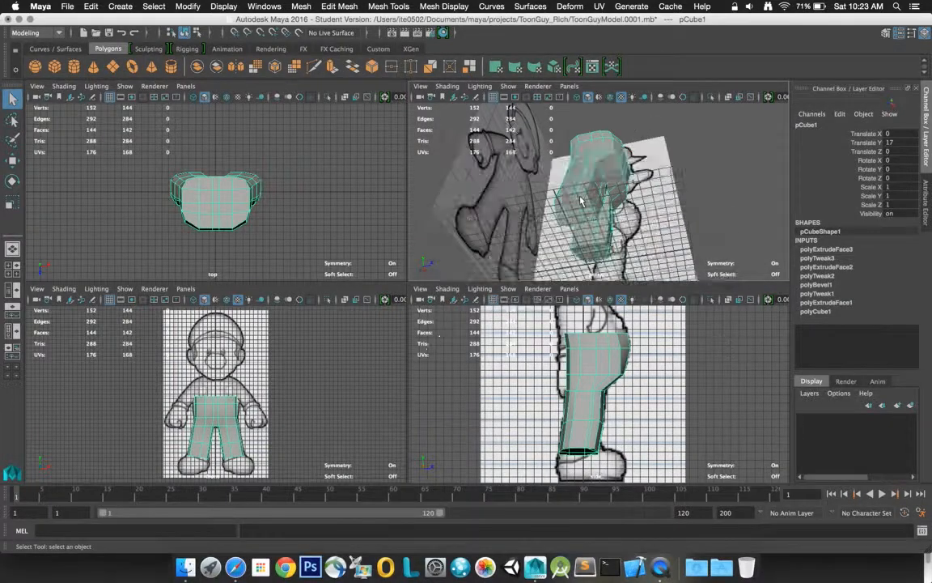
key(space)
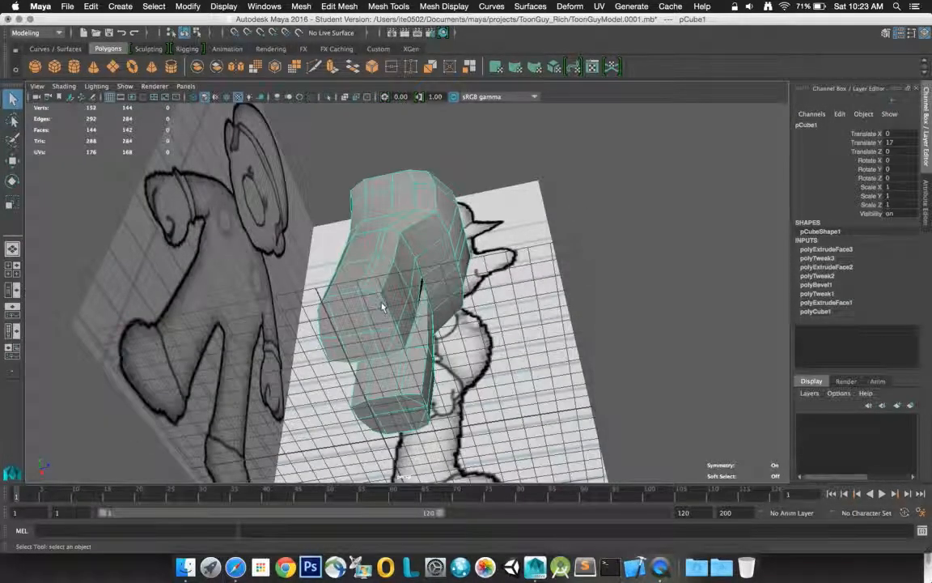
right_drag(383, 306, 377, 306)
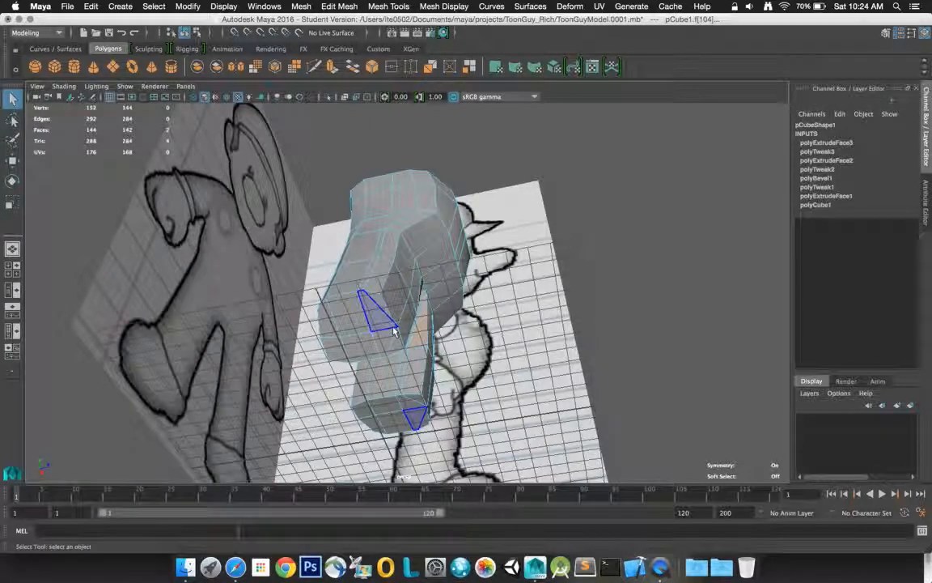
right_click(392, 263)
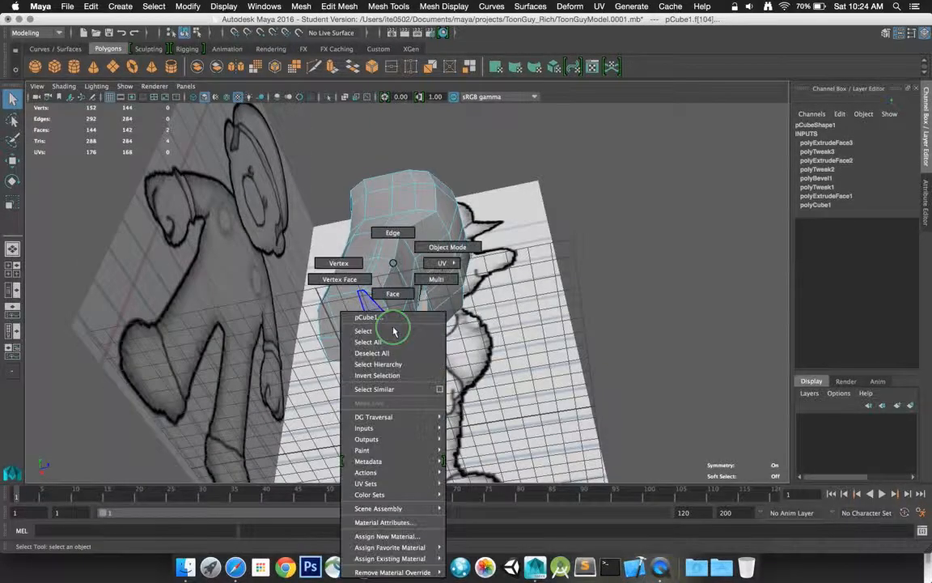
click(393, 232)
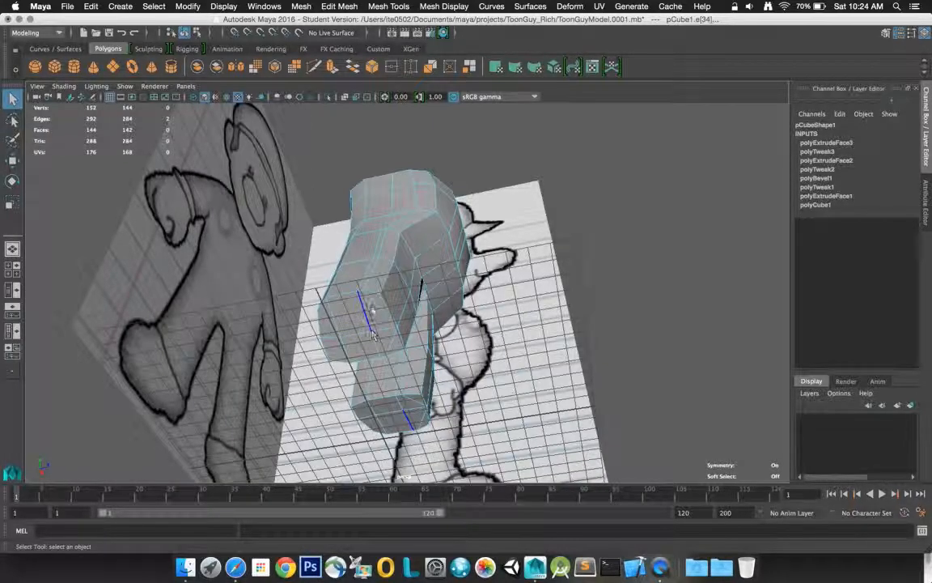
right_drag(390, 262, 355, 268)
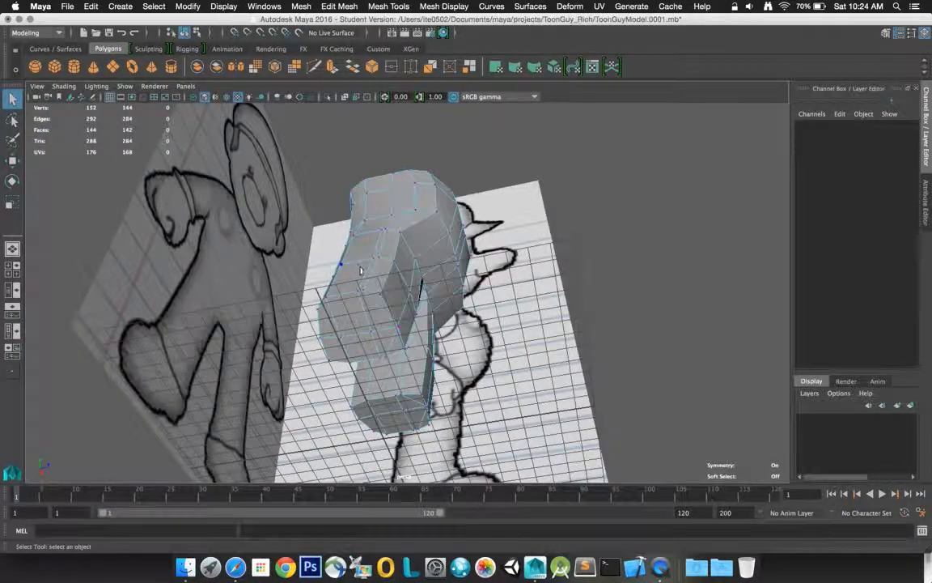
click(399, 328)
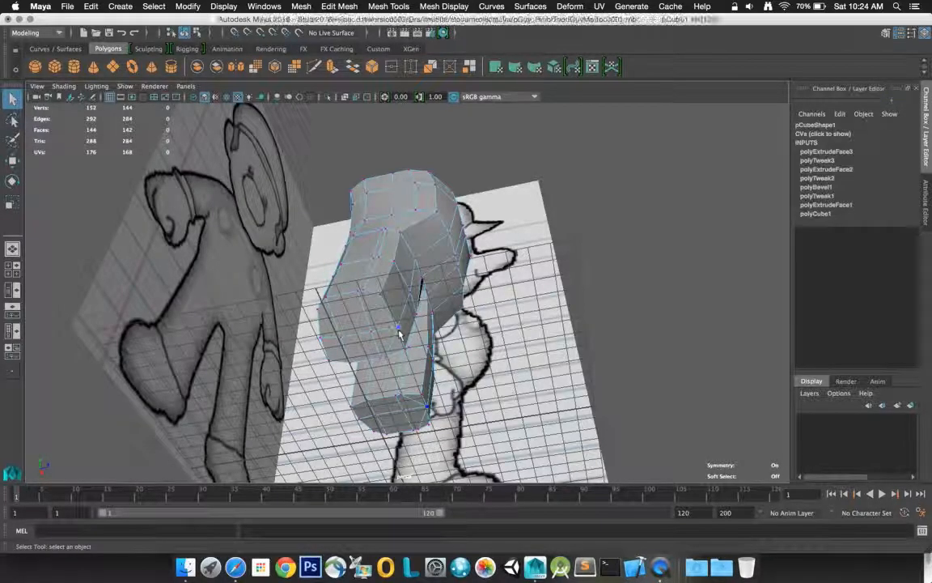
key(f)
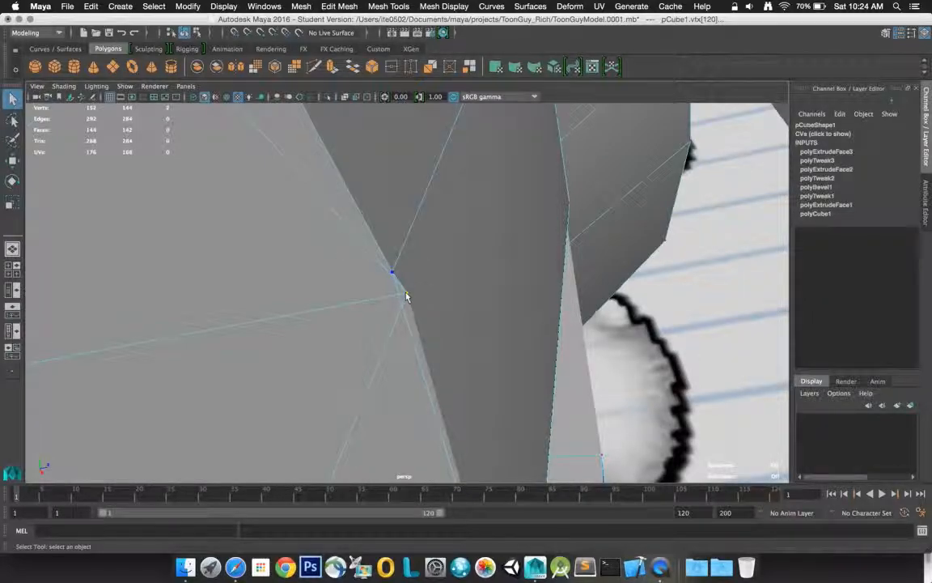
Move the selected underside vertex backward along the Z axis to about Z 0.49, in line with the neighbouring vertices
click(13, 161)
click(13, 162)
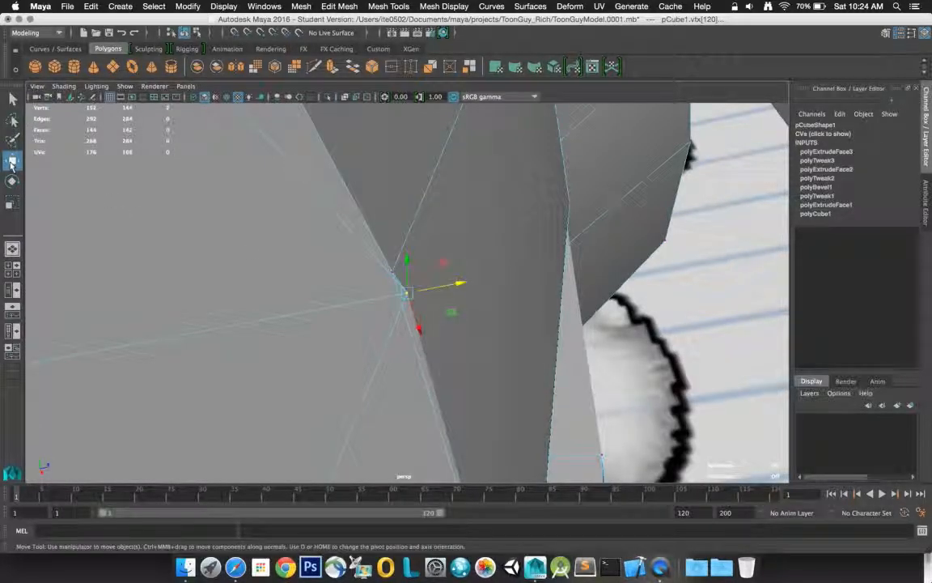
drag(459, 283, 267, 314)
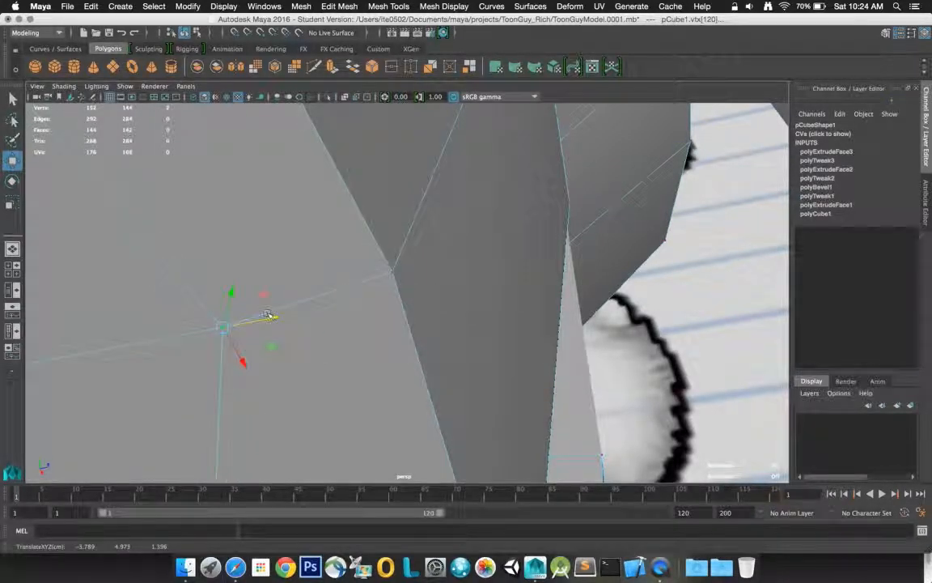
scroll(269, 314, down, 10)
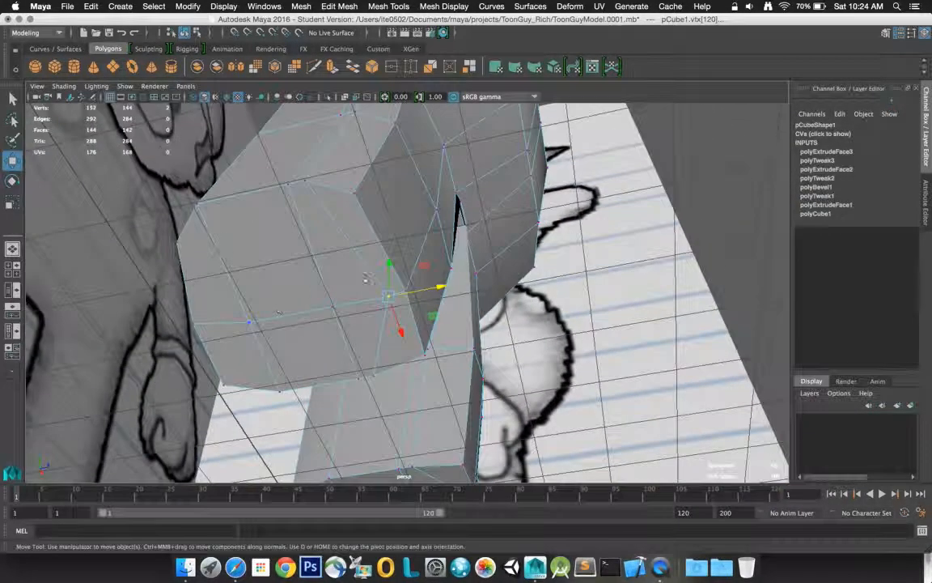
drag(441, 289, 399, 301)
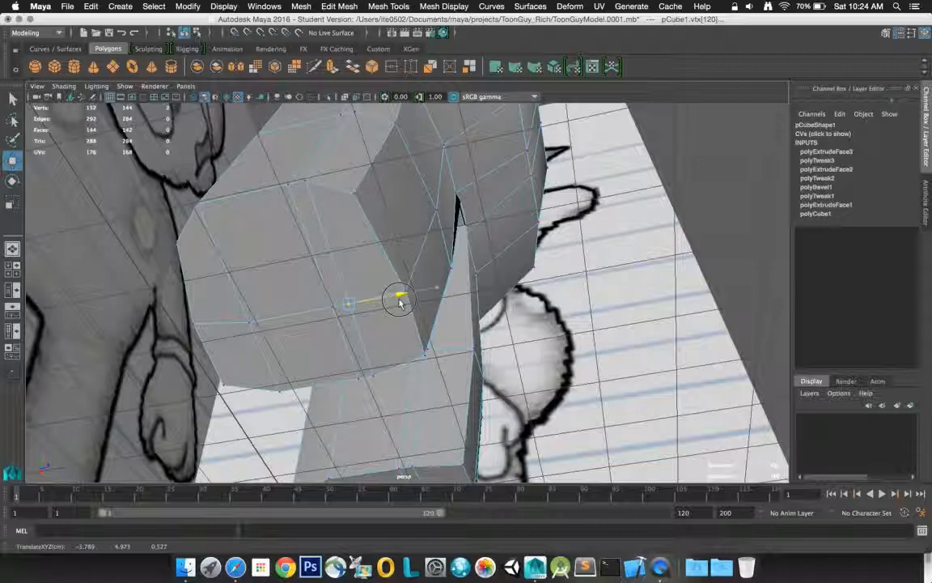
drag(399, 301, 397, 300)
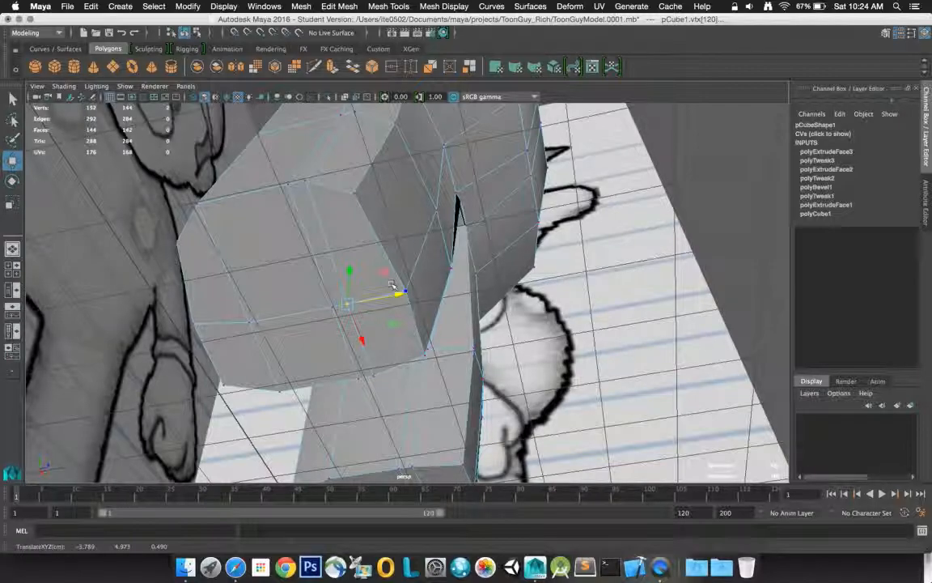
Inspect the narrow faces along the leg in face selection mode, then leave component editing and restore the four-view layout
mouse_move(392, 284)
alt+mouse_down()
mouse_move(413, 324)
mouse_move(422, 309)
mouse_move(408, 288)
alt+mouse_up()
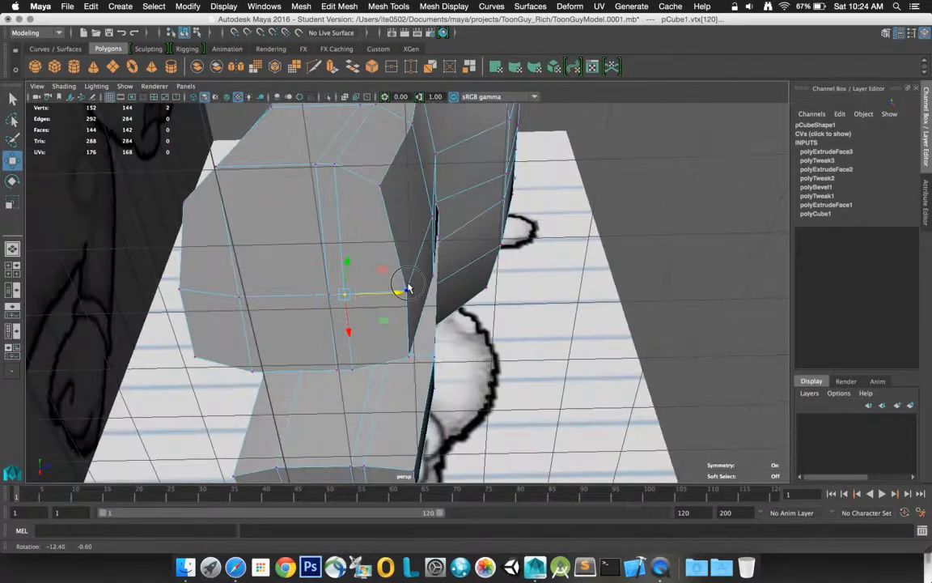
right_click(332, 257)
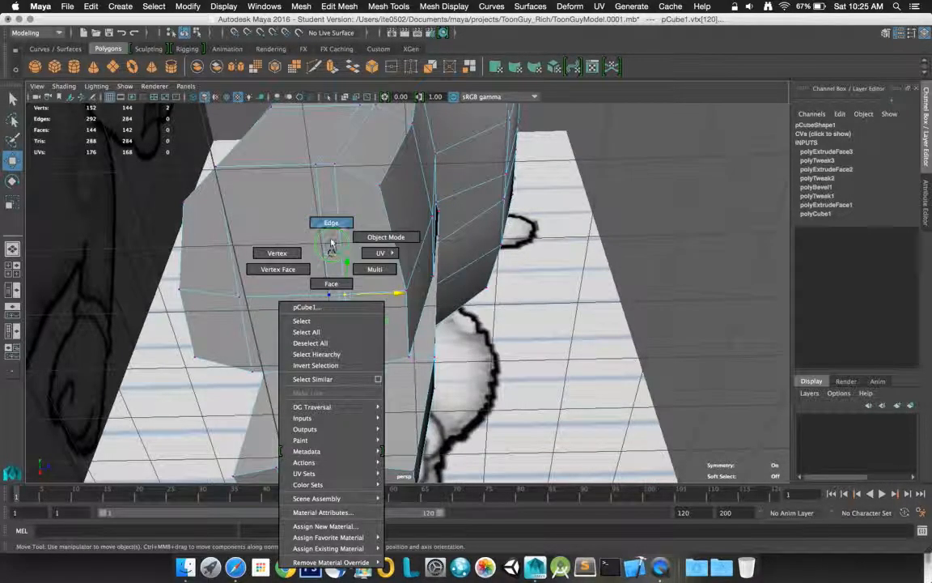
click(332, 255)
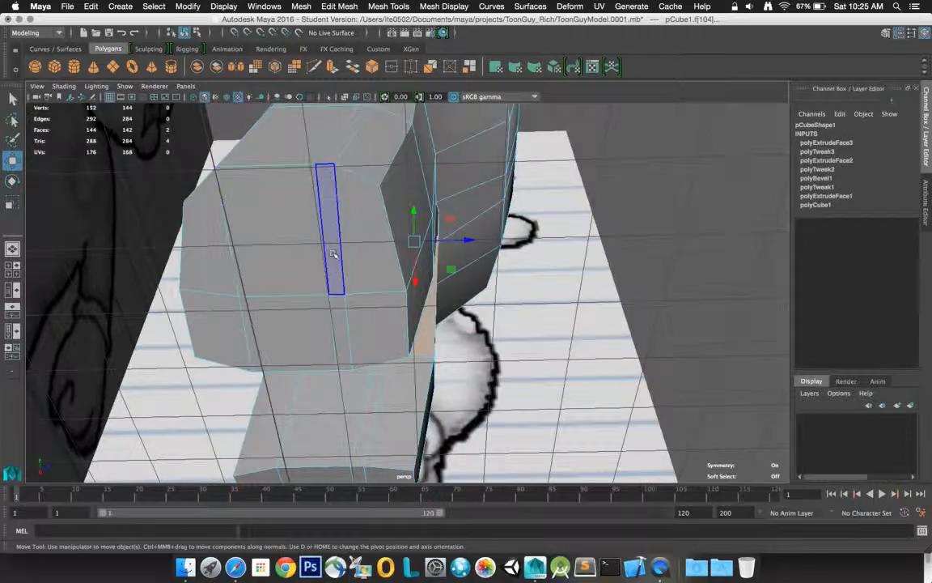
alt+drag(338, 150, 374, 210)
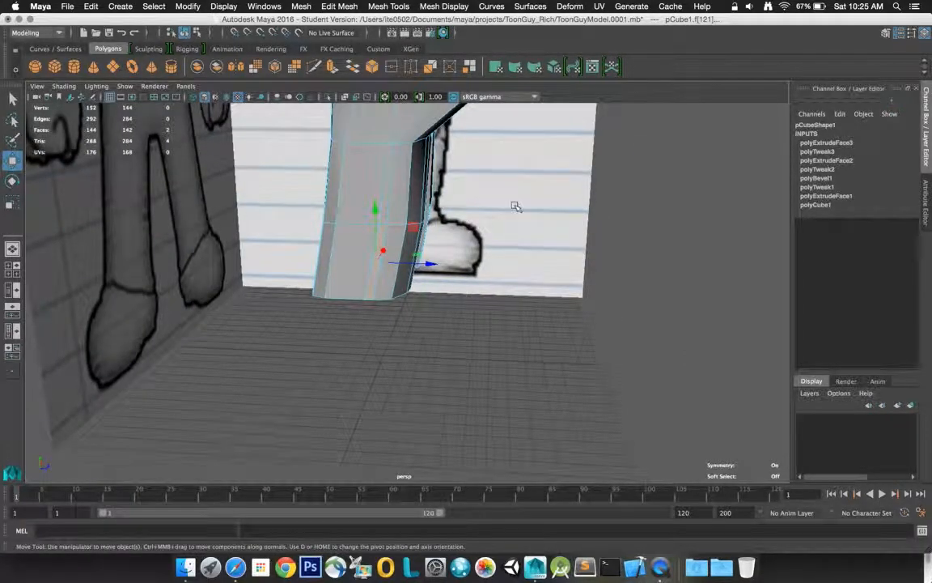
click(13, 98)
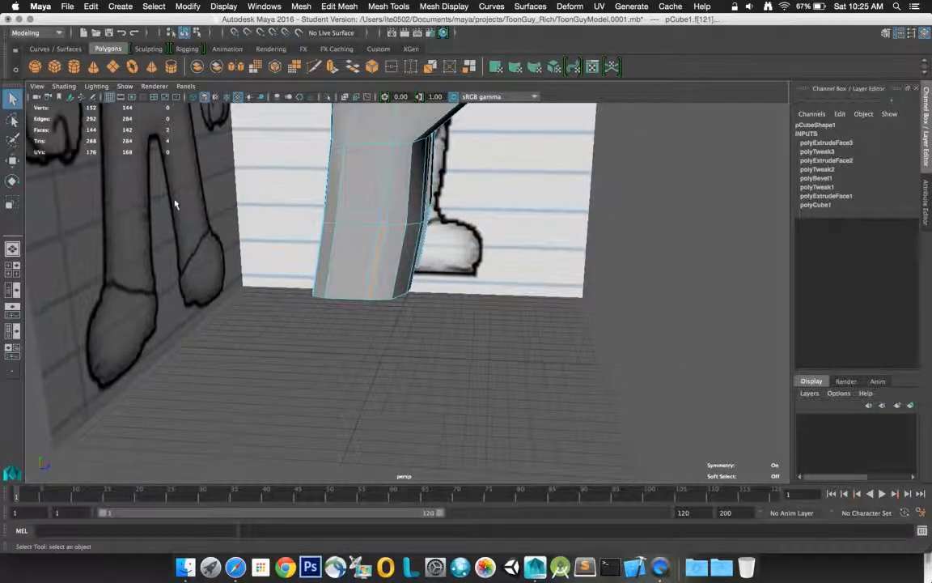
click(568, 272)
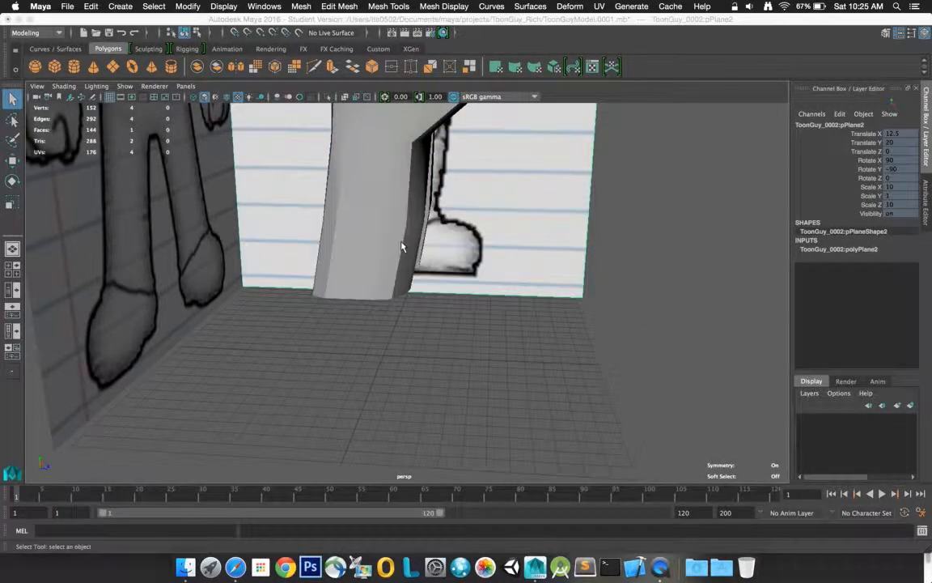
key(space)
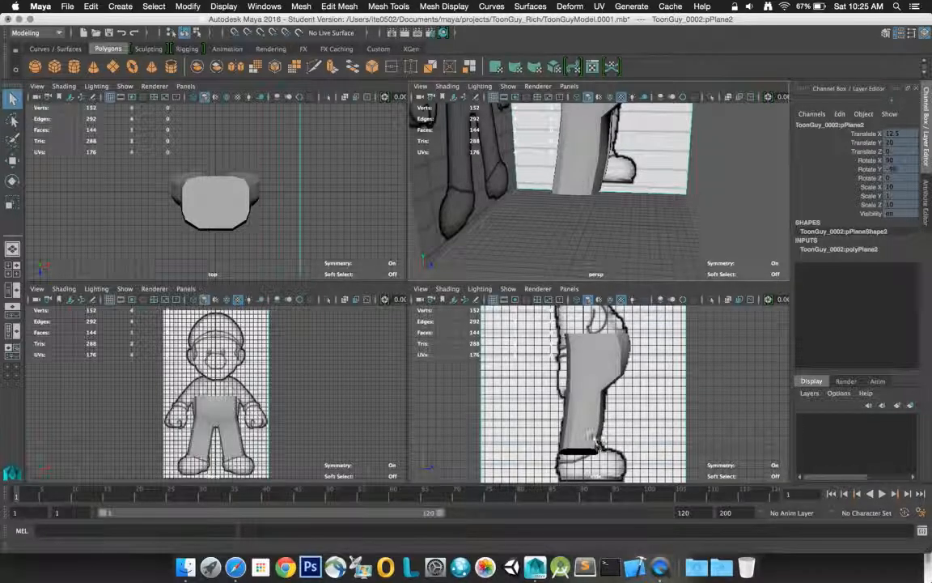
Switch the pants to edge selection and move the mid-leg edge on the leg's outer side slightly backward along Z to about Z 0.77
click(594, 166)
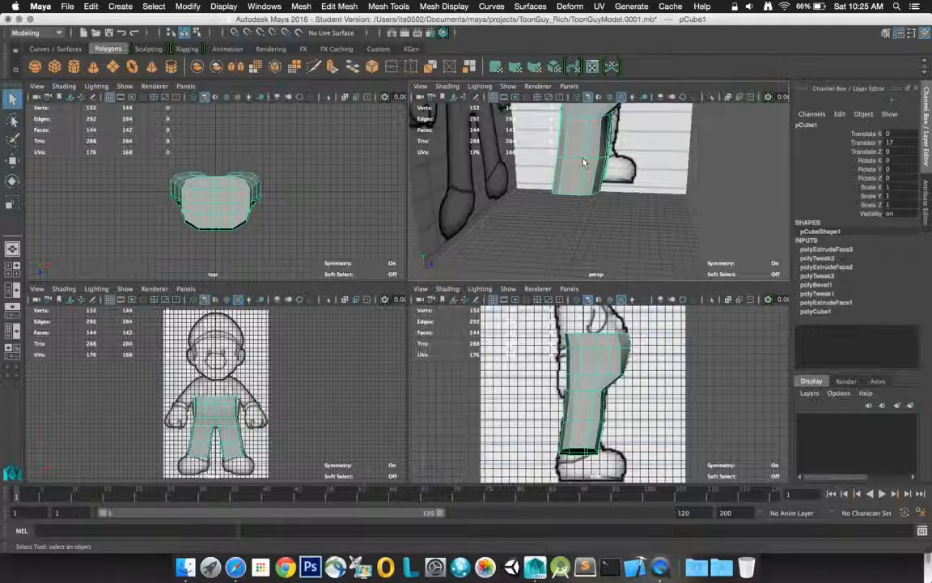
right_drag(584, 160, 583, 128)
click(590, 165)
double_click(588, 162)
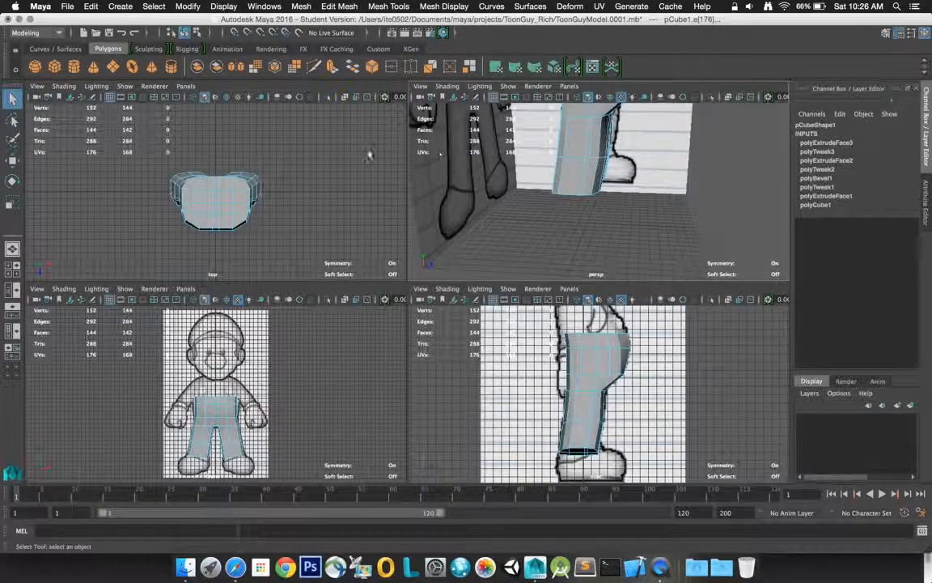
click(12, 160)
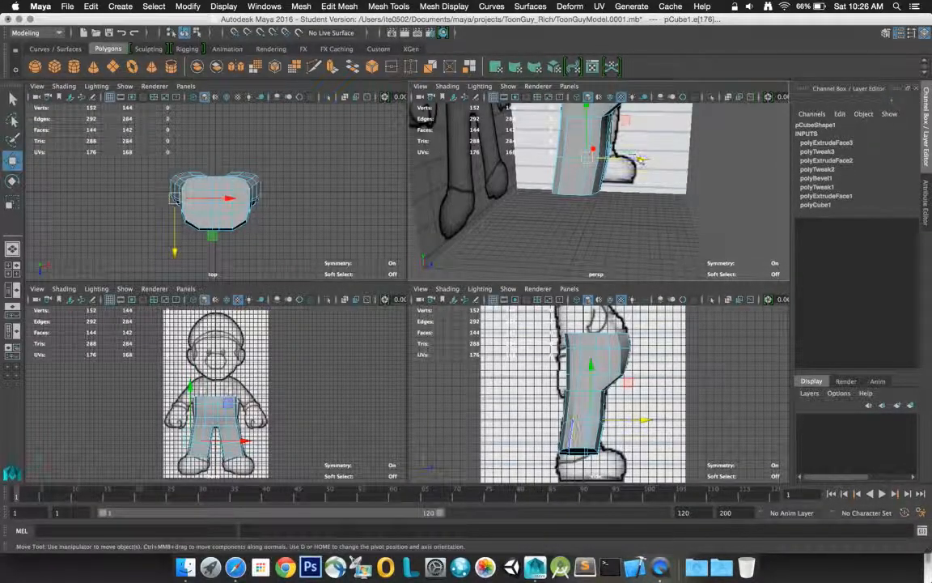
drag(638, 161, 639, 159)
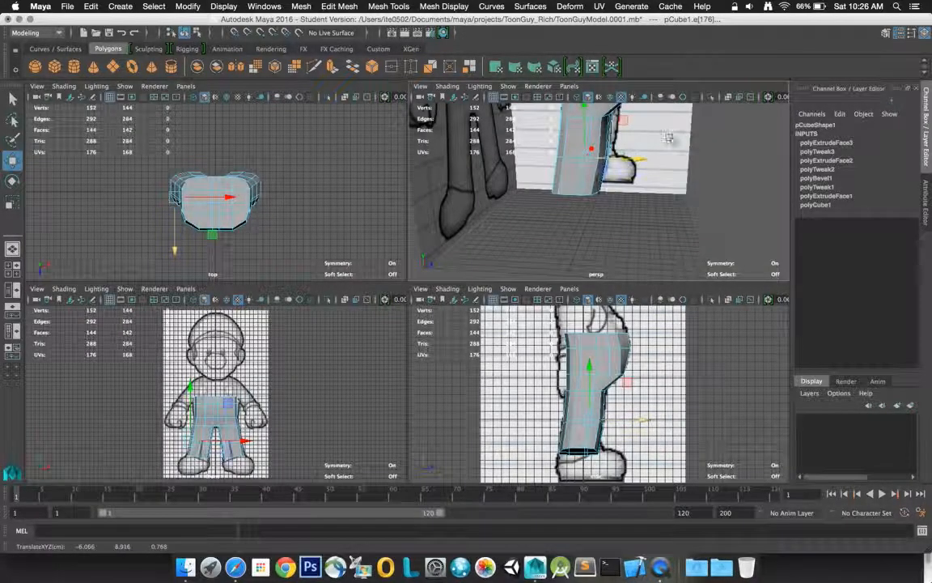
Select the mid-leg edge at the front corner of the leg and move it slightly backward along the Z axis
key(F8)
click(636, 144)
click(601, 165)
right_drag(602, 166, 601, 148)
click(581, 154)
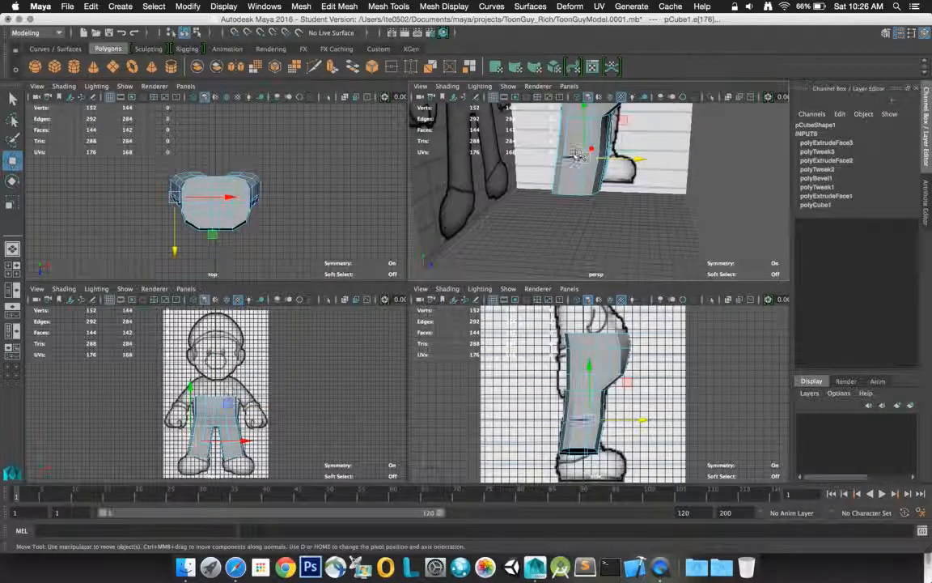
click(602, 159)
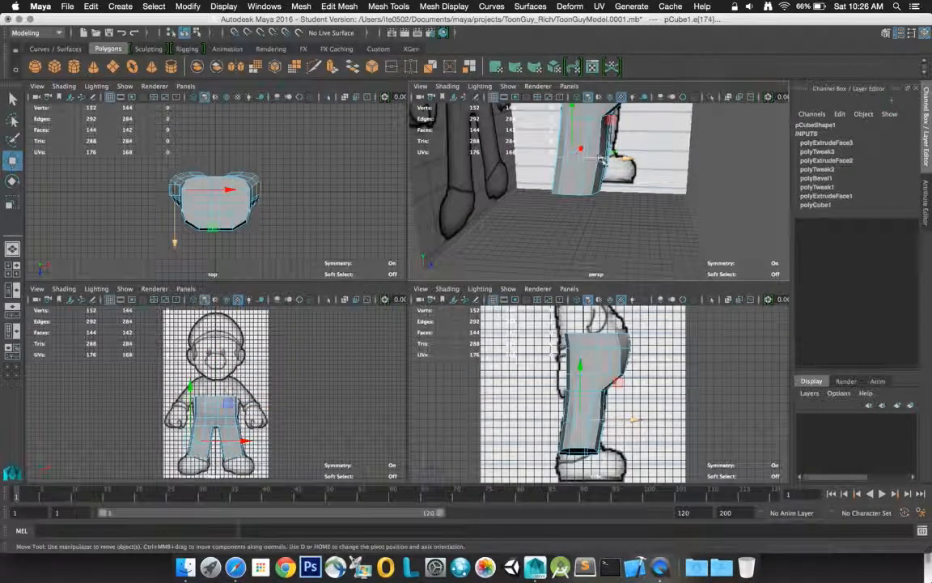
click(587, 121)
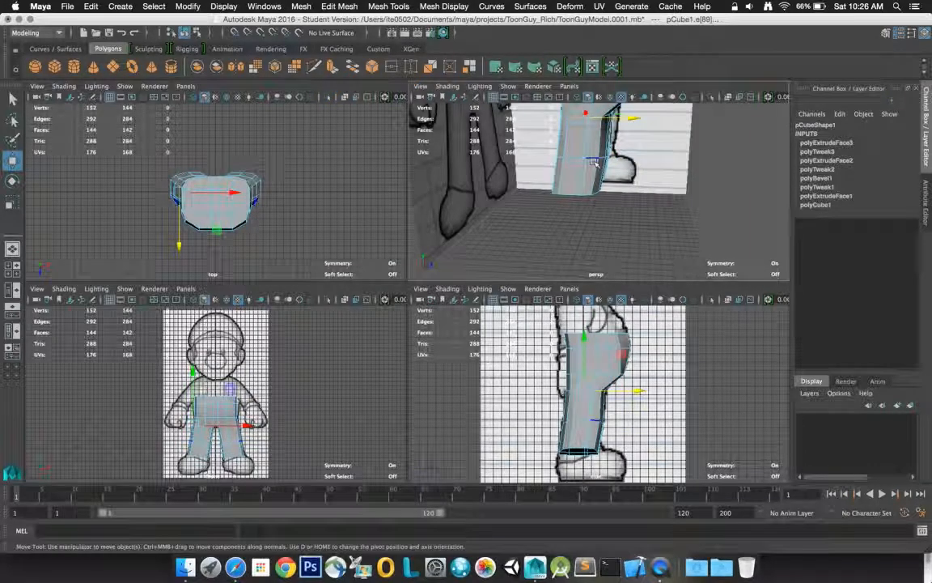
click(603, 159)
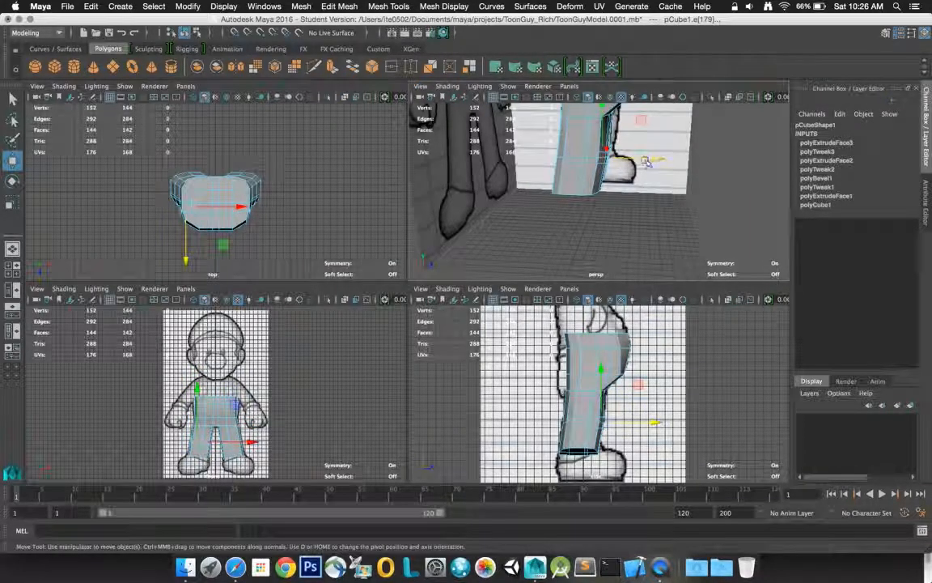
drag(653, 160, 652, 159)
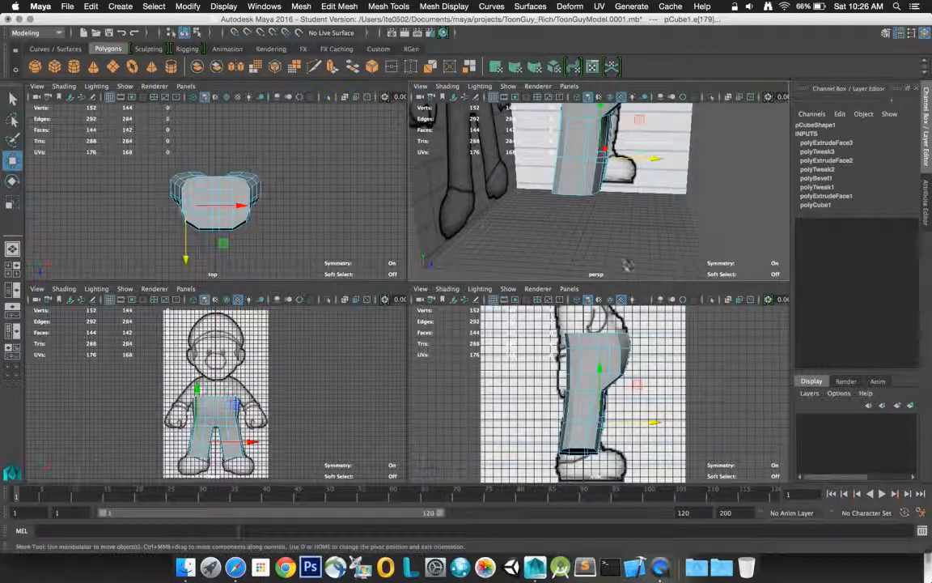
Select the whole pants mesh, render the current frame from beneath the legs to check the crotch gap, and close the render
click(614, 192)
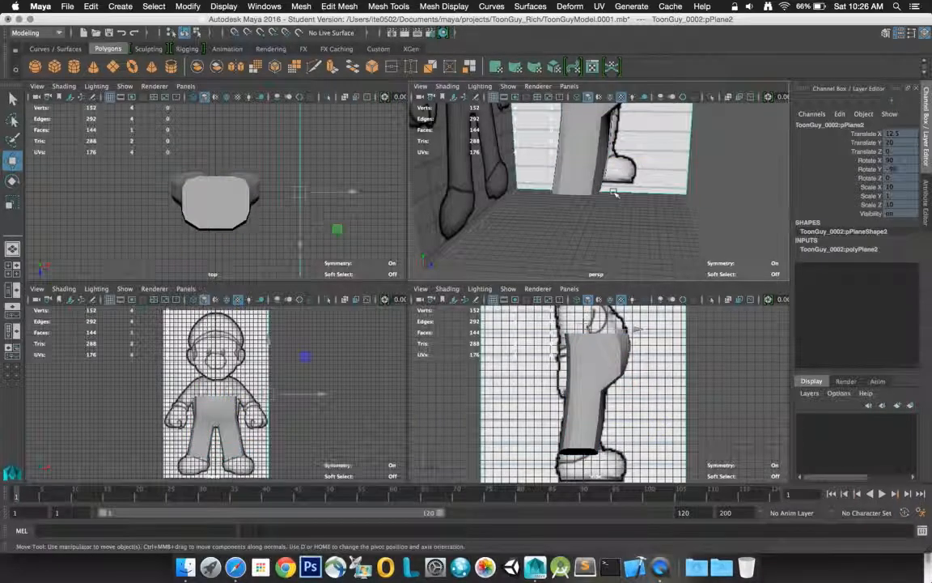
alt+drag(614, 193, 581, 151)
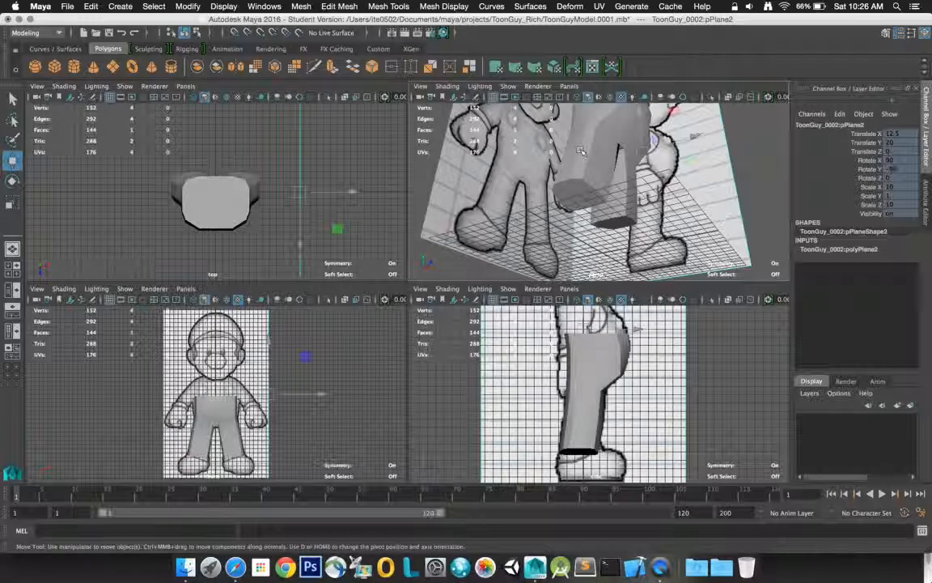
click(603, 151)
alt+drag(603, 152, 452, 140)
alt+drag(451, 134, 456, 127)
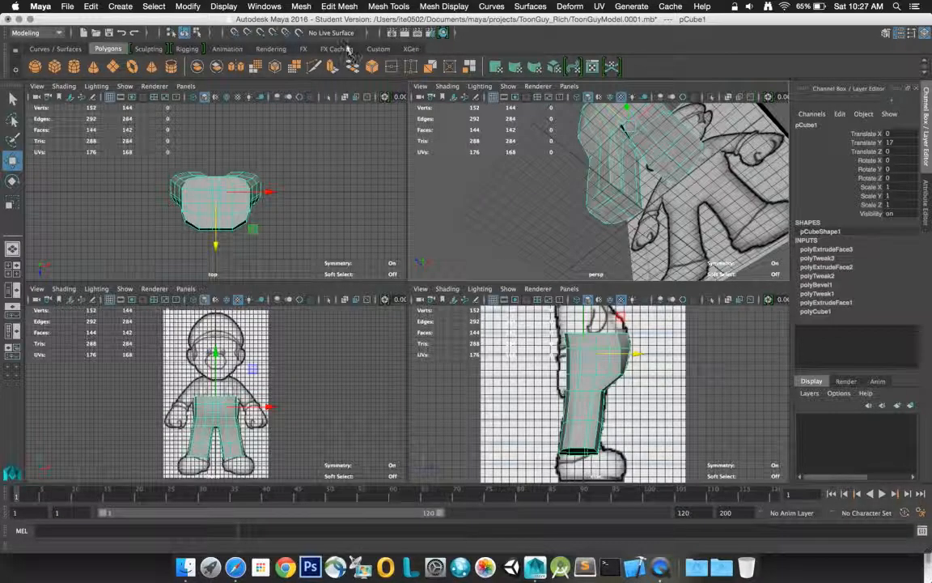
click(406, 34)
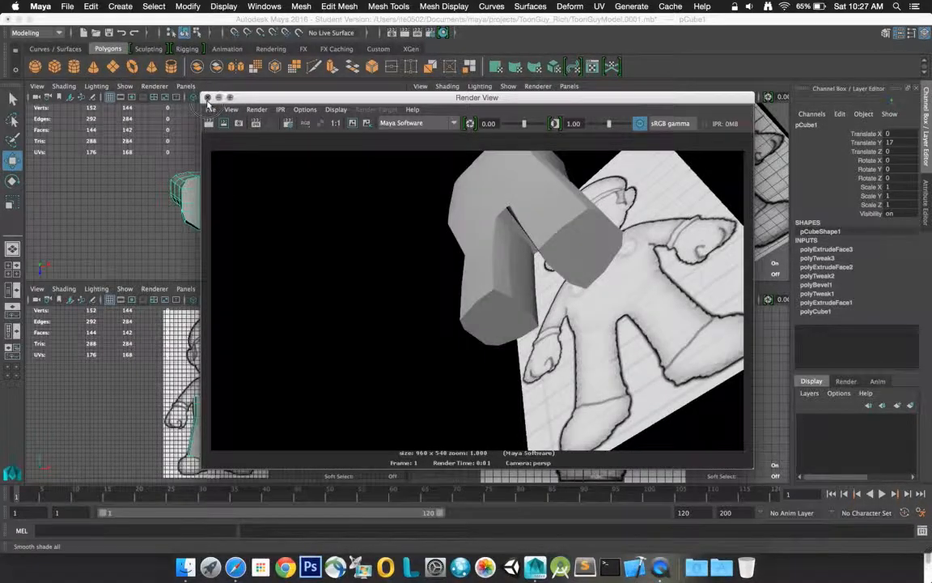
click(207, 97)
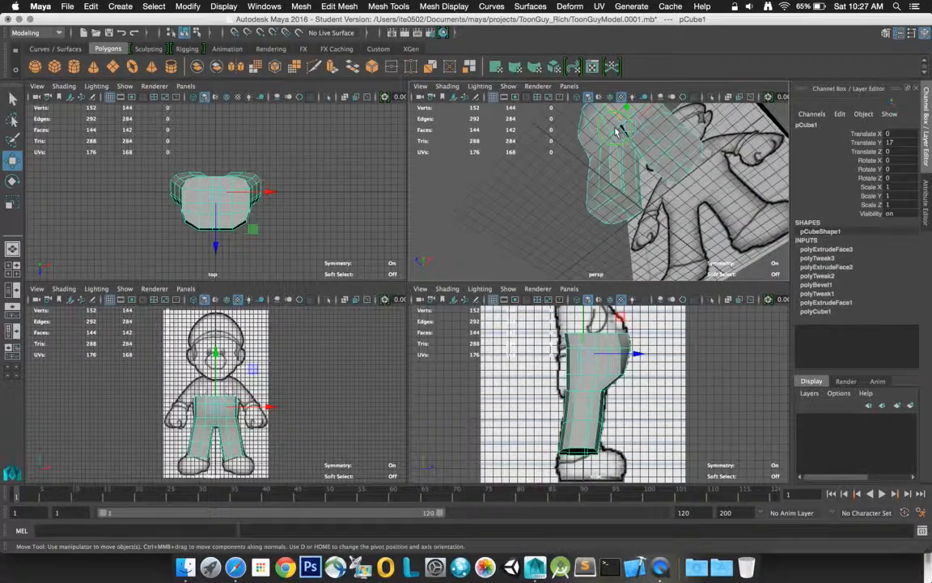
Switch the pants to vertex selection, select the pair of vertices at the crotch gap and frame them in the perspective view
click(12, 97)
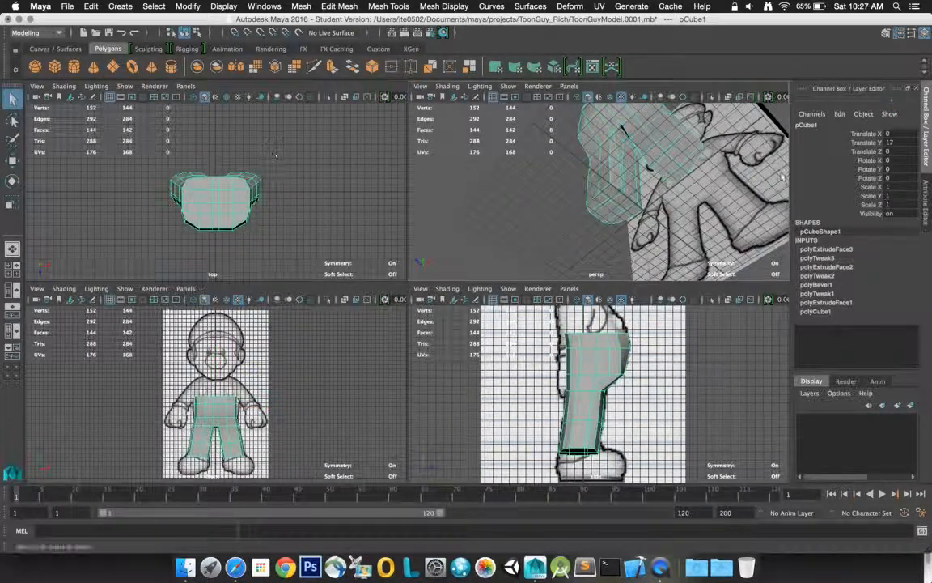
right_drag(619, 129, 564, 129)
click(616, 132)
drag(551, 111, 560, 123)
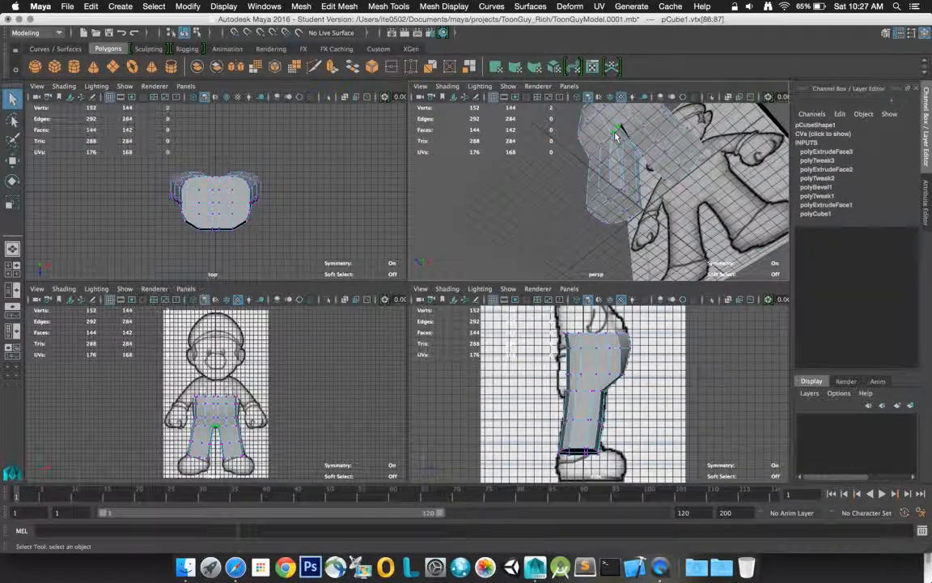
key(f)
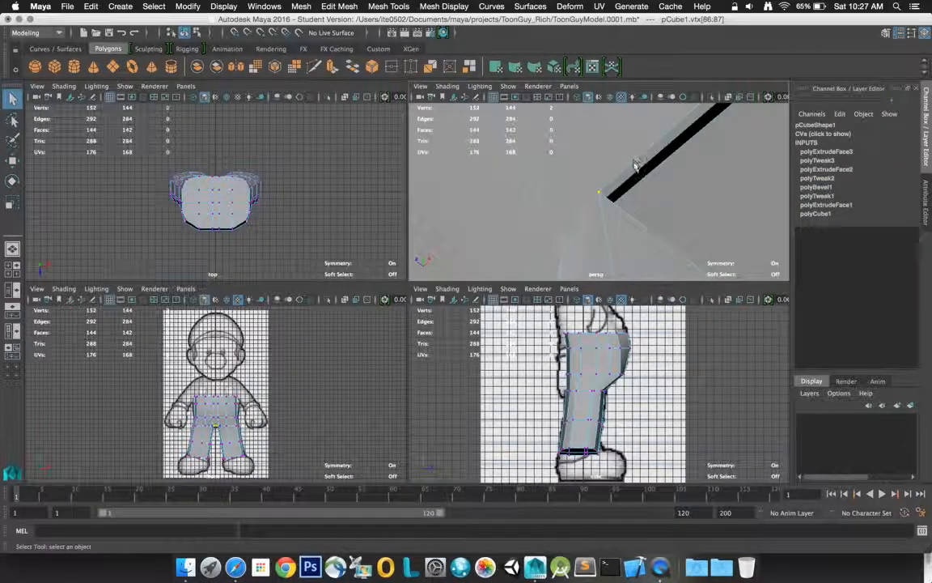
alt+drag(633, 161, 635, 167)
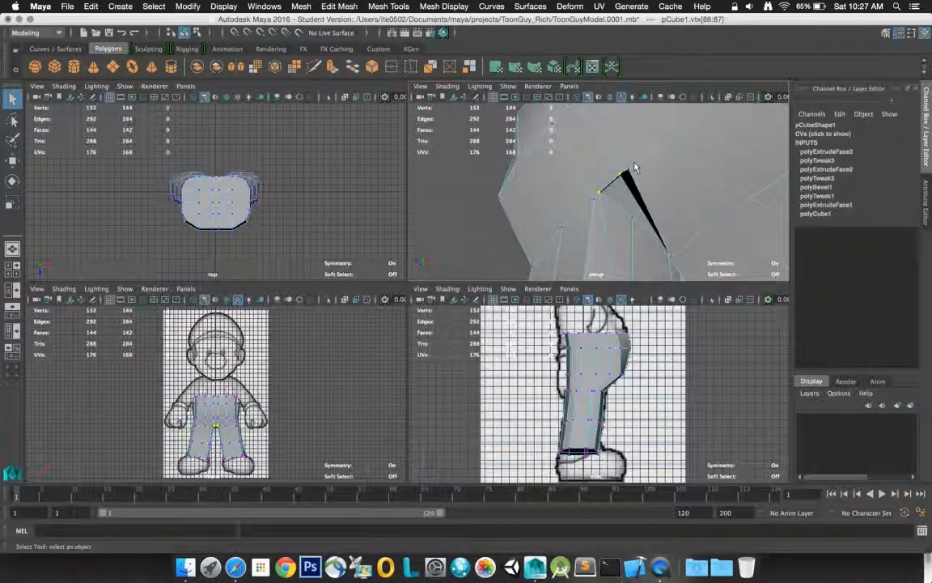
Move the selected pair of crotch vertices slightly backward along the Z axis
shift+right_drag(613, 177, 613, 176)
alt+drag(612, 177, 648, 187)
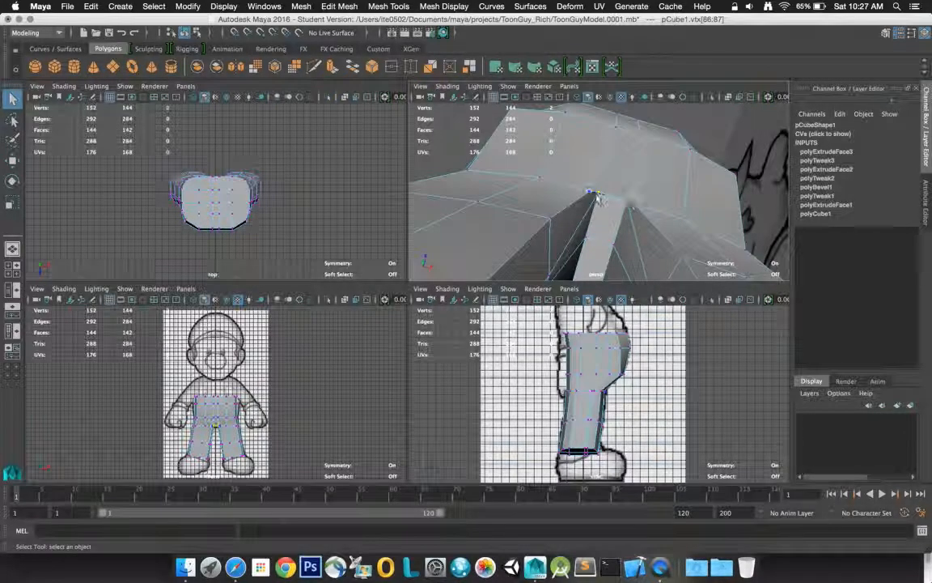
click(13, 159)
mouse_move(608, 156)
mouse_down()
mouse_move(603, 175)
mouse_move(619, 121)
mouse_move(612, 175)
mouse_move(562, 171)
mouse_move(545, 183)
mouse_move(559, 156)
mouse_move(599, 168)
mouse_up()
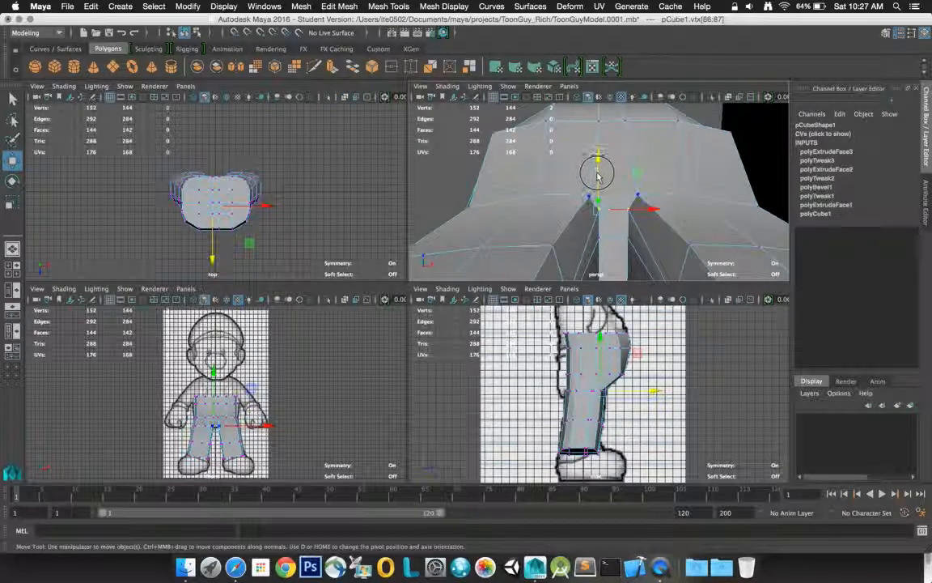
click(598, 175)
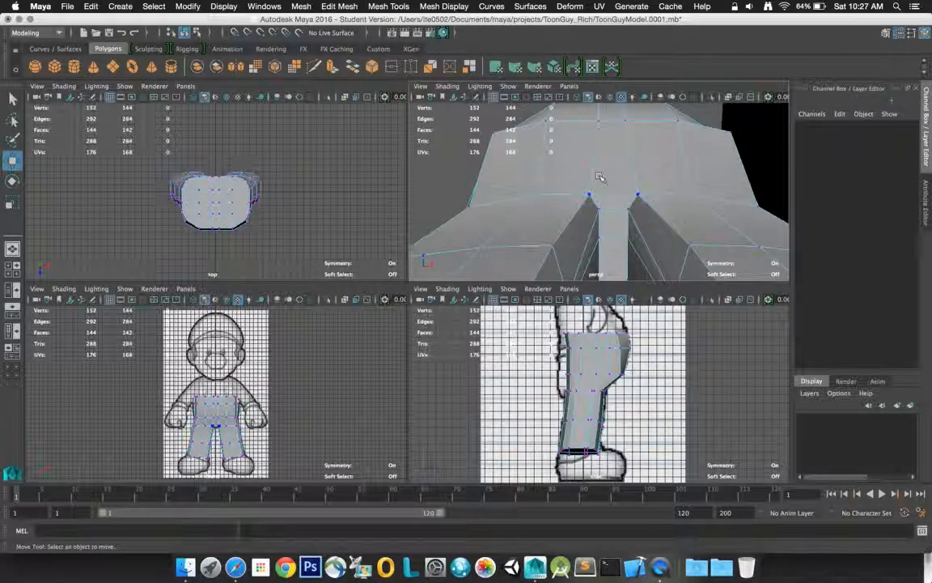
key(ctrl+z)
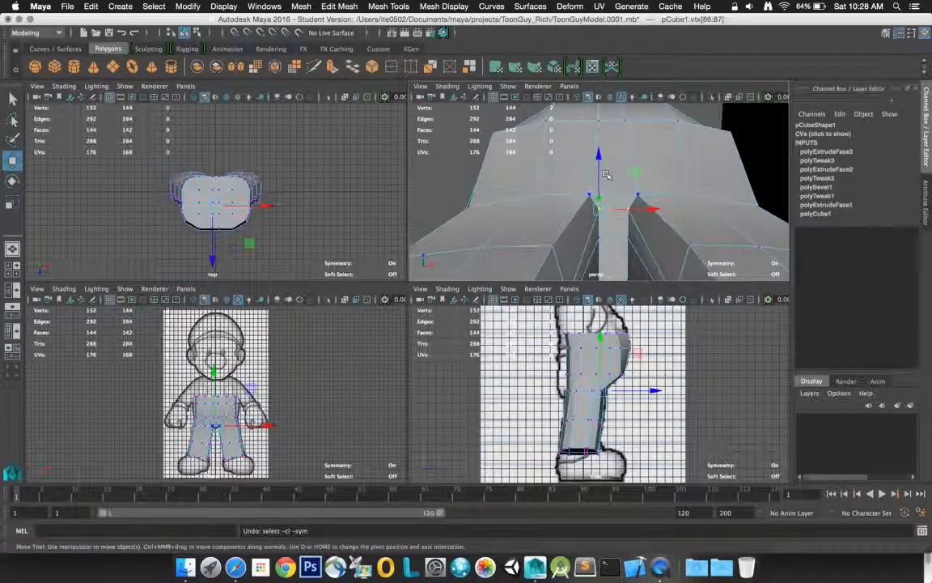
drag(599, 178, 692, 235)
Return the pants to object mode and select the whole mesh with the Select tool, keeping the full figure in the perspective view
scroll(681, 227, up, 2)
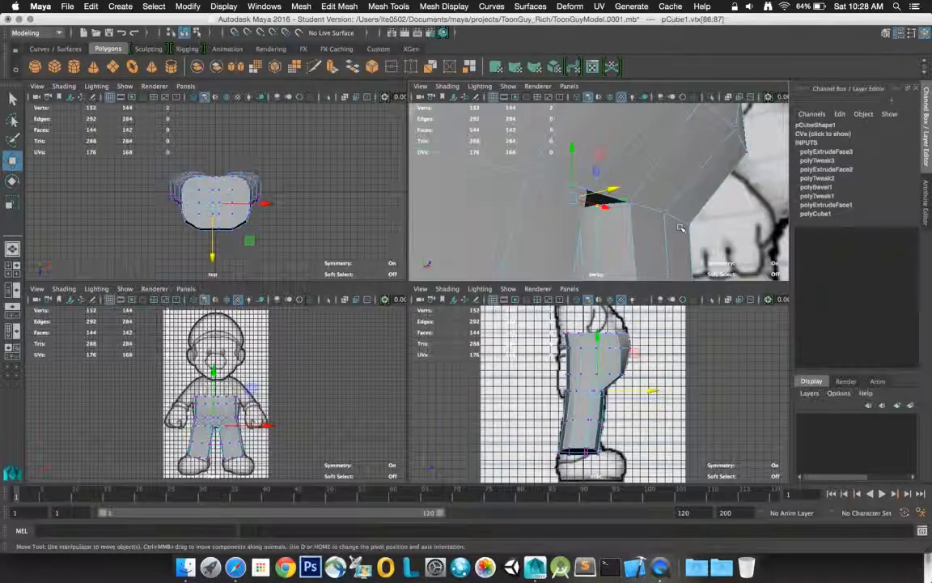
scroll(682, 228, down, 7)
scroll(681, 227, up, 3)
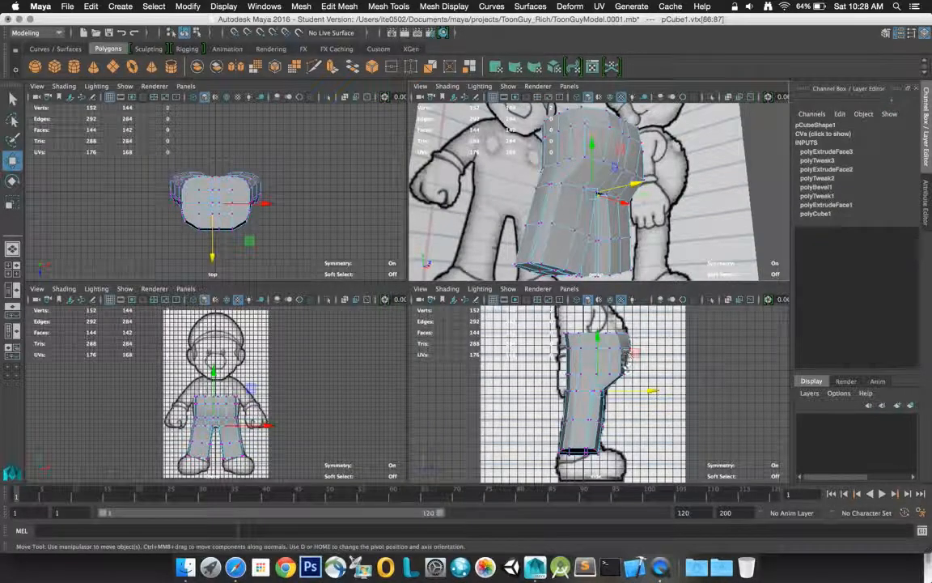
click(634, 411)
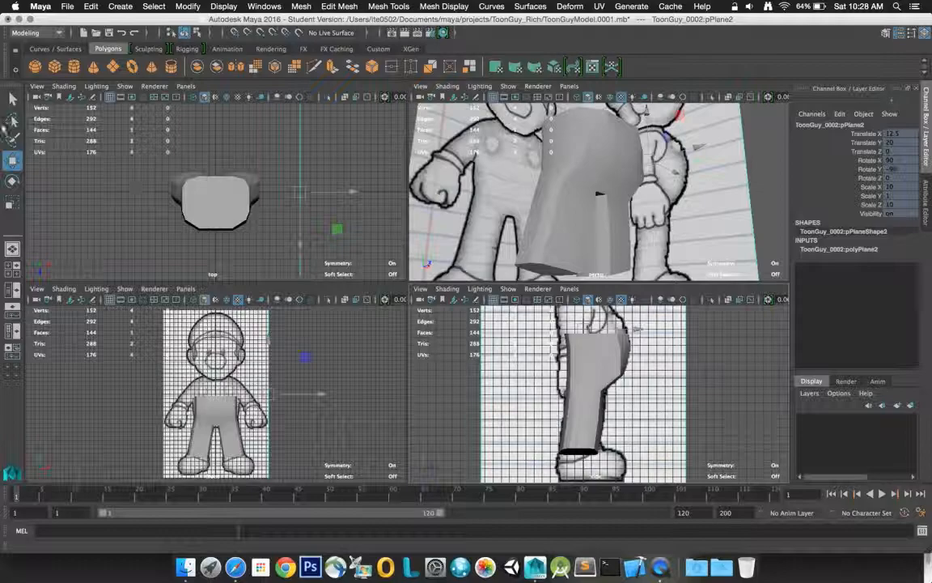
click(11, 98)
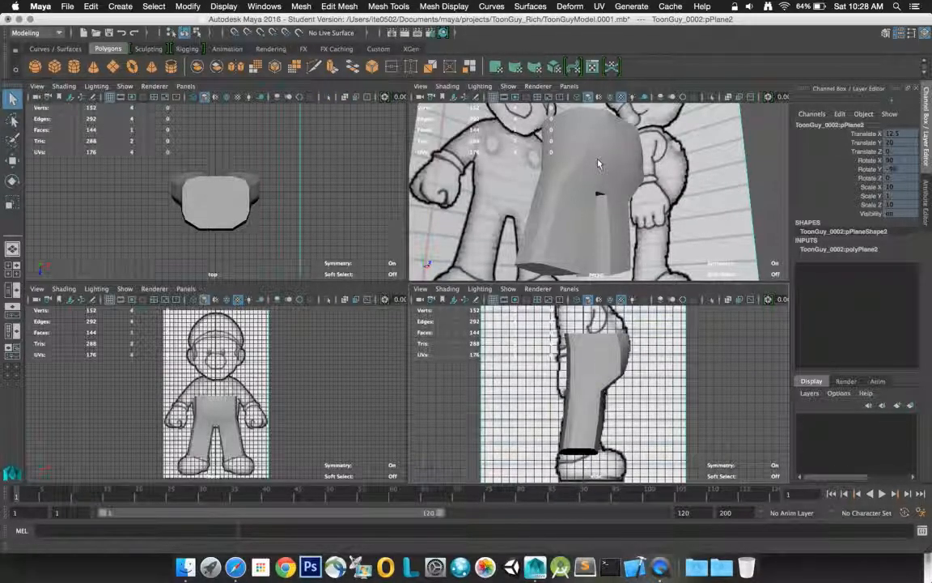
click(616, 380)
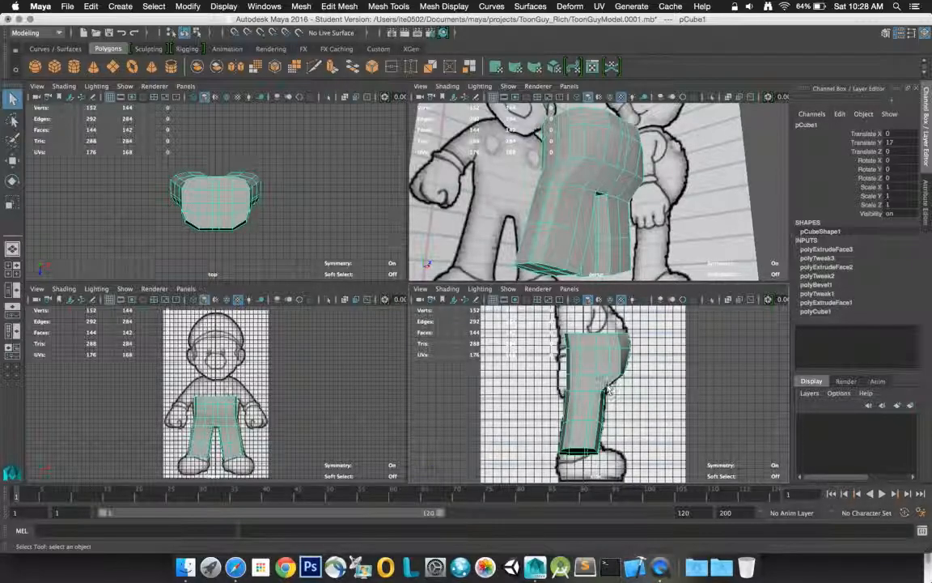
click(555, 147)
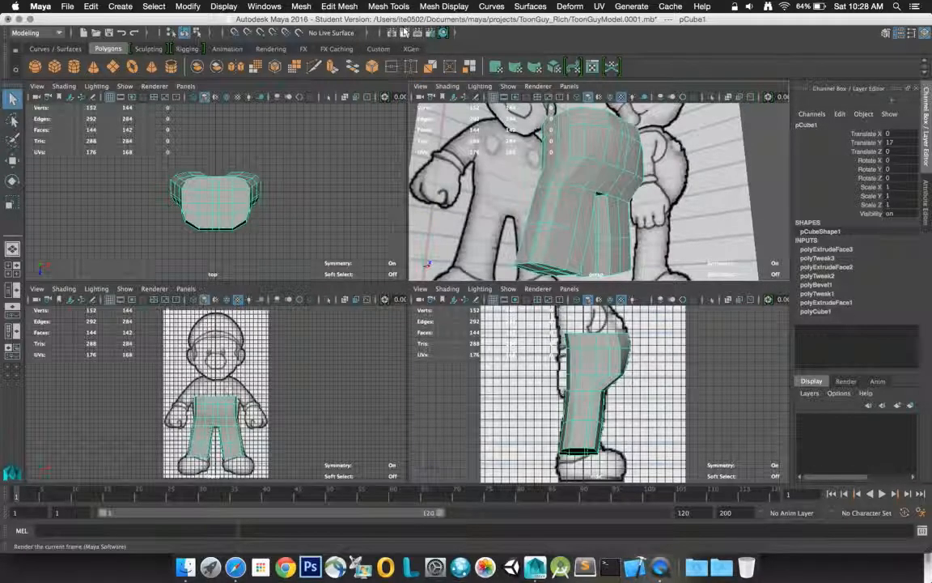
Render the current frame of the perspective view to check the pants from behind, and close the render
click(404, 35)
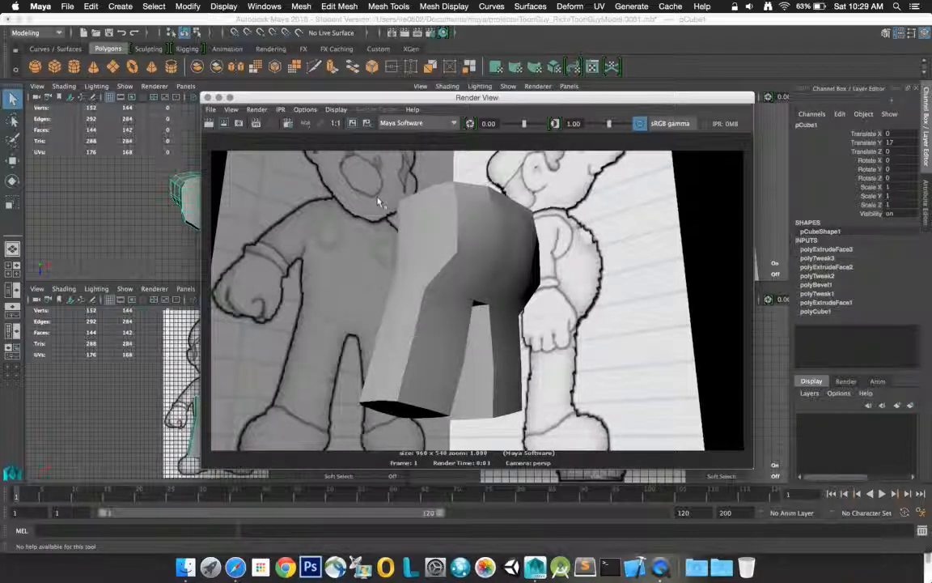
click(207, 97)
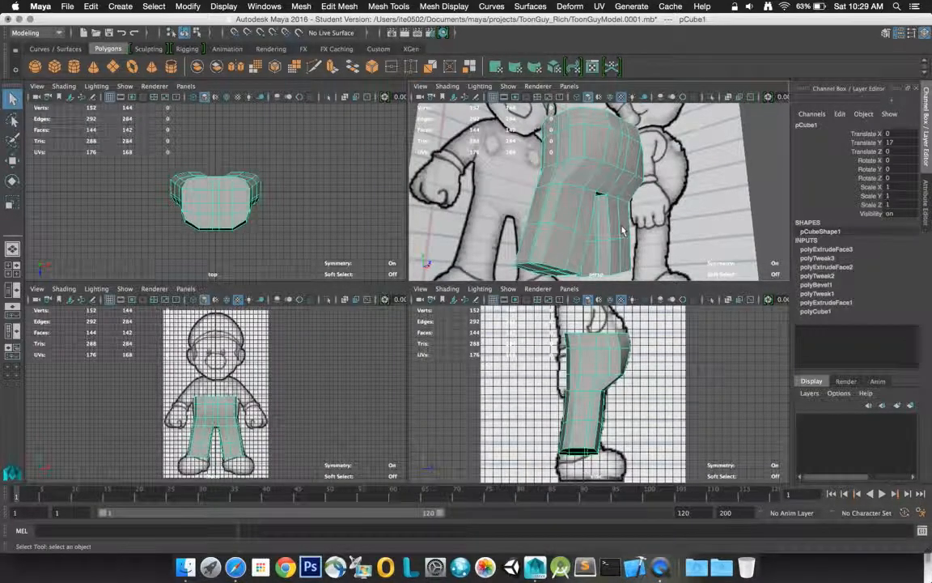
Switch the pants to edge selection, select the mirrored edges where the seat meets the legs and nudge them slightly along the Z axis
right_drag(598, 159, 599, 128)
click(580, 160)
click(580, 161)
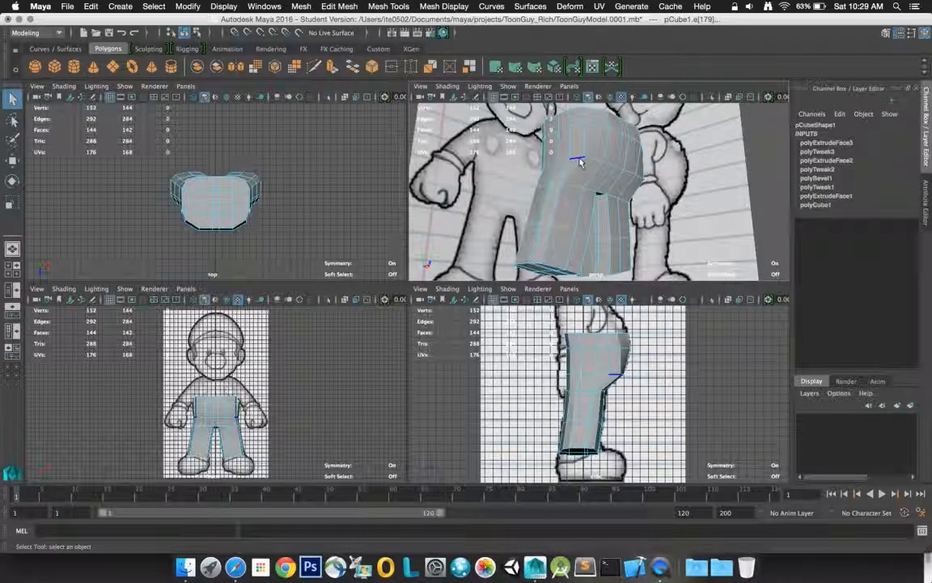
click(580, 161)
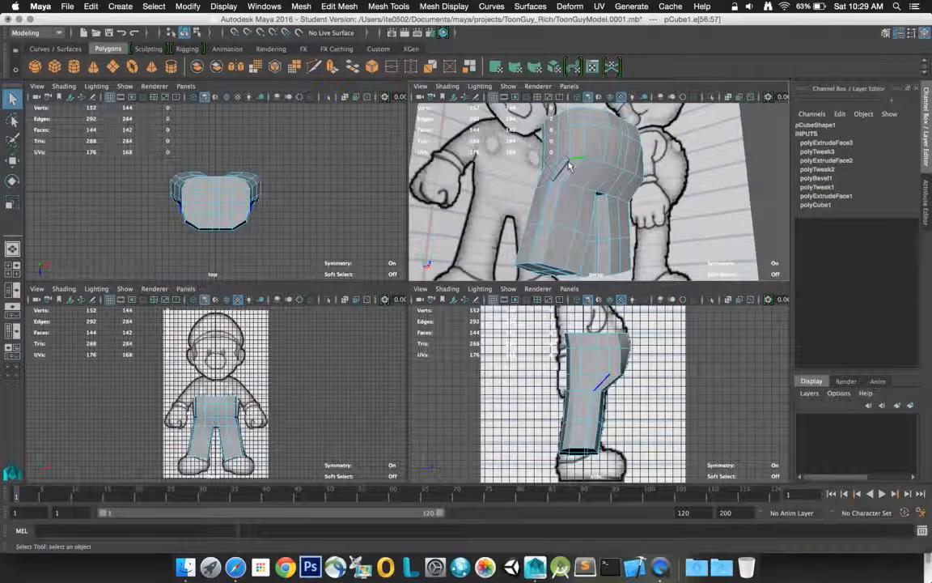
click(12, 161)
drag(615, 147, 612, 147)
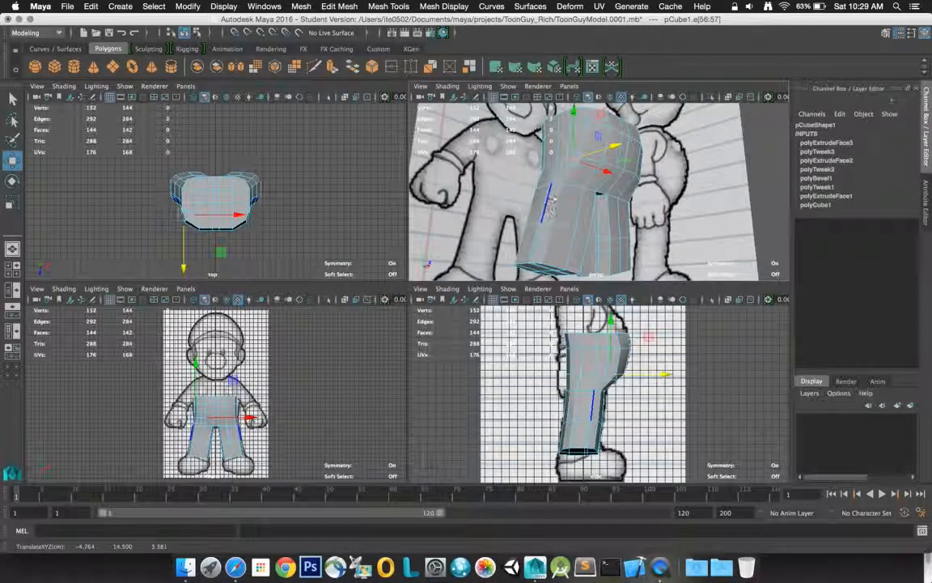
Clear the edge selection with the Select tool and select the whole pants mesh in object mode
key(space)
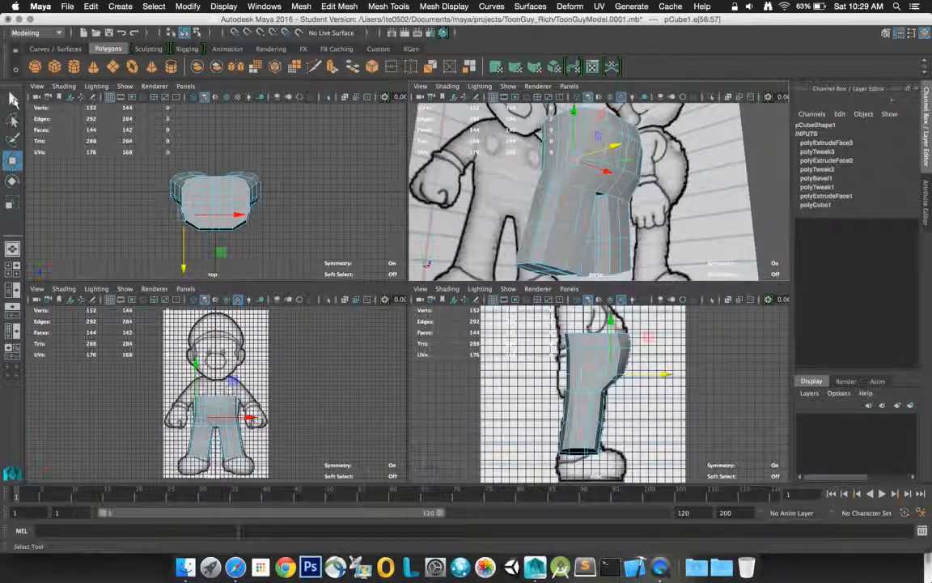
key(q)
click(722, 156)
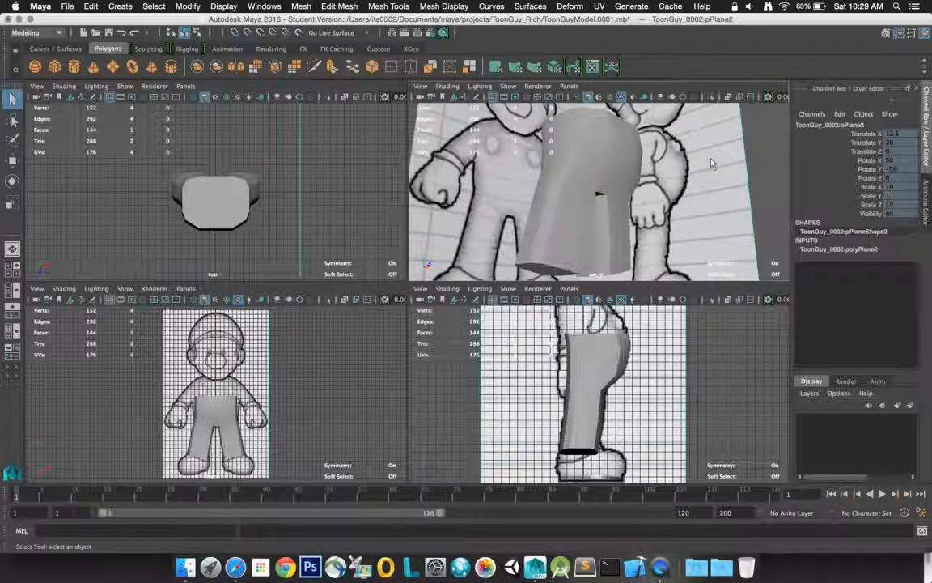
click(619, 167)
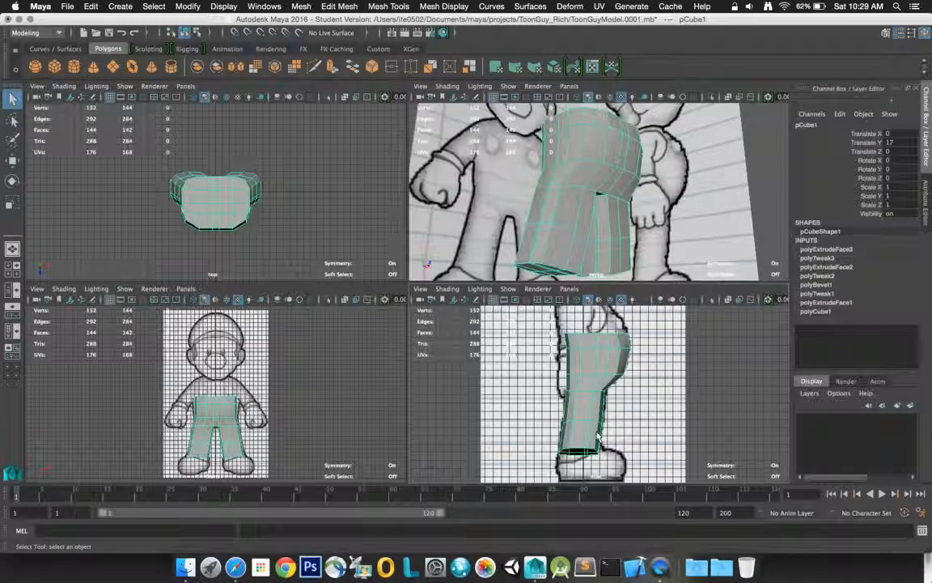
Switch the pants to edge selection, pick the edges at the back of the leg hem and frame them in the perspective view
right_click(593, 229)
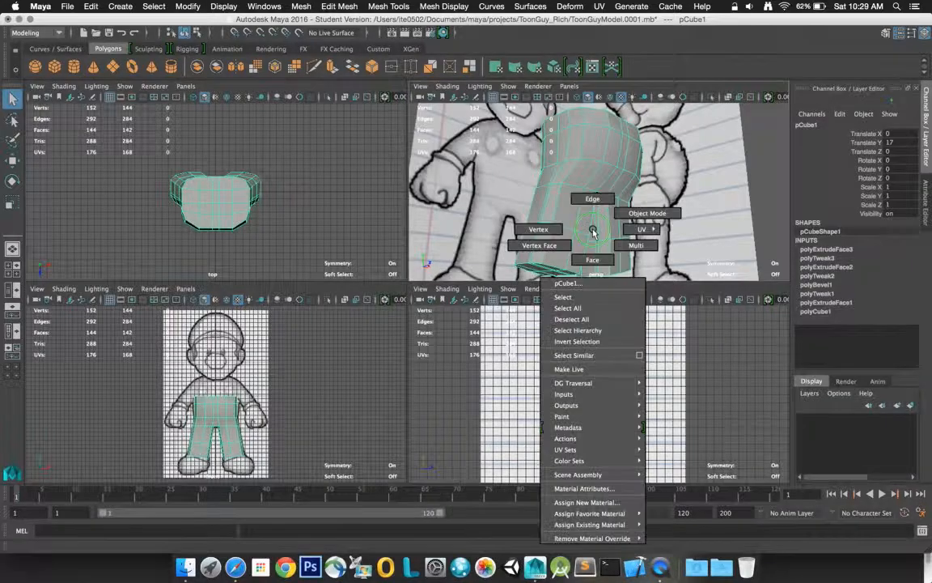
right_drag(594, 227, 594, 202)
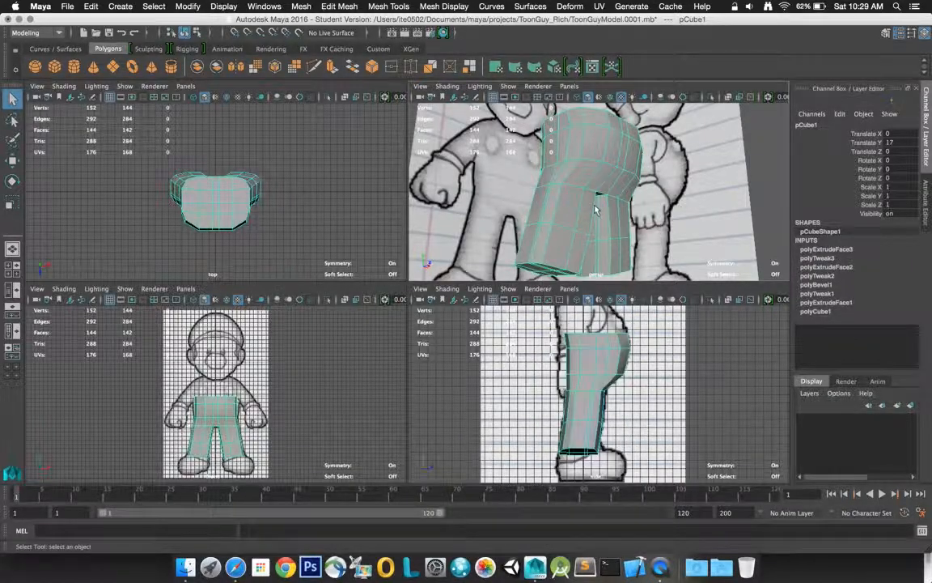
click(580, 273)
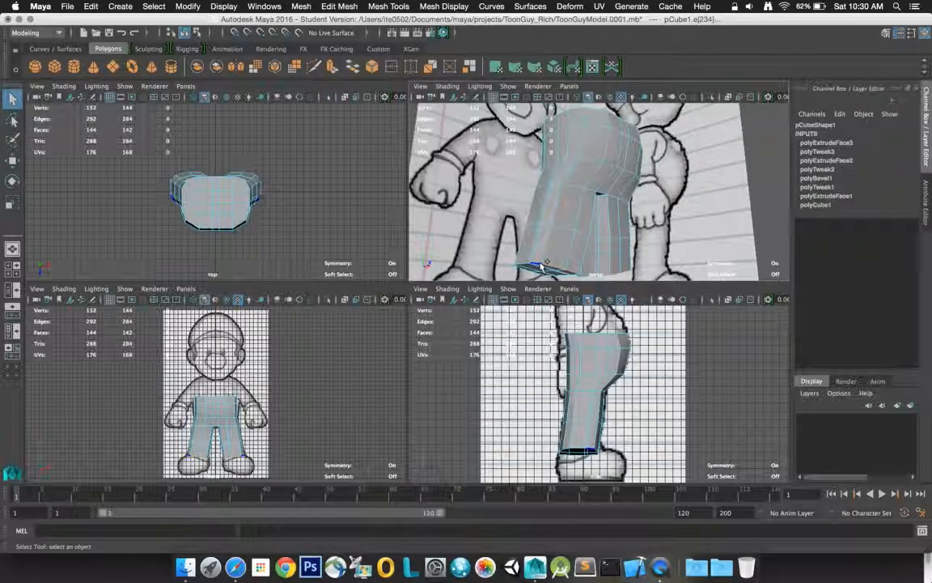
shift+click(594, 252)
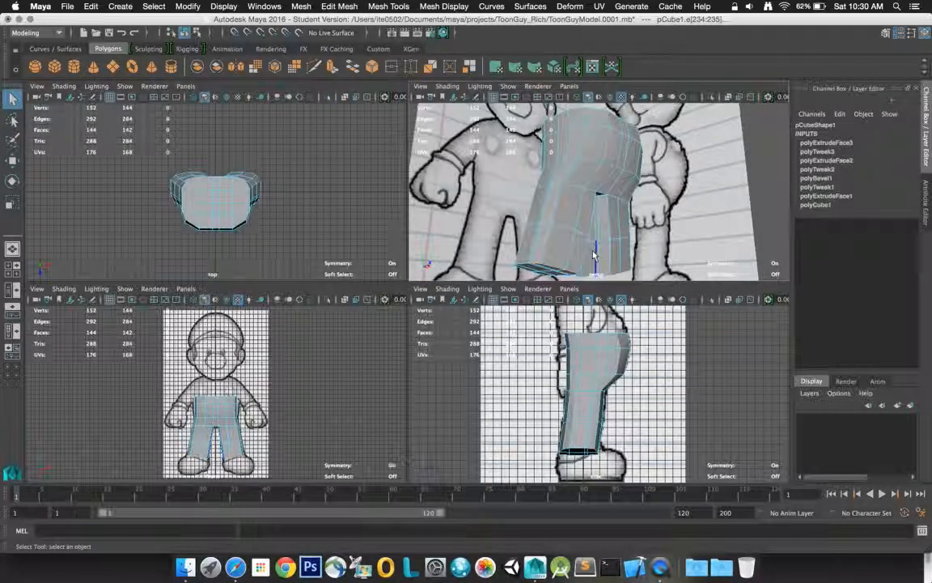
key(f)
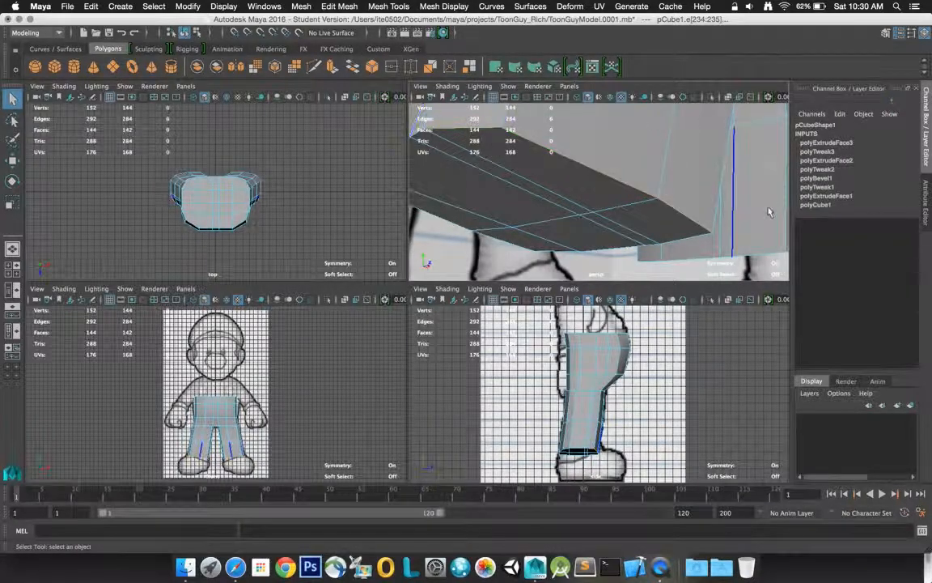
alt+drag(676, 199, 639, 162)
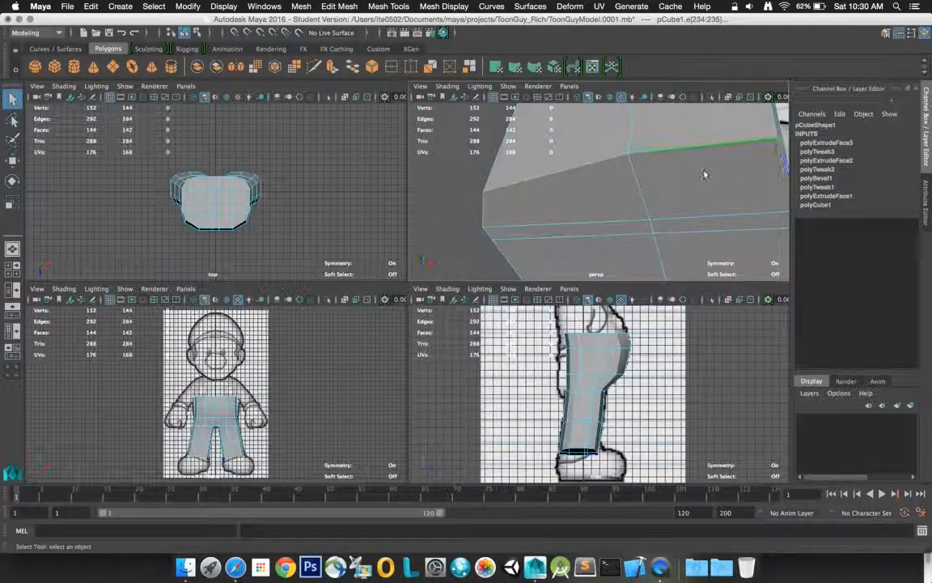
click(592, 256)
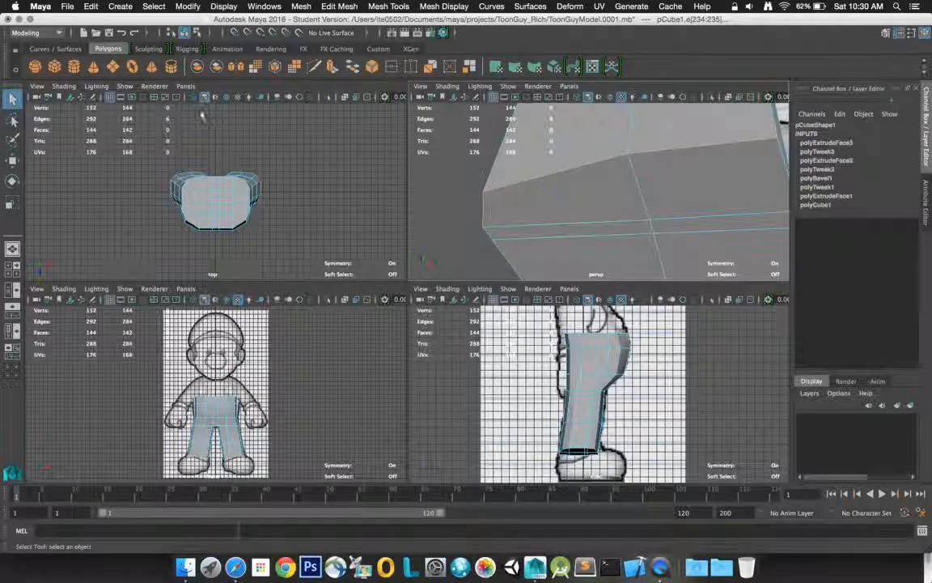
Reselect the pants mesh, switch it back to edge selection and select the rear edges of the leg hems
click(669, 346)
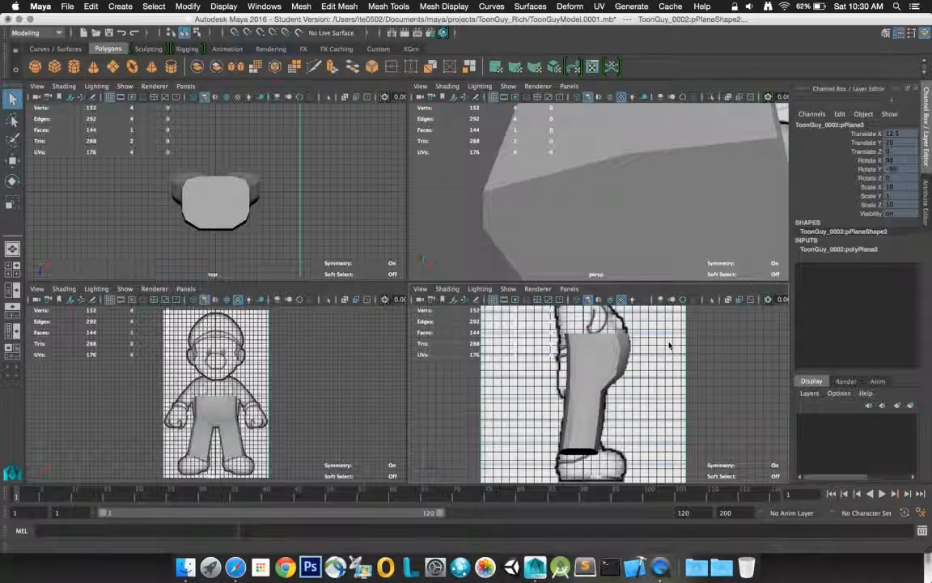
click(546, 148)
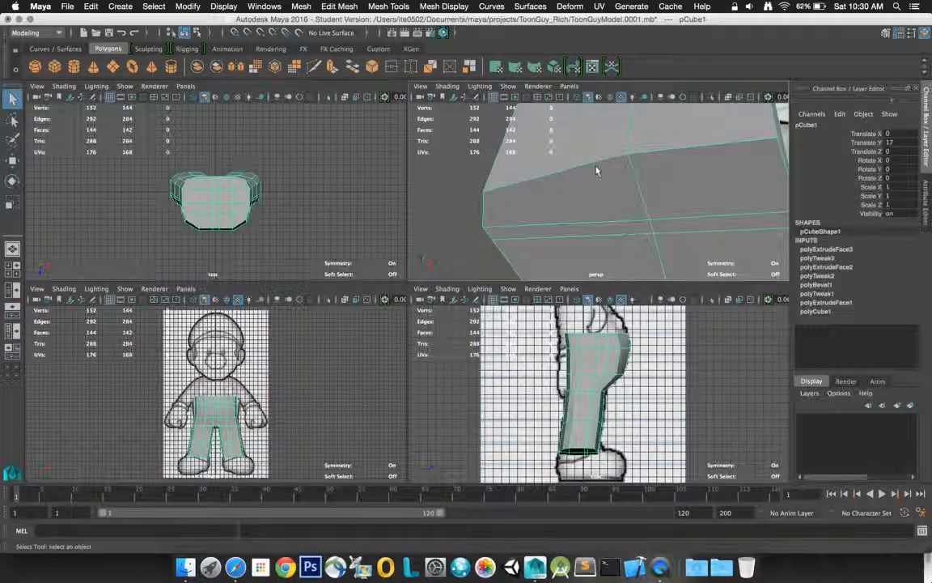
right_drag(535, 186, 535, 154)
click(526, 181)
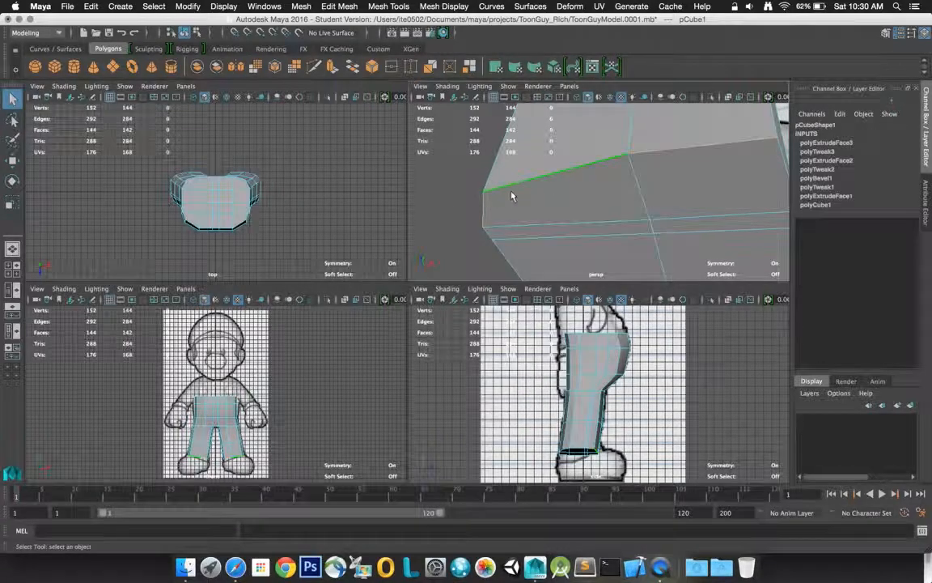
click(708, 156)
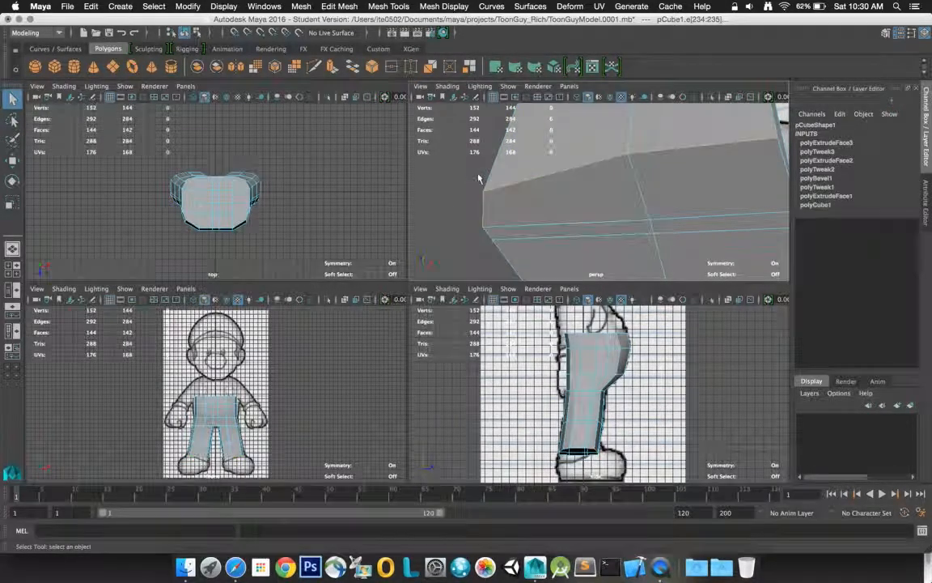
Try nudging the selected hem edges along Z and Y in the side view, and undo the last moves
click(11, 159)
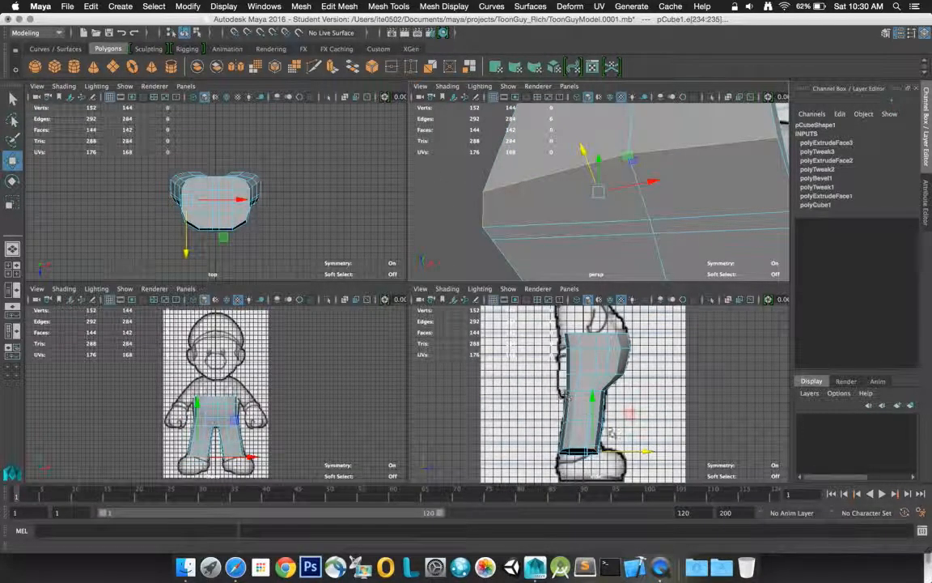
mouse_move(640, 452)
mouse_down()
mouse_move(631, 458)
mouse_move(639, 454)
mouse_up()
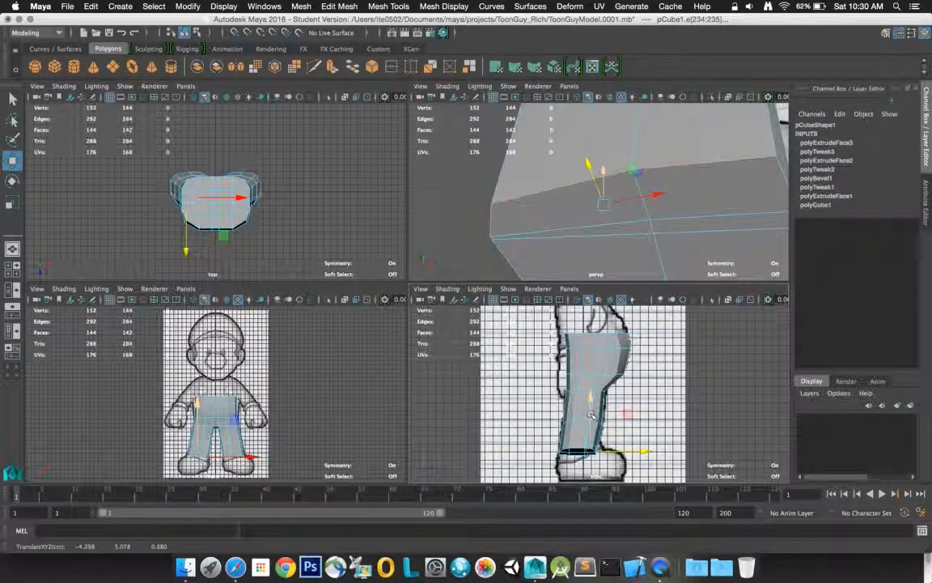
drag(591, 415, 594, 417)
key(ctrl+z)
key(ctrl+z)
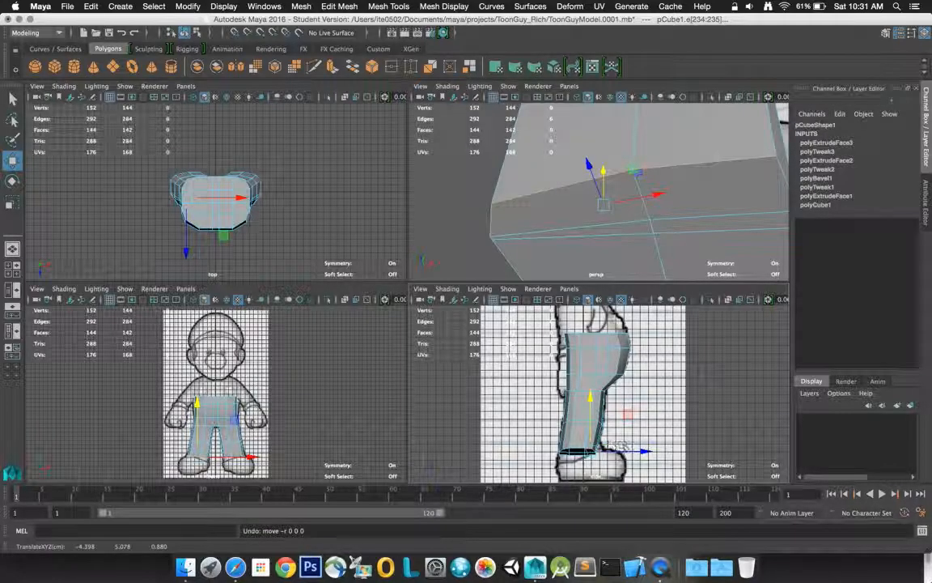
Move the selected hem edges backward to about Z 1.83 and raise them to about Y 5.69 above the heel
drag(633, 451, 641, 448)
click(598, 414)
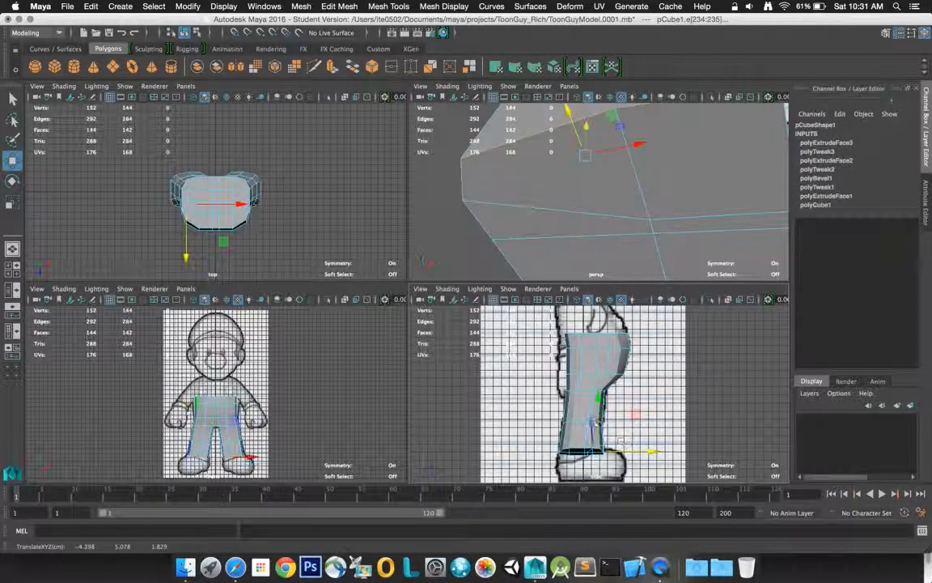
drag(598, 414, 600, 412)
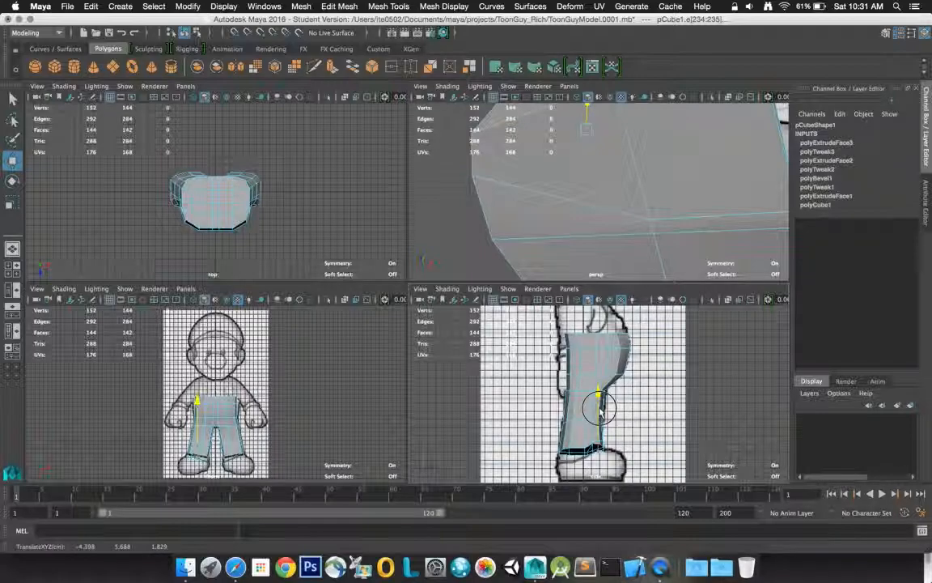
click(595, 448)
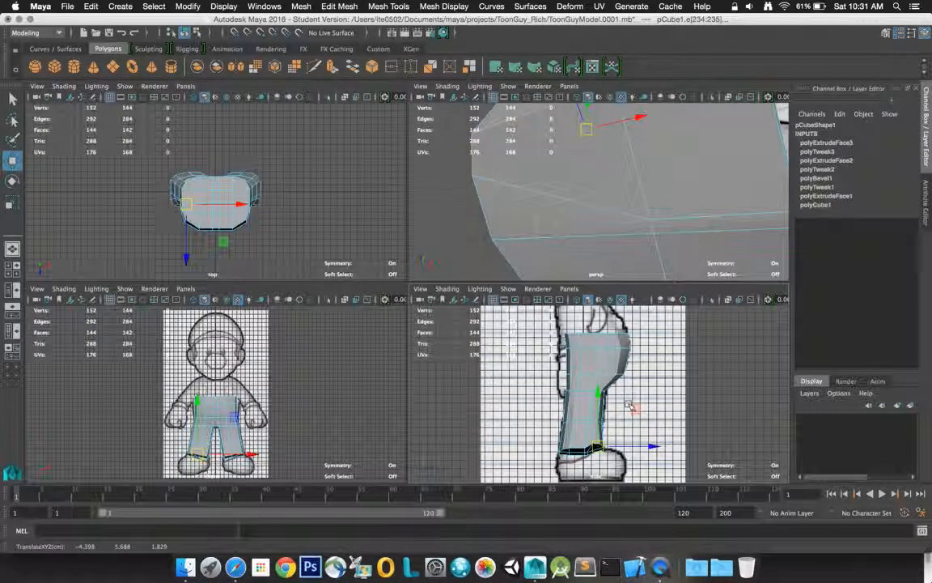
Frame the leg hem in the side view and switch the pants to vertex selection
key(f)
scroll(630, 405, down, 4)
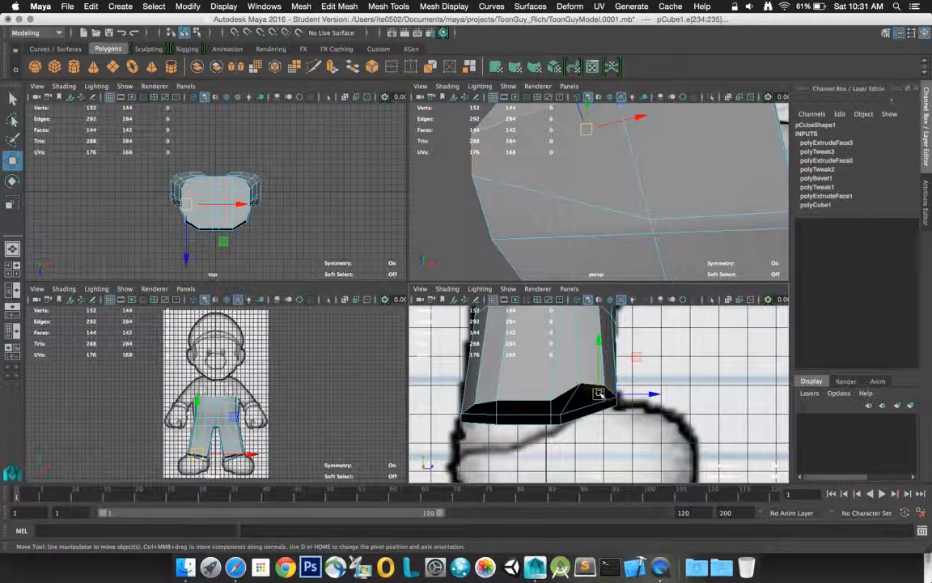
drag(593, 390, 617, 404)
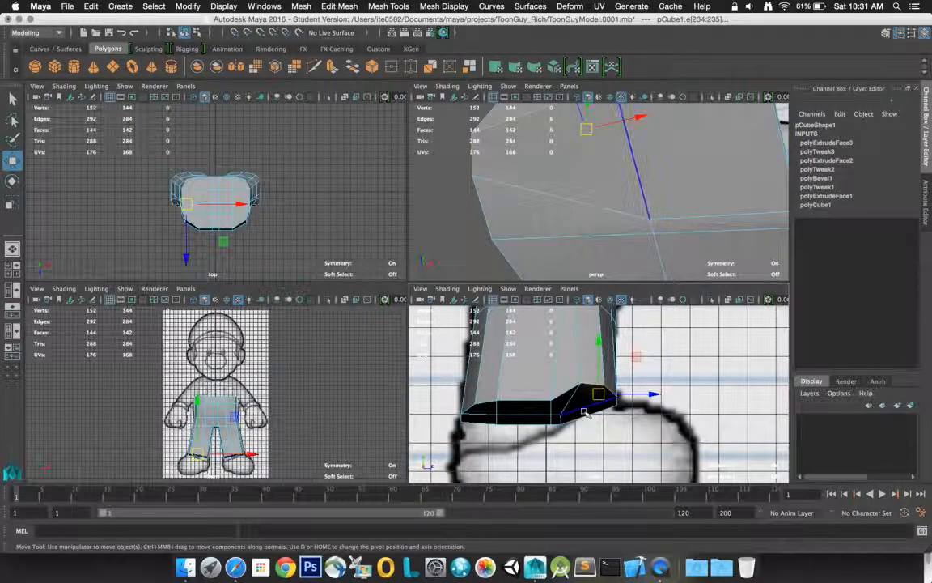
key(q)
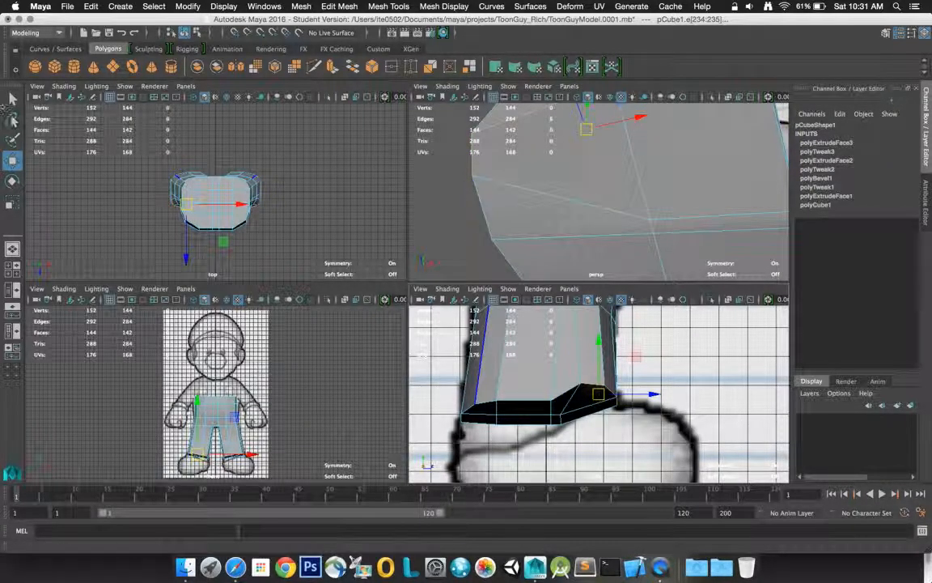
right_drag(582, 262, 530, 264)
Select the raised outer hem vertex and lower it along Y to flatten the bump in the side view
click(579, 384)
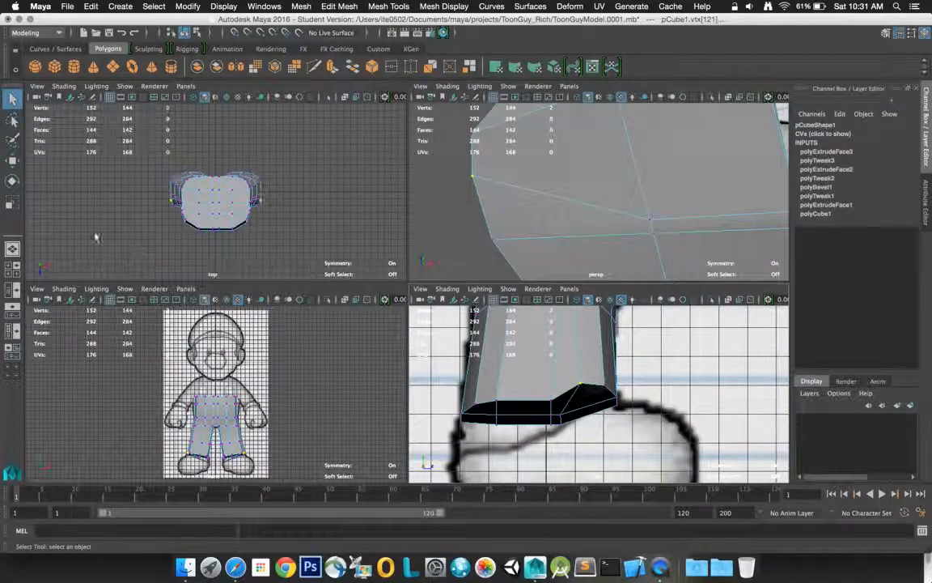
click(12, 160)
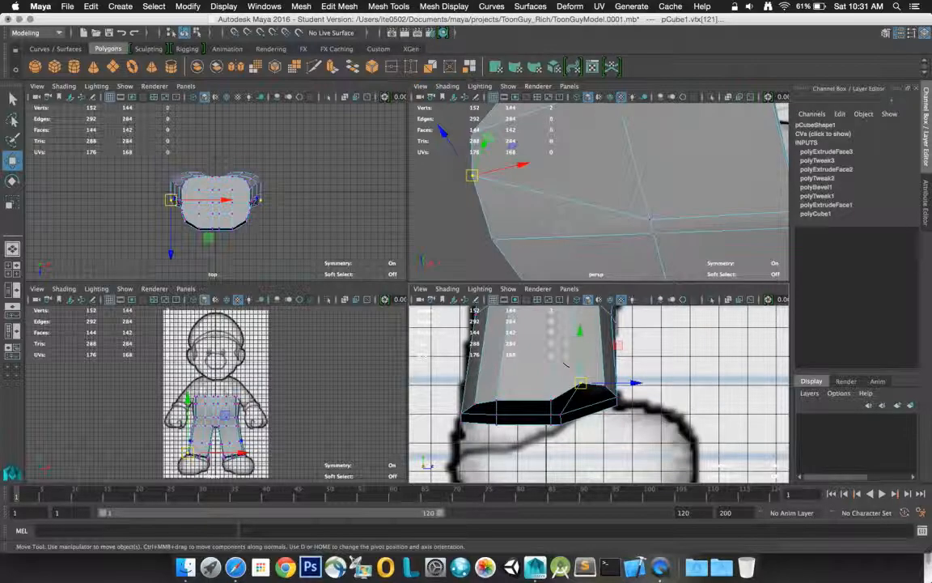
click(577, 353)
click(583, 385)
drag(583, 350, 582, 361)
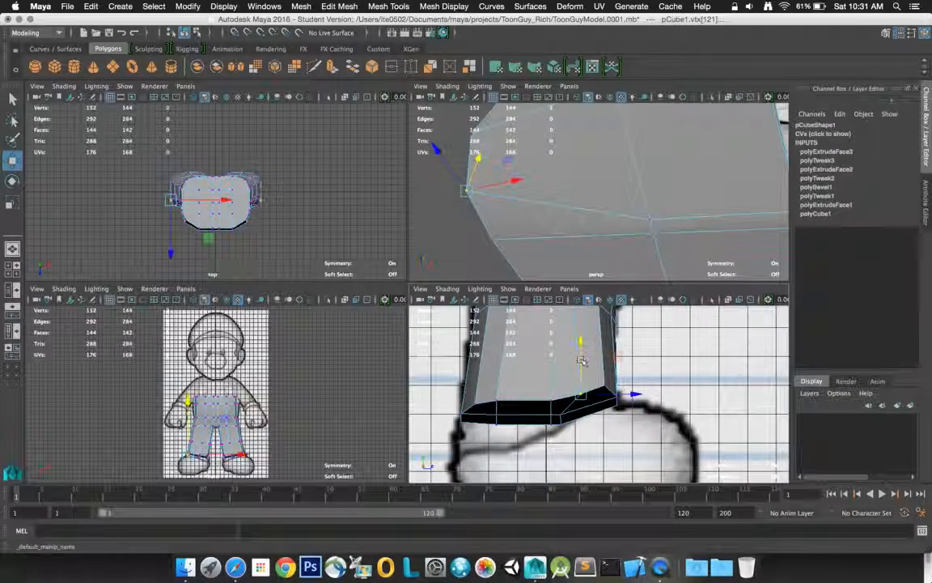
Lower the outer hem vertex nearest the heel, and lower its neighbouring vertex further to about Y 5.54
click(605, 385)
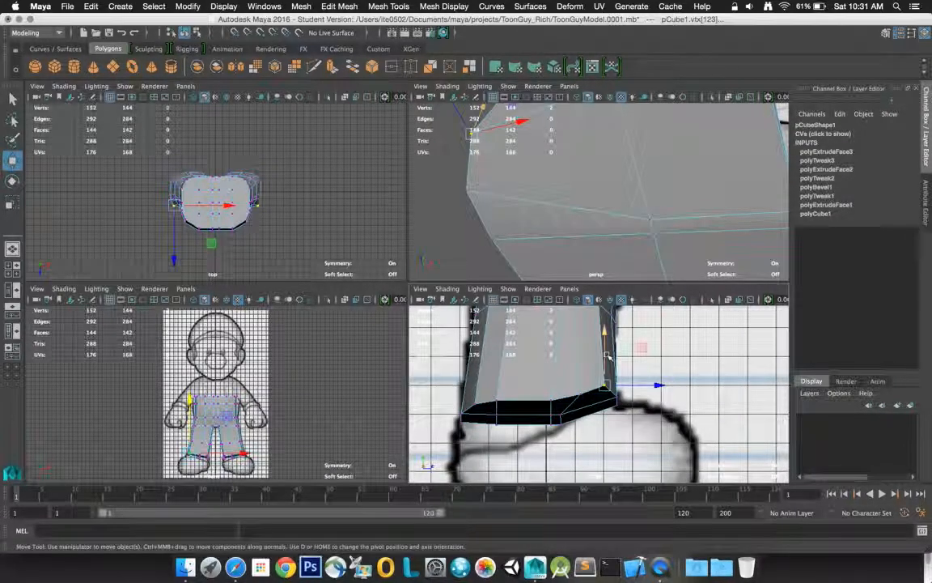
drag(606, 348, 605, 357)
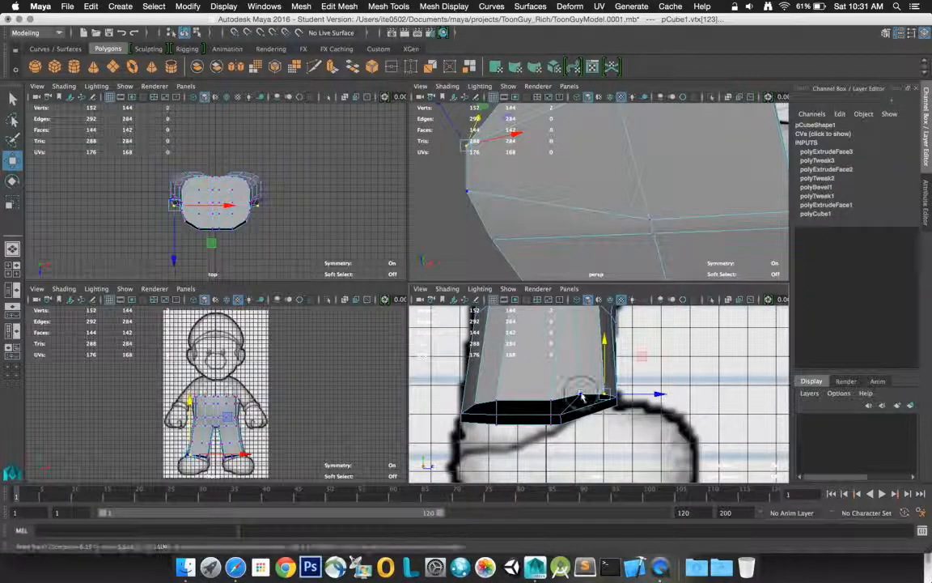
click(581, 382)
drag(581, 366, 581, 373)
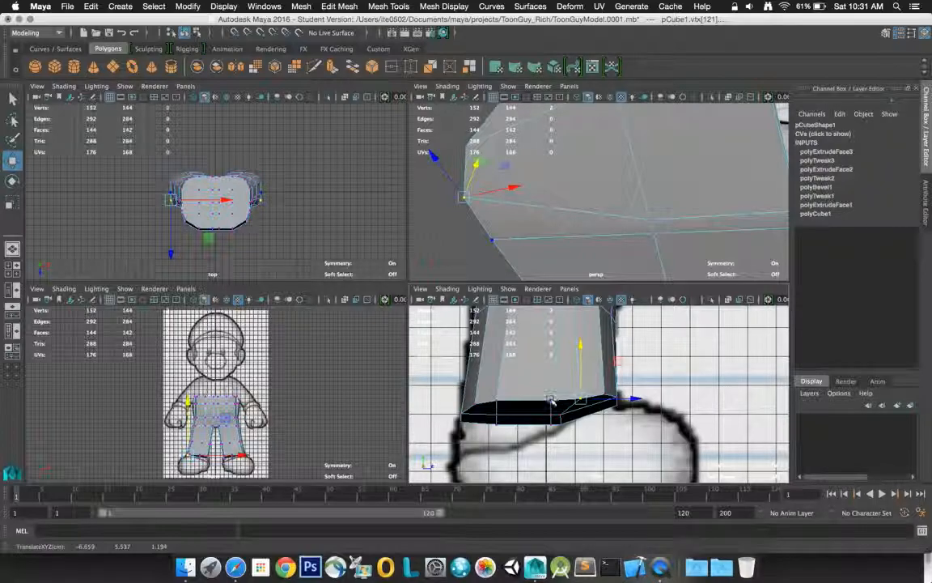
Shift the inner hem vertex forward along Z, and move the rearmost hem vertices down to about Y 4.05 and back to about Z -2.79
click(560, 416)
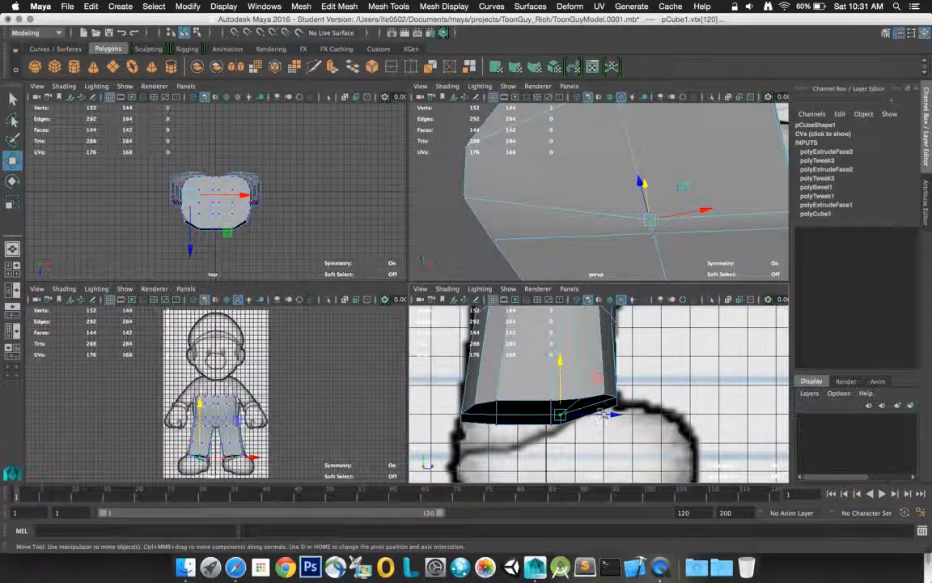
mouse_move(613, 414)
mouse_down()
mouse_move(604, 416)
mouse_move(612, 414)
mouse_up()
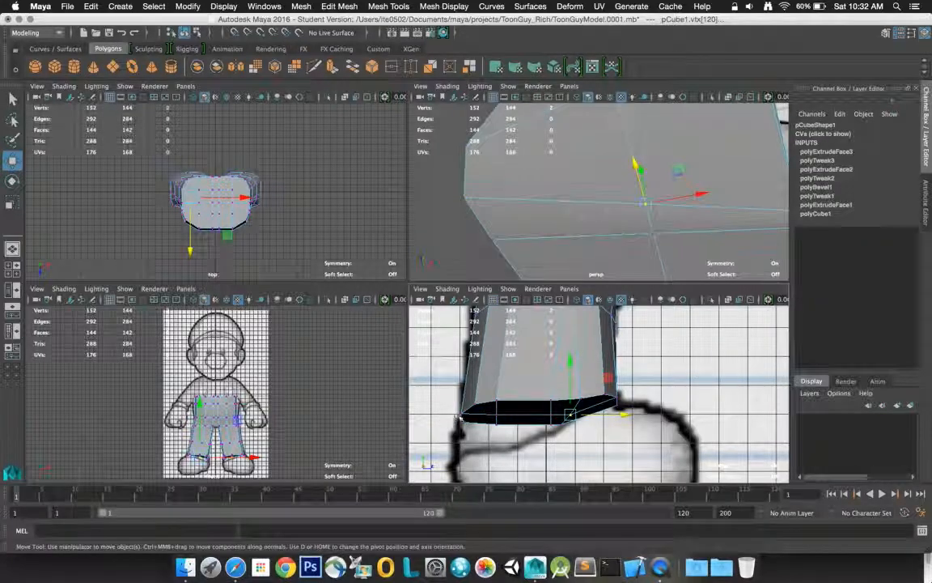
click(465, 414)
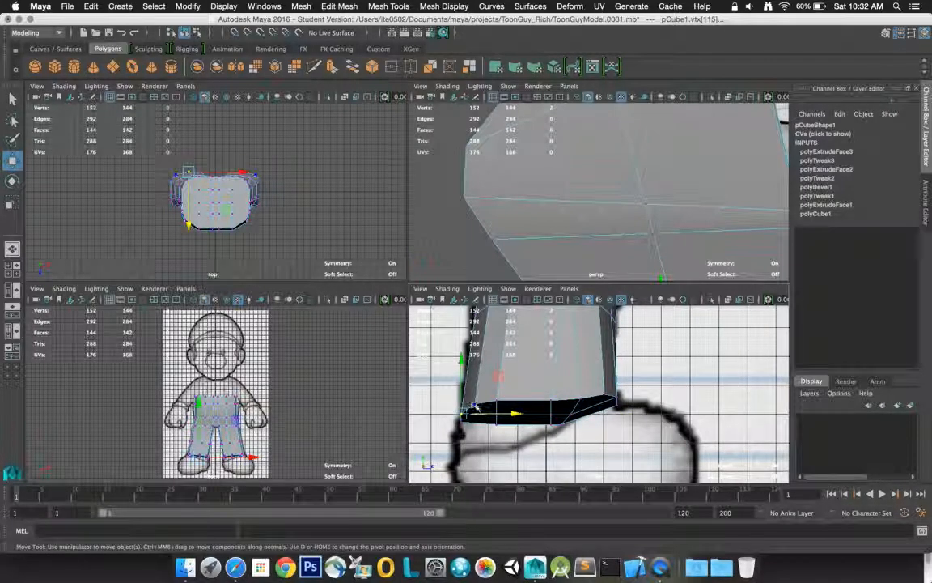
drag(476, 407, 459, 422)
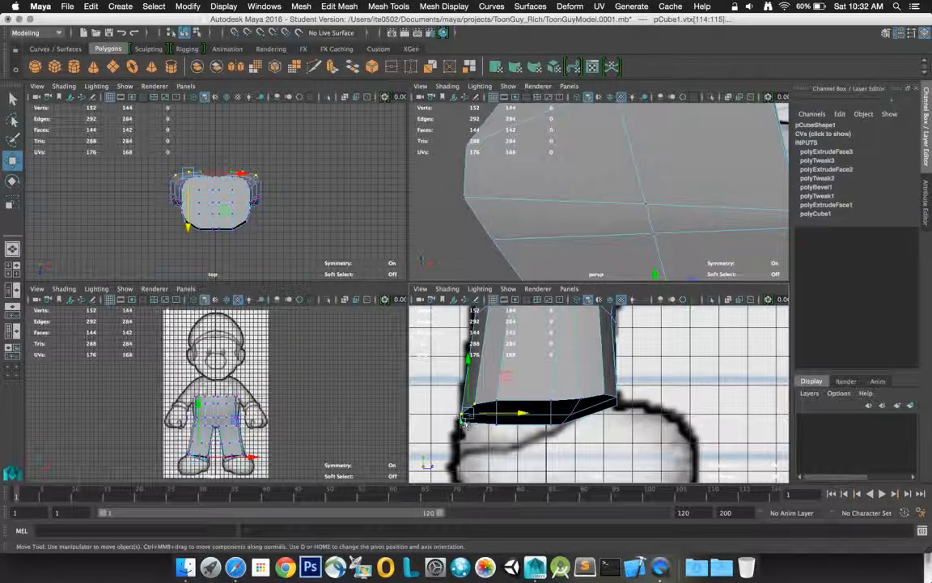
drag(468, 388, 454, 414)
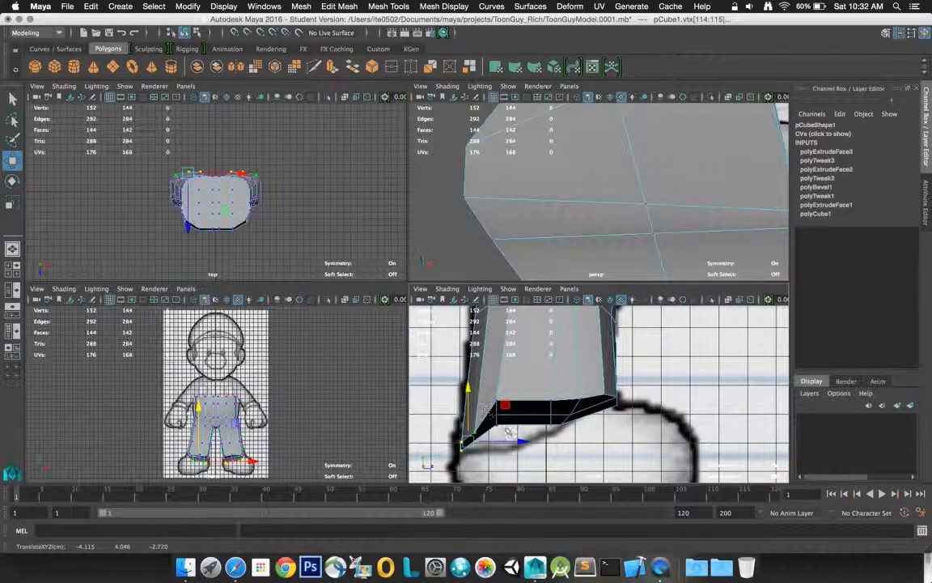
drag(518, 441, 517, 443)
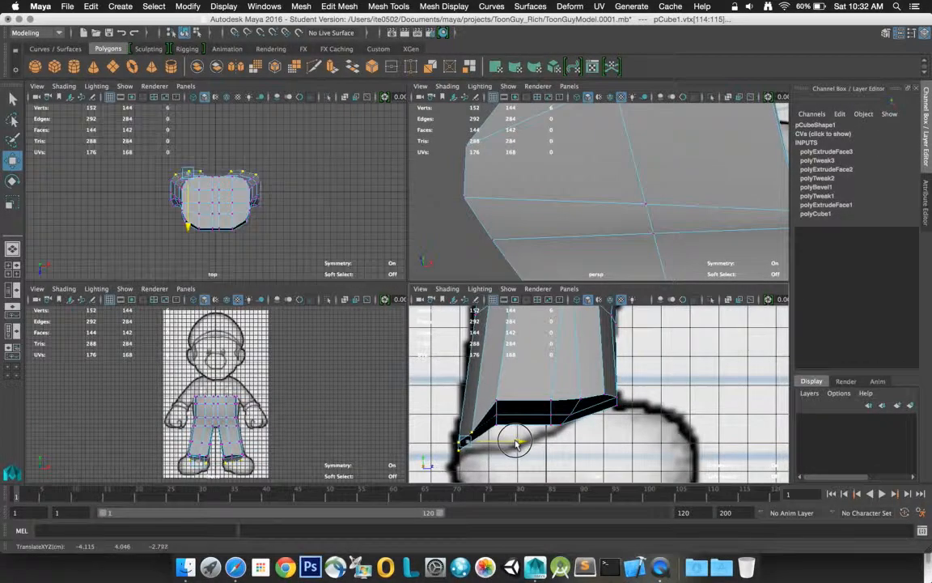
click(501, 404)
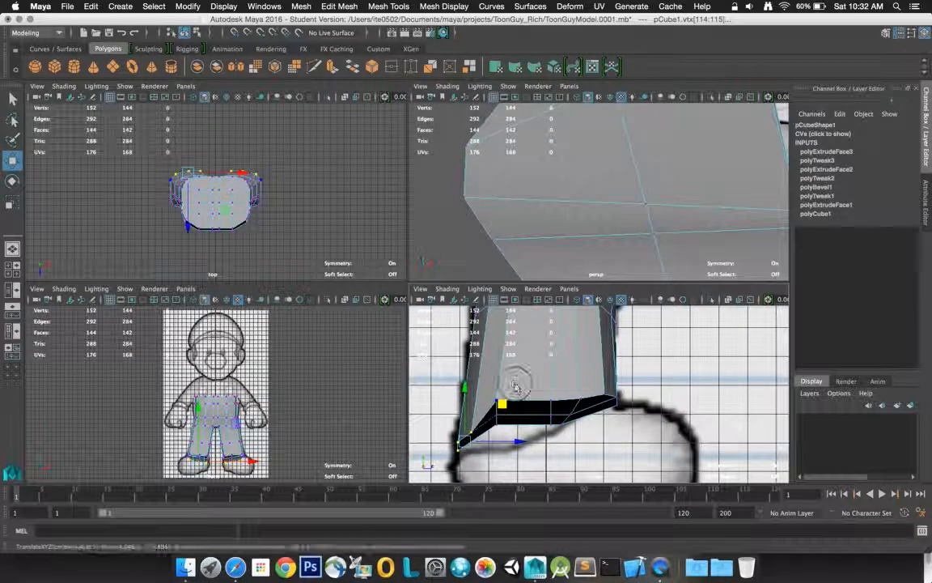
Select the second column of hem vertices from the back and lower it along Y to about 4.34
click(533, 362)
shift+click(497, 411)
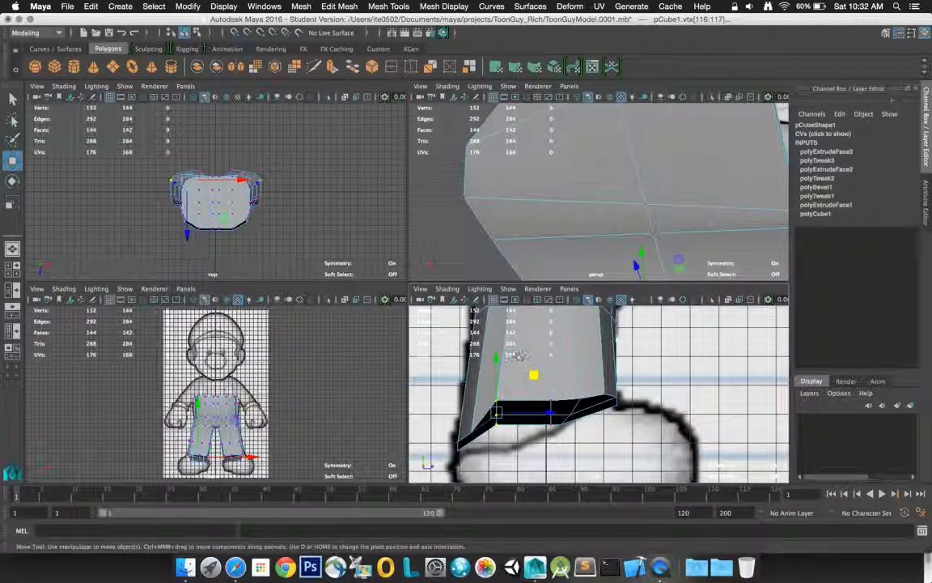
drag(494, 369, 502, 392)
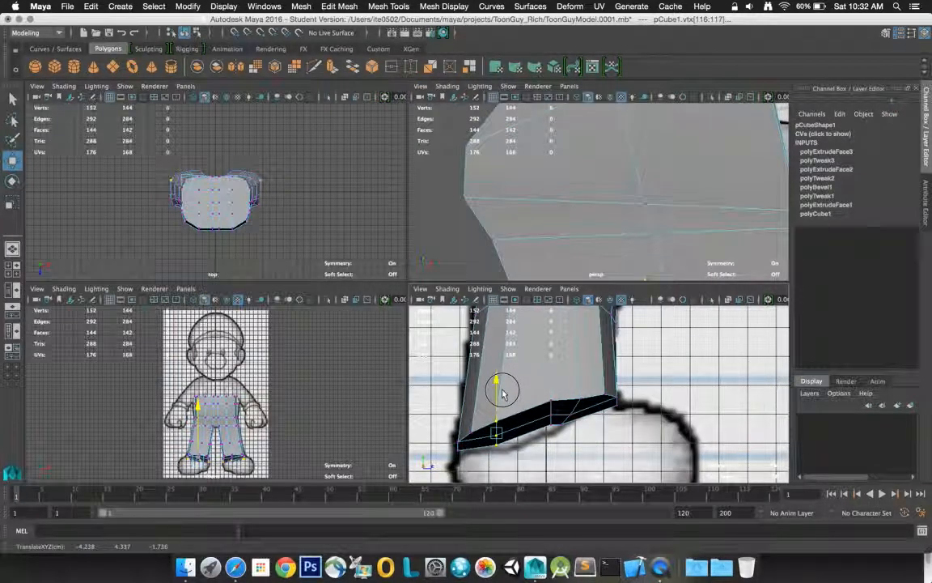
drag(502, 392, 503, 393)
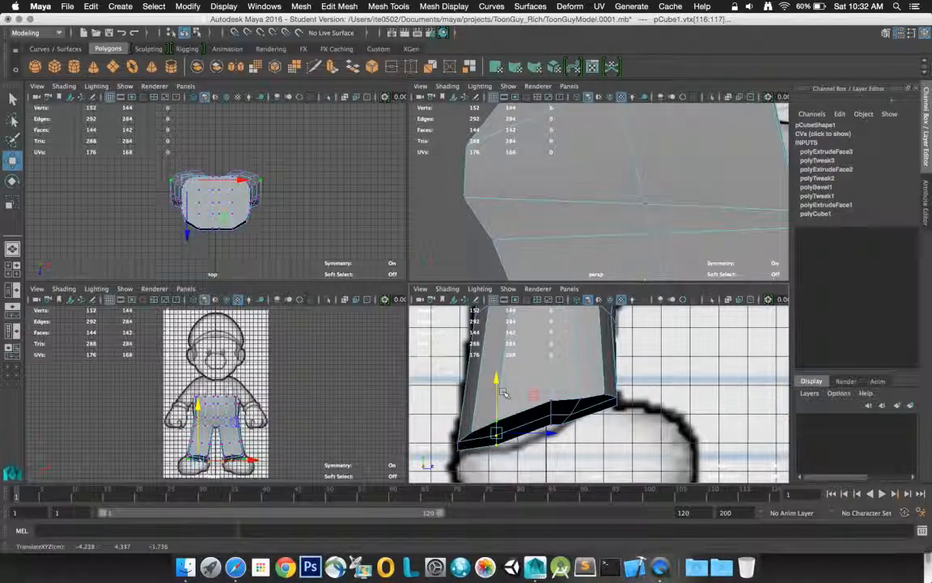
Lower the middle column of hem vertices along Y, and lower the pair just in front of it to about Y 4.99
click(554, 405)
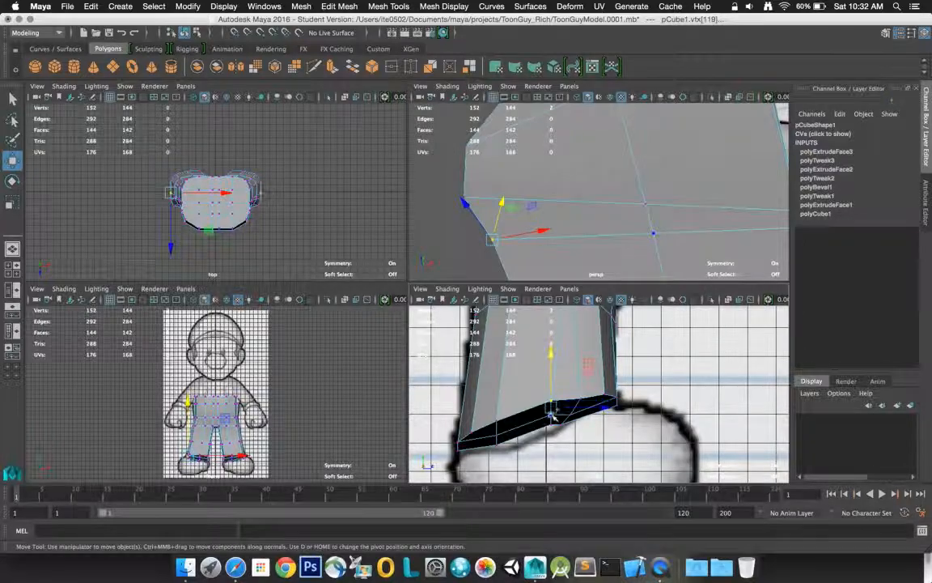
shift+click(552, 414)
shift+click(551, 428)
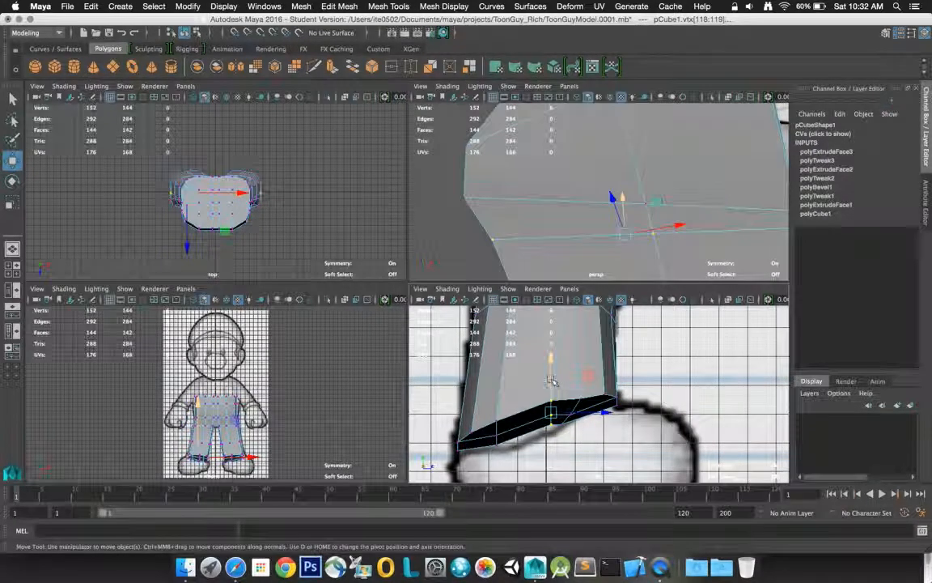
drag(551, 379, 551, 387)
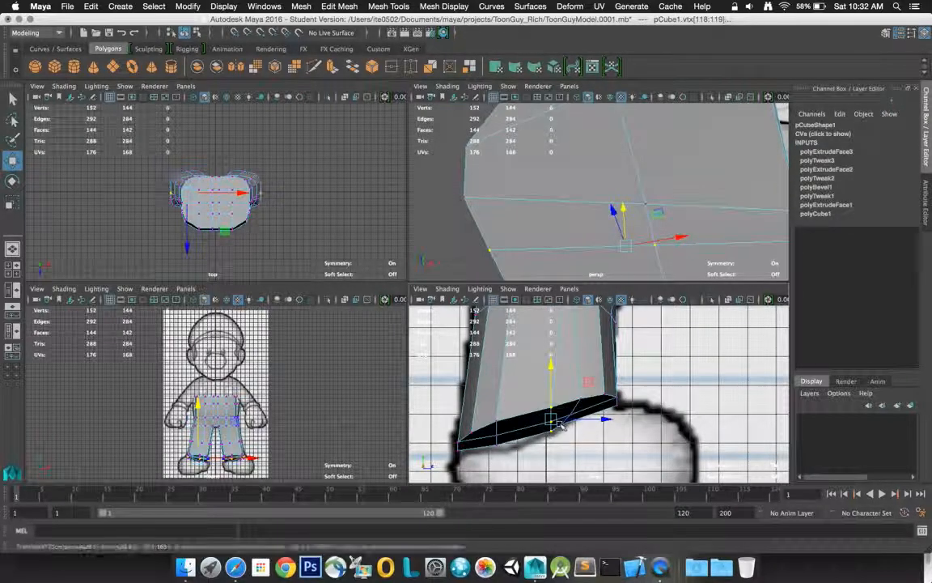
click(561, 422)
click(570, 417)
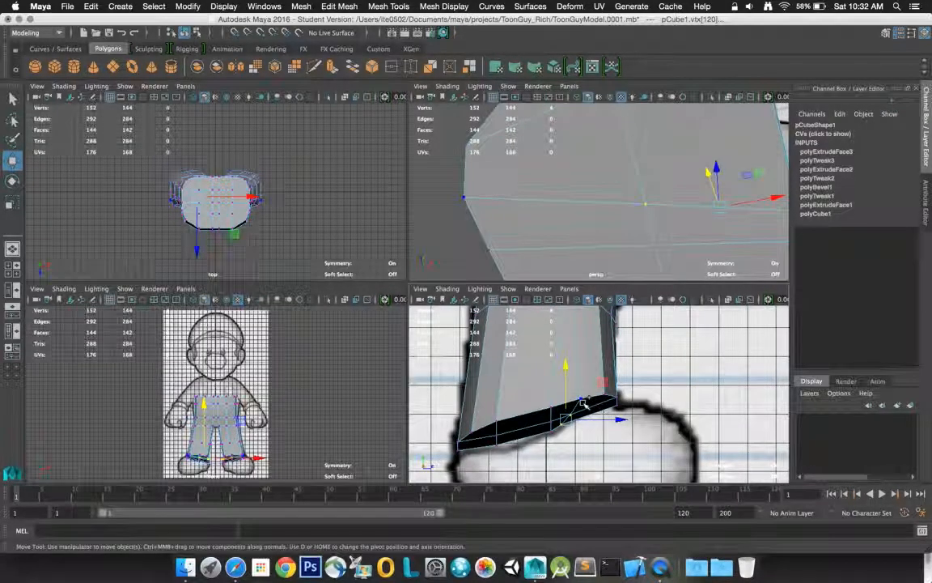
shift+click(582, 402)
drag(572, 376, 572, 379)
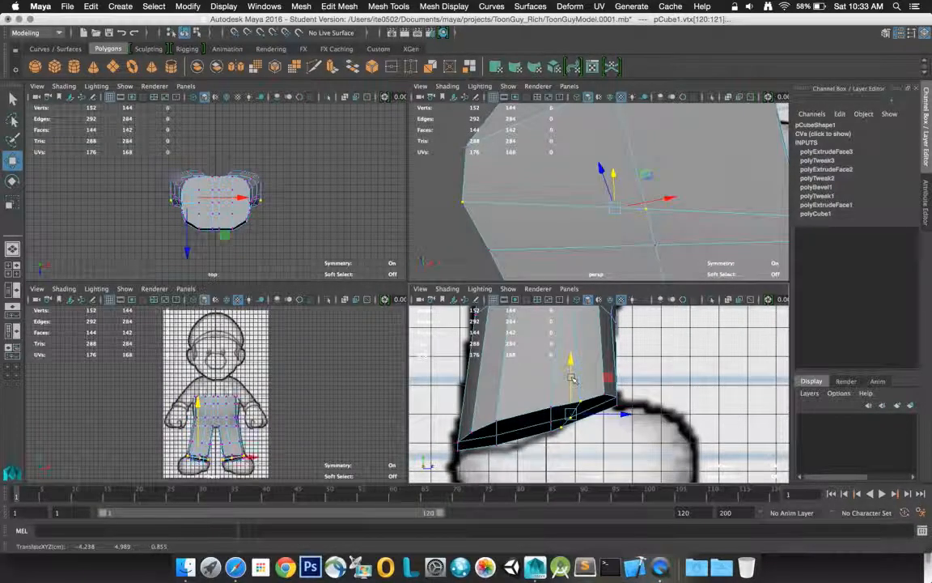
Move the second column's inner hem vertex forward to about Z -1.54, and its outer vertex forward to about Z -1.51 and slightly down
click(496, 439)
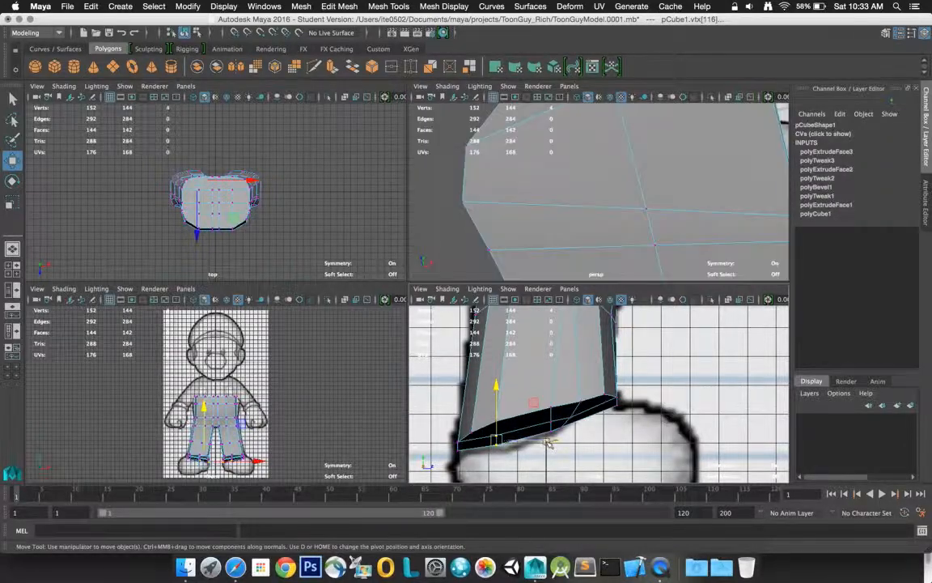
drag(550, 441, 553, 445)
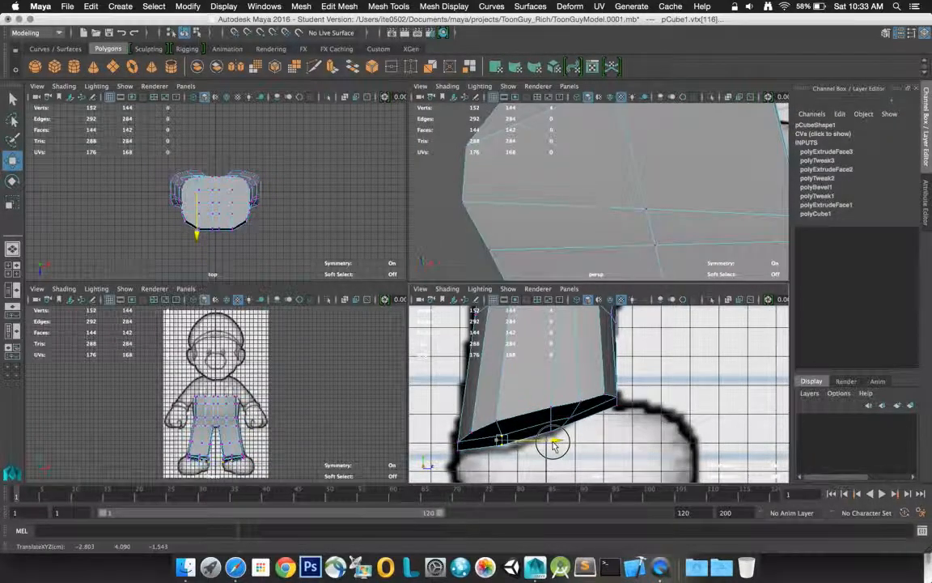
click(497, 422)
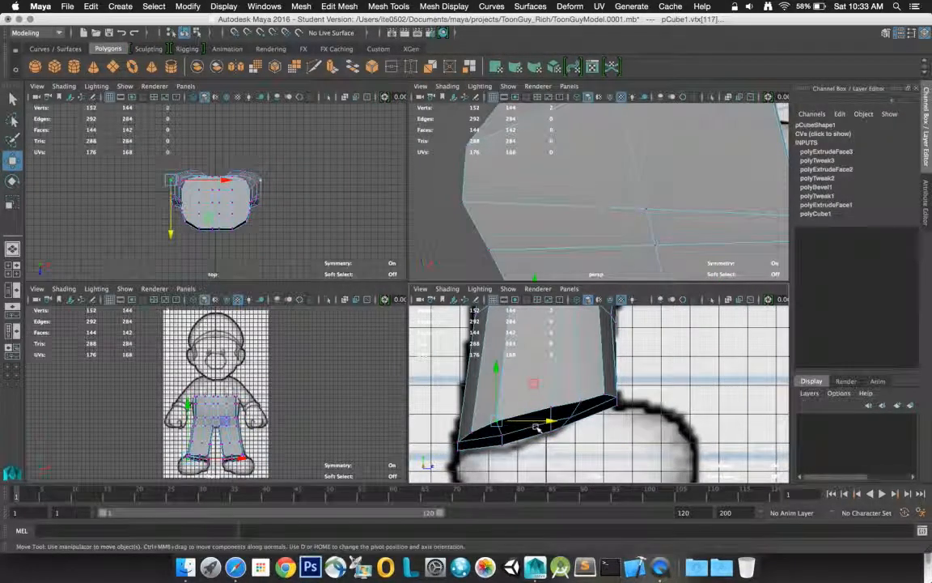
drag(540, 423, 547, 425)
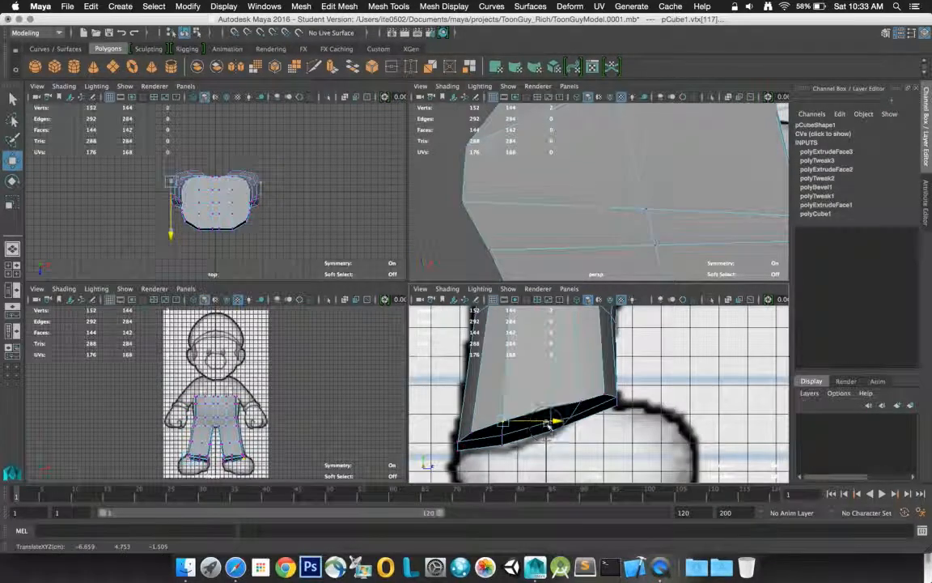
drag(503, 384, 504, 390)
Lower the middle outer hem vertex to about Y 4.98 and the outer vertex in front of it to about Y 5.29
click(550, 407)
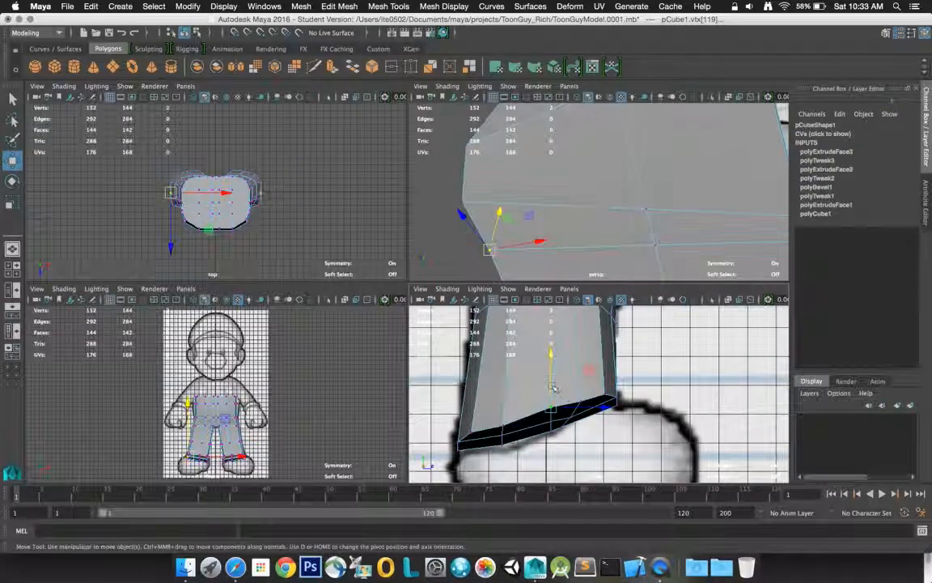
drag(553, 381, 575, 395)
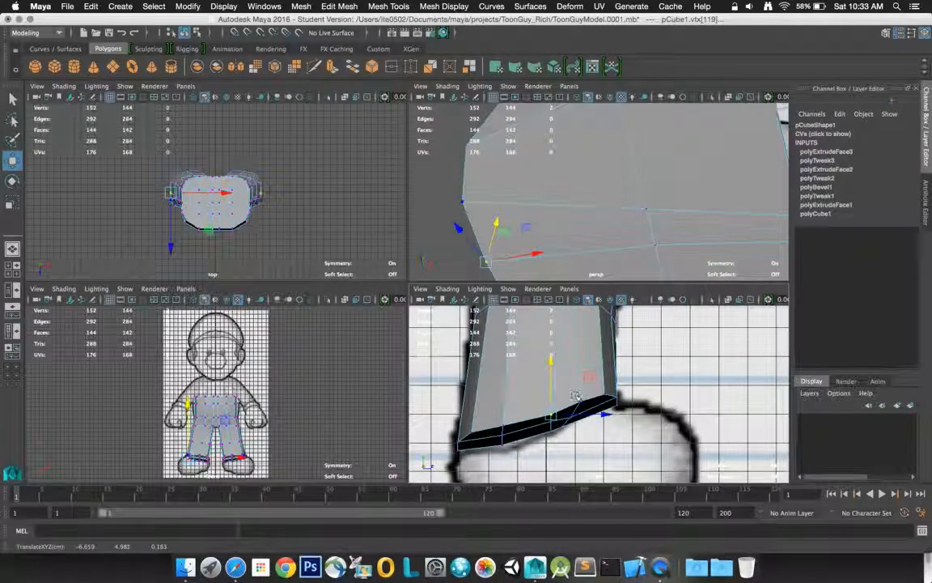
click(580, 398)
drag(581, 374, 567, 435)
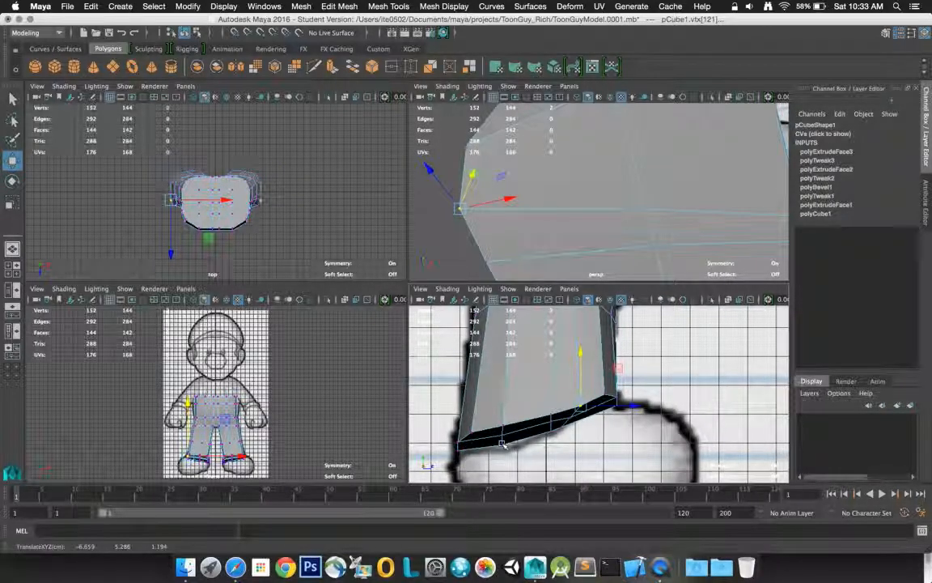
Examine the sloped leg hems and overall pants shape in the perspective view and against the front reference drawing
click(655, 385)
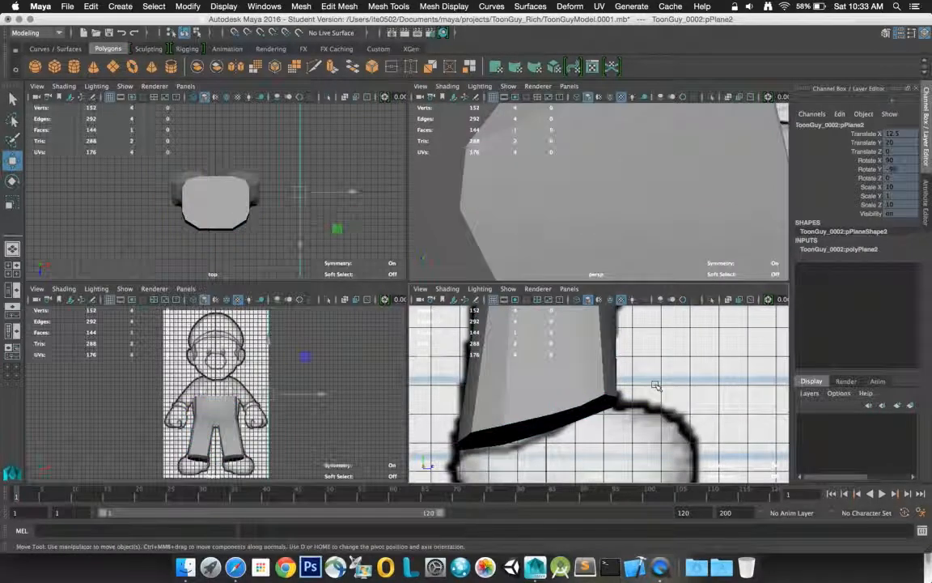
click(654, 215)
alt+drag(591, 226, 499, 252)
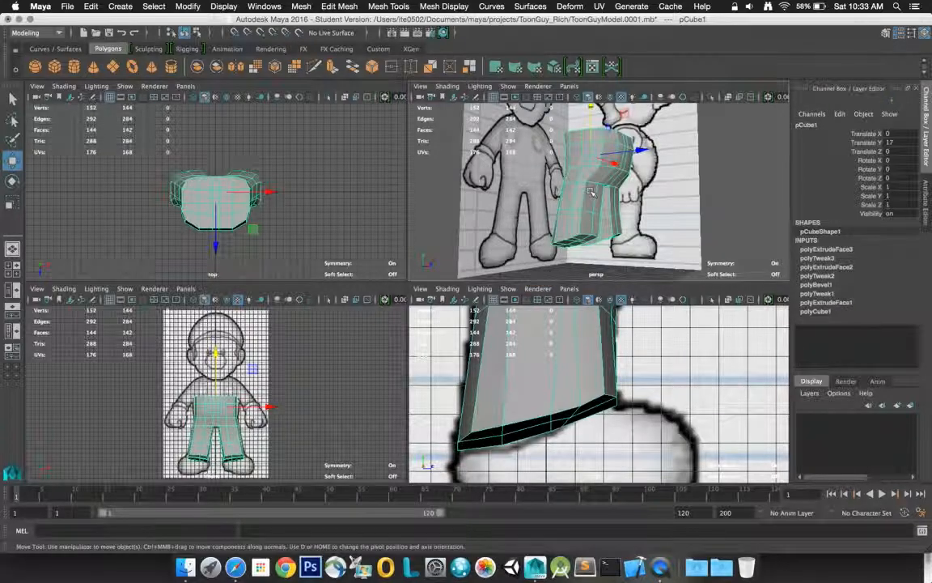
alt+drag(586, 201, 511, 197)
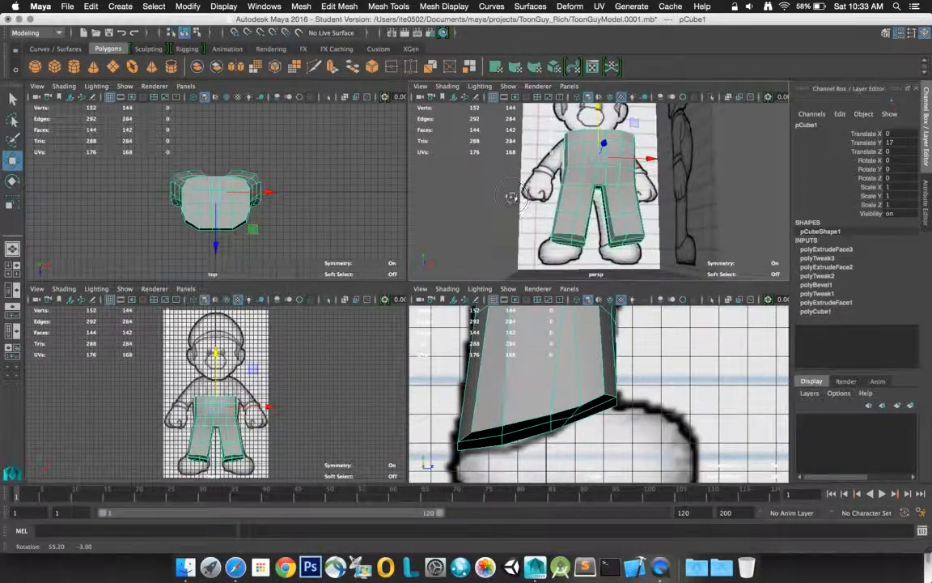
click(304, 386)
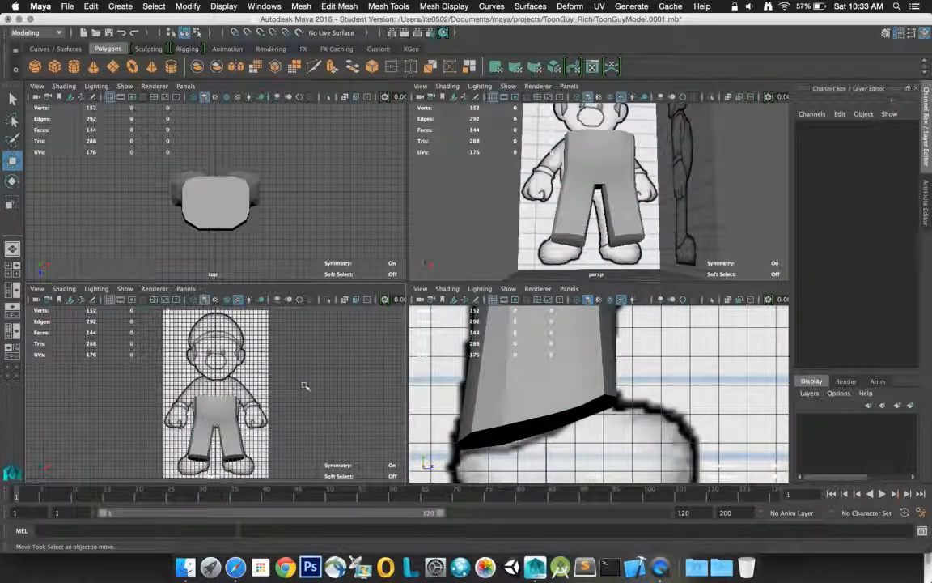
key(space)
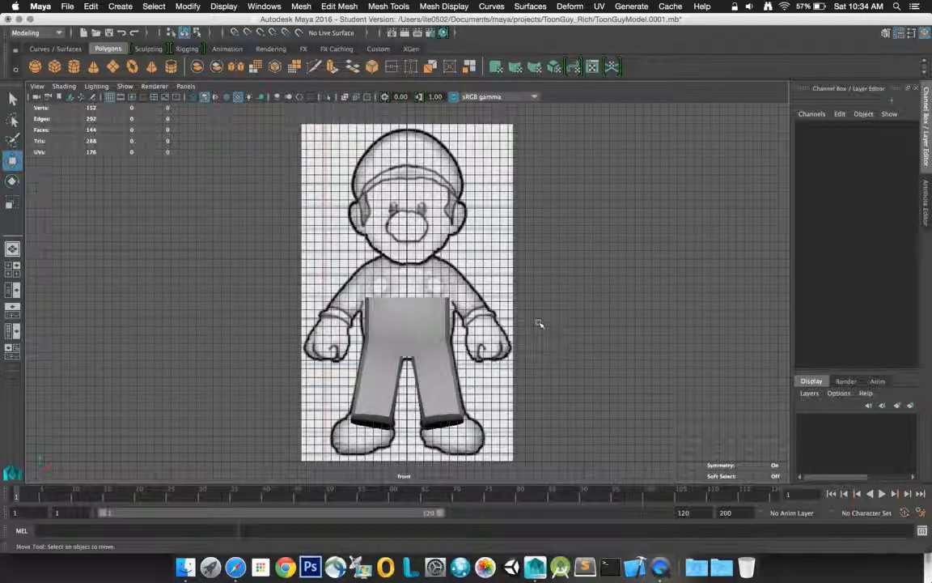
key(space)
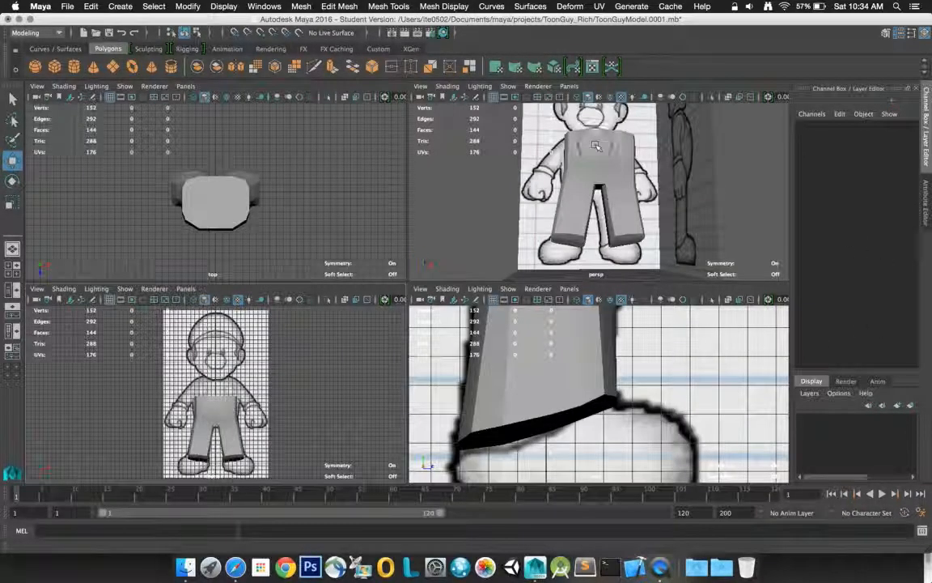
Select the side edges along the pants' upper rim, including the bevelled corner edges, and move them slightly outward along X
click(594, 146)
right_drag(570, 139, 558, 121)
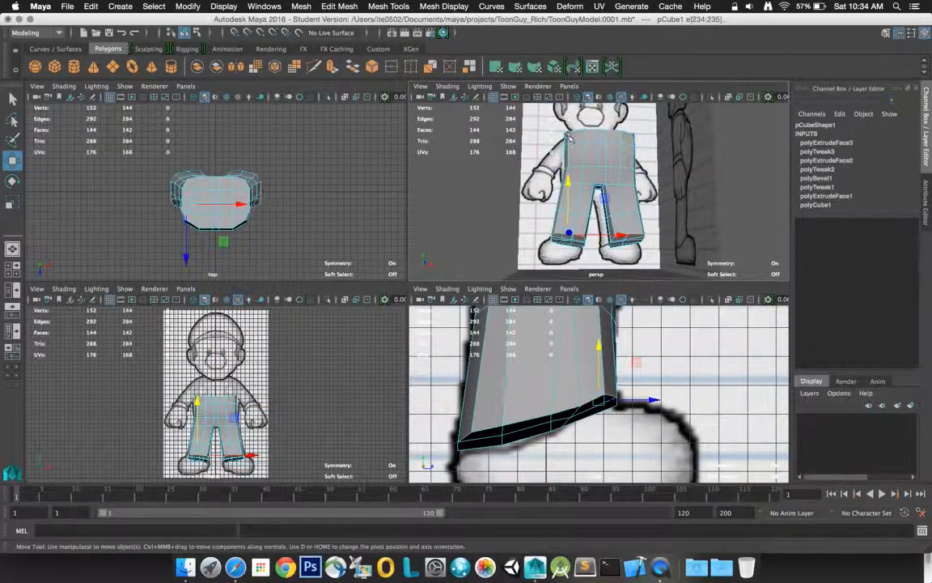
click(569, 136)
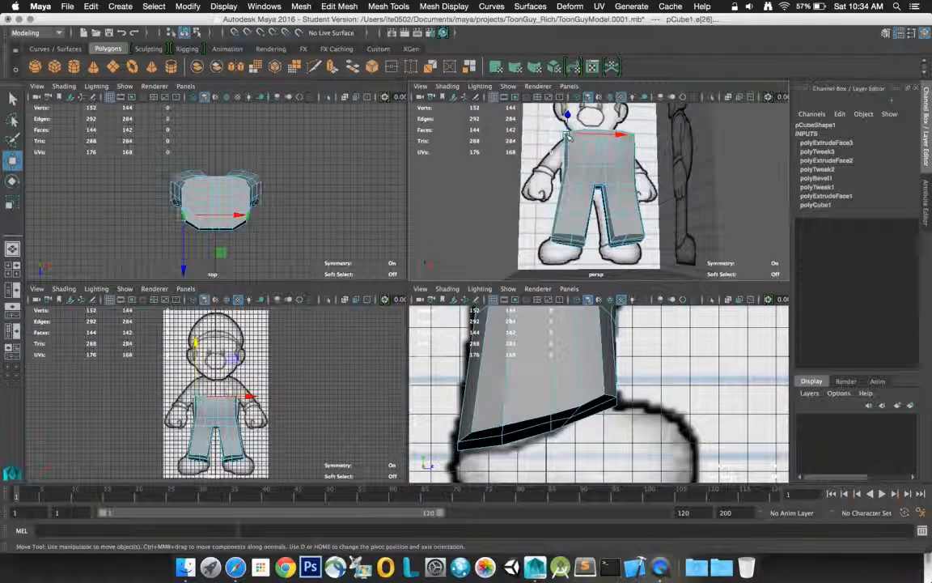
key(f)
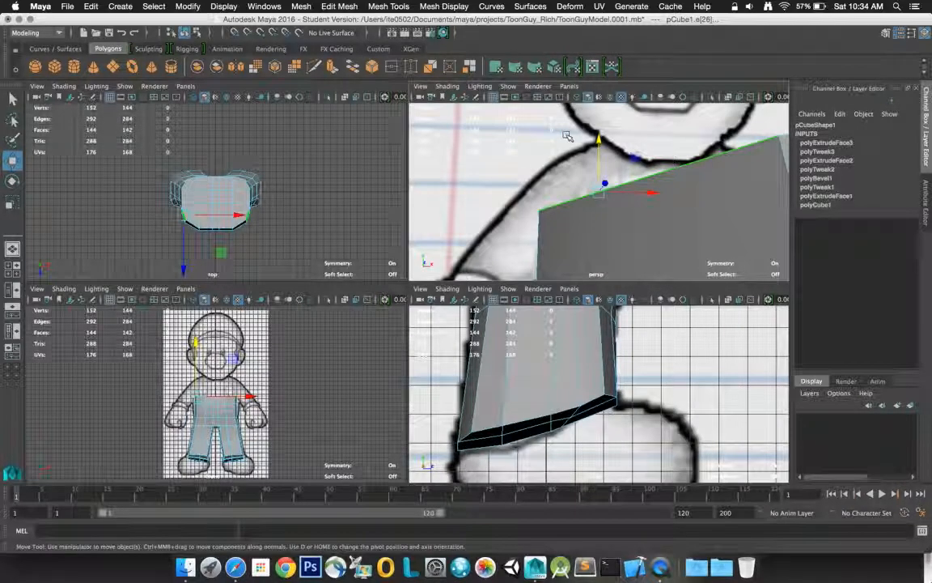
scroll(567, 136, up, 2)
scroll(567, 136, down, 4)
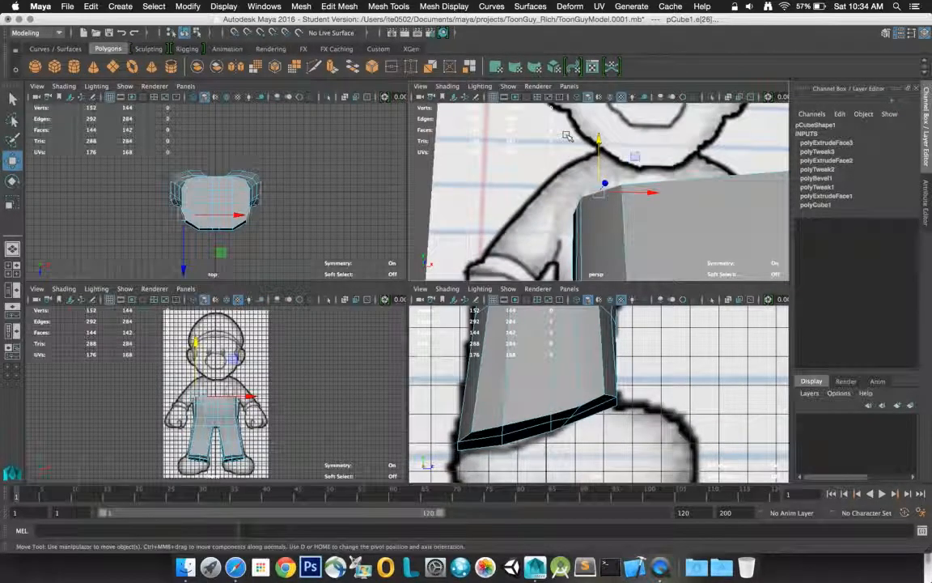
alt+drag(600, 175, 615, 215)
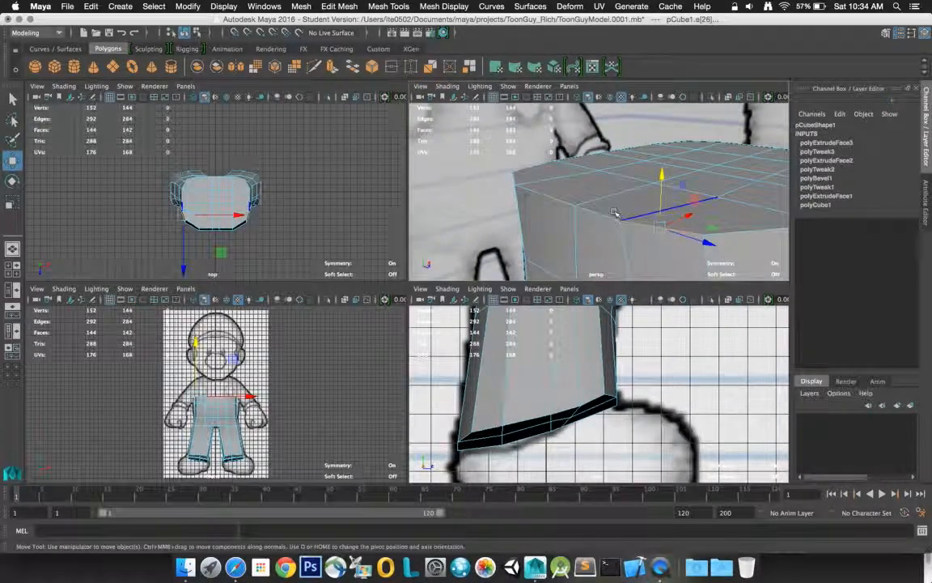
shift+click(609, 216)
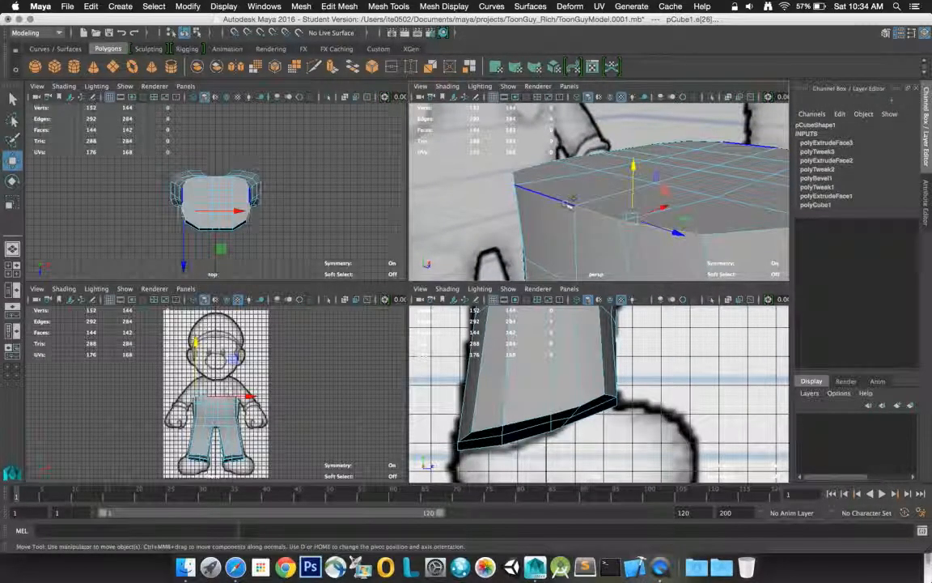
shift+click(566, 203)
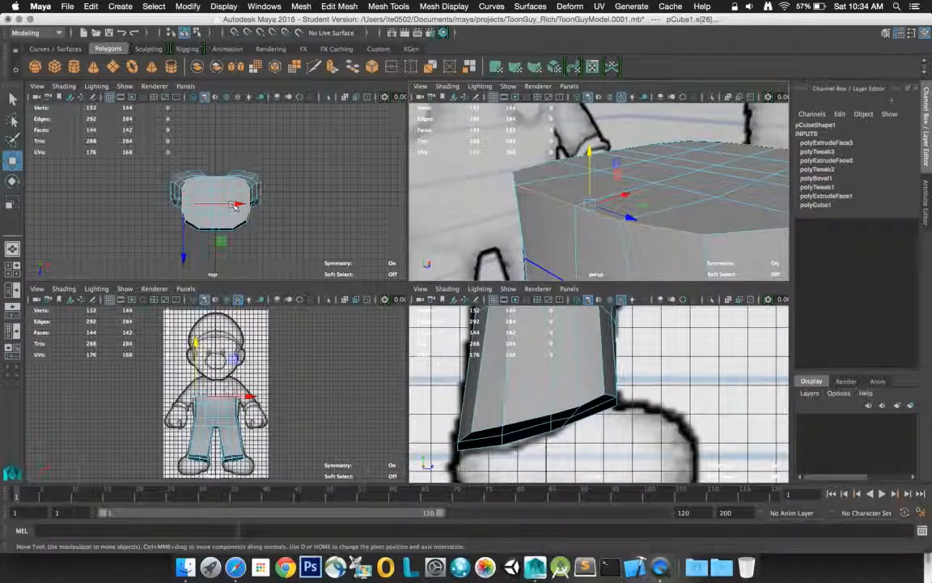
drag(232, 203, 235, 204)
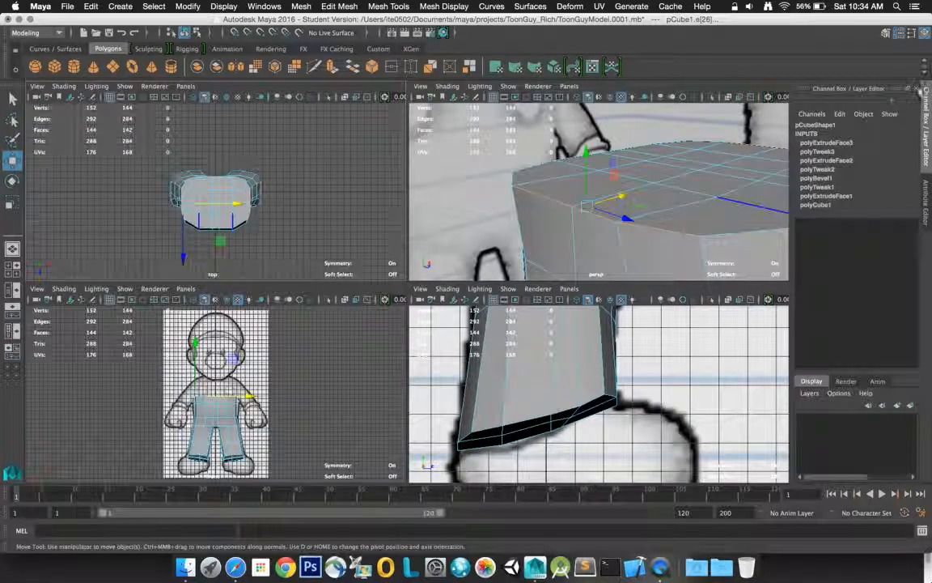
Select the side edges in the horizontal loop just below the upper rim and move them slightly outward along X
click(561, 248)
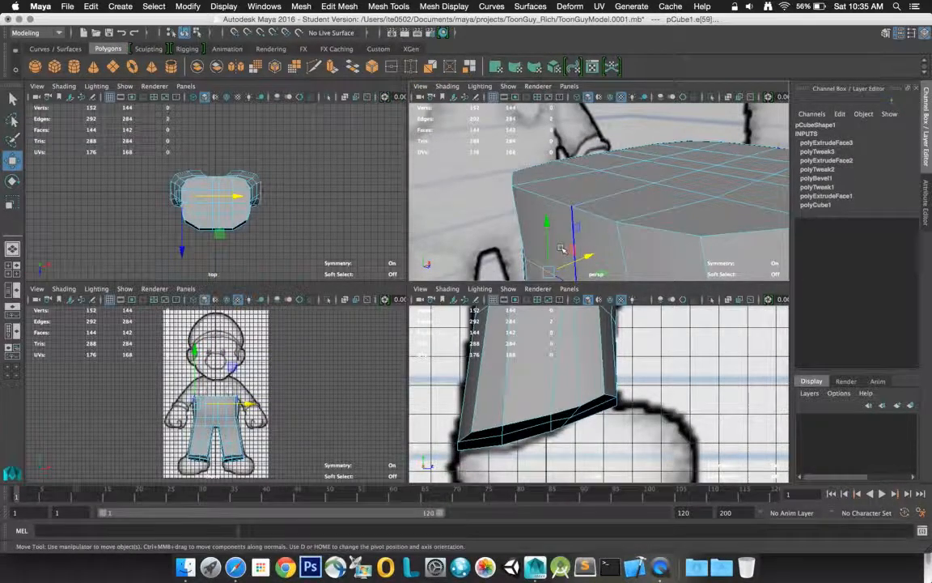
key(f)
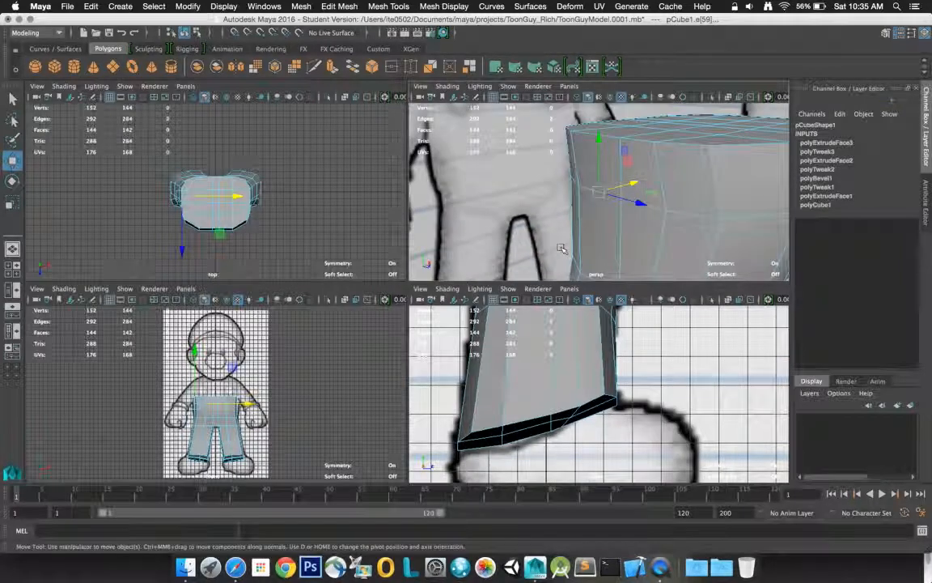
mouse_move(641, 204)
mouse_down()
mouse_move(693, 213)
mouse_move(656, 210)
mouse_up()
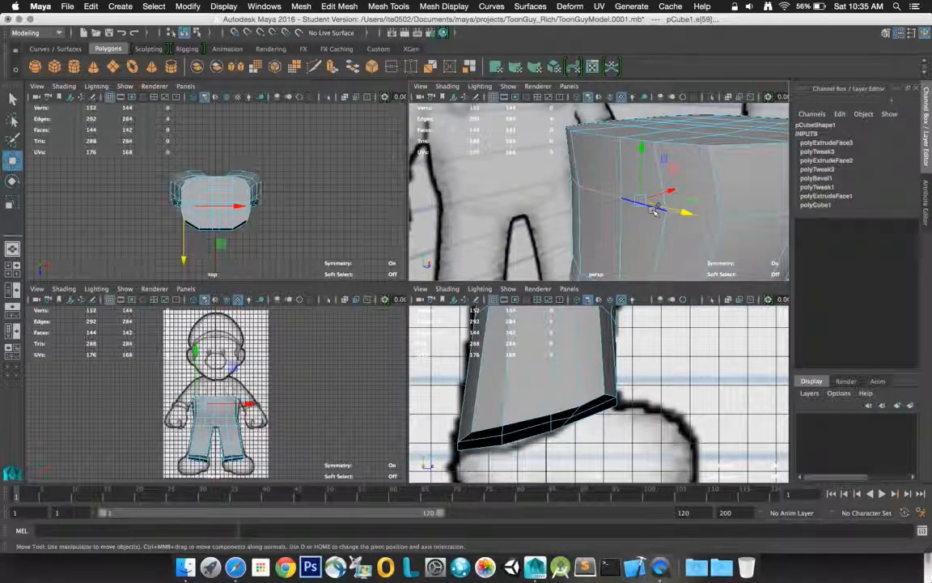
shift+click(658, 207)
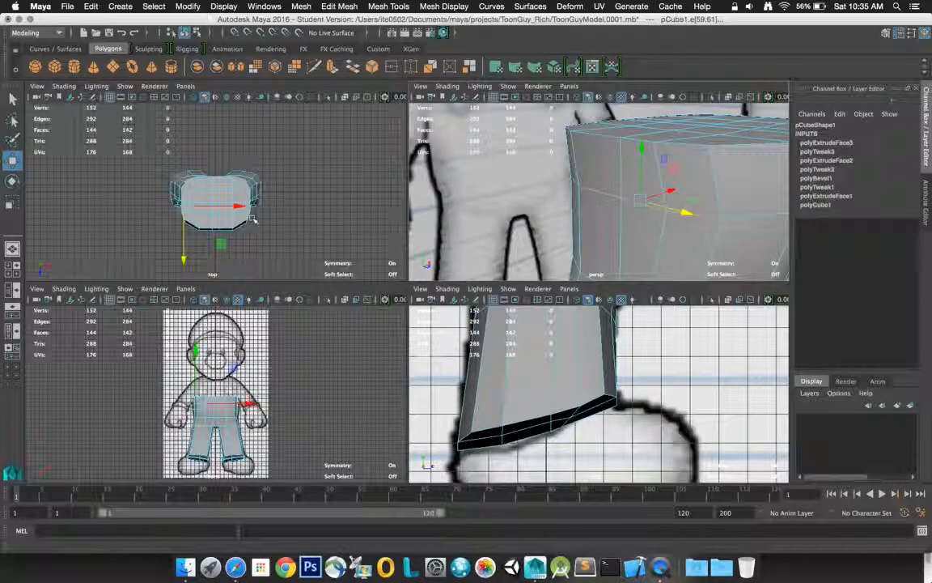
drag(237, 208, 234, 209)
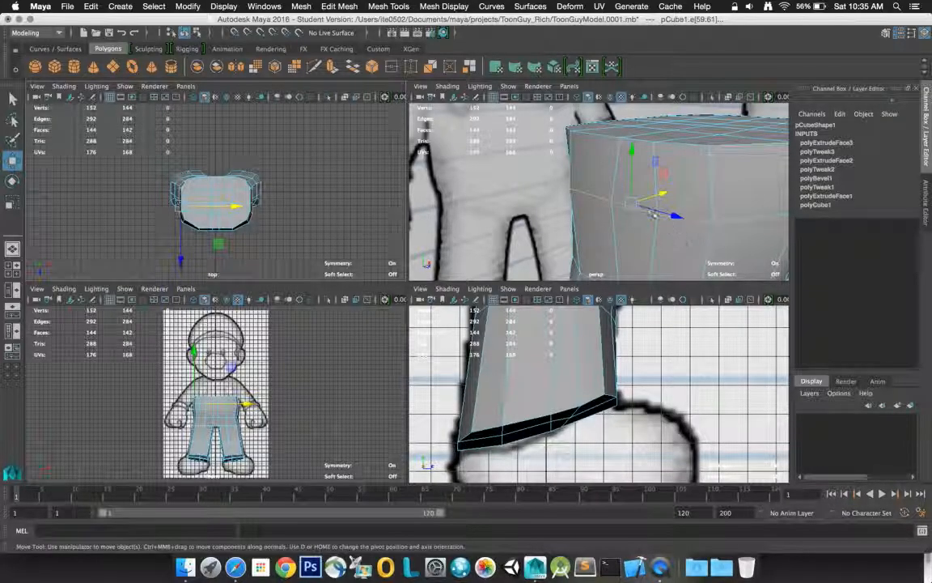
Nudge a vertex at the back of the waist, in the loop just below the rim, slightly along X
alt+drag(617, 202, 683, 191)
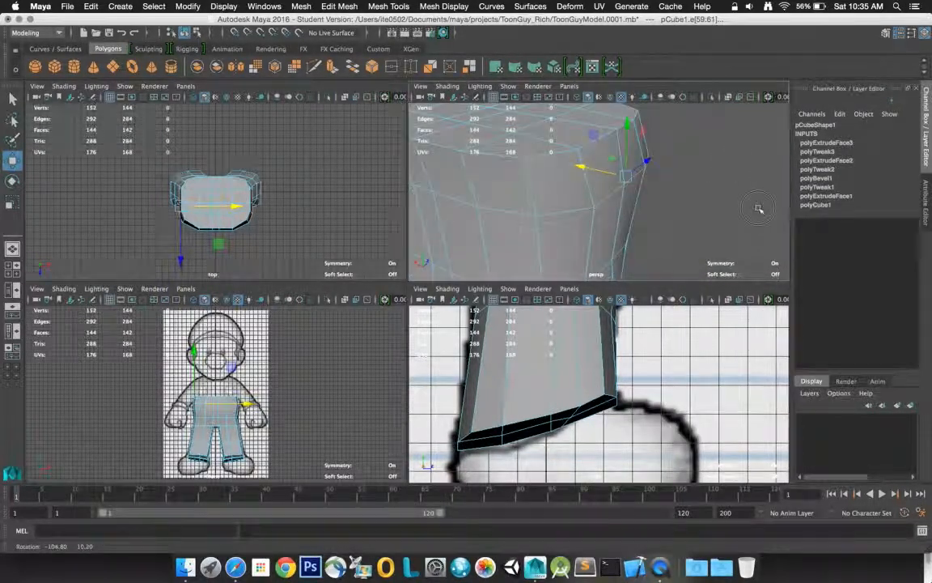
right_drag(540, 209, 488, 210)
click(536, 213)
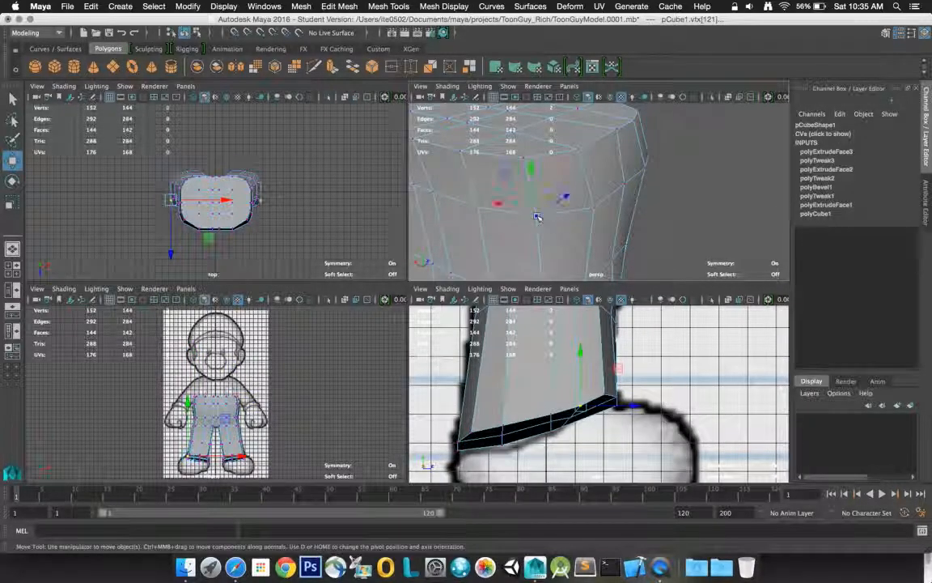
drag(495, 203, 506, 207)
alt+drag(556, 166, 425, 154)
click(335, 374)
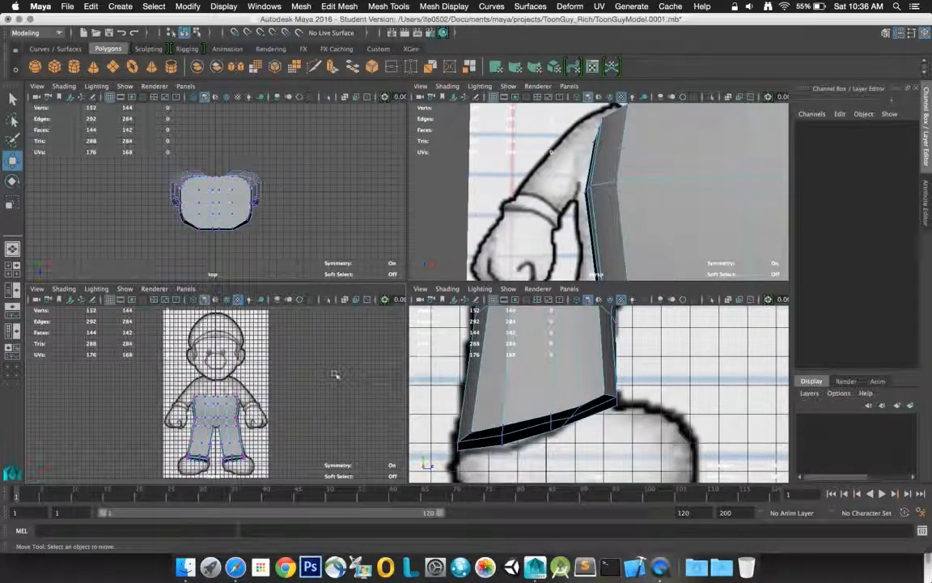
Adjust the side edges just below the rim to about X -5.18 to match the front reference drawing
key(space)
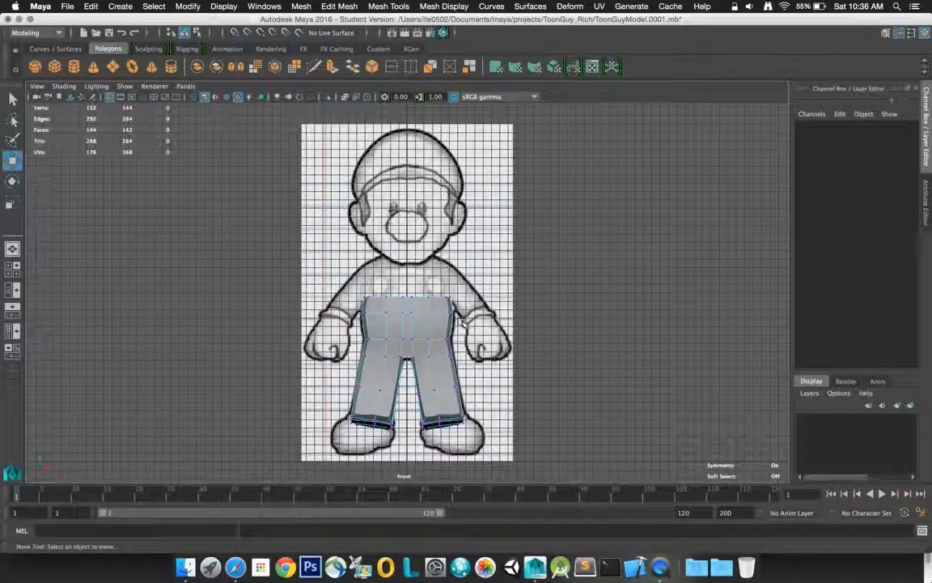
click(457, 277)
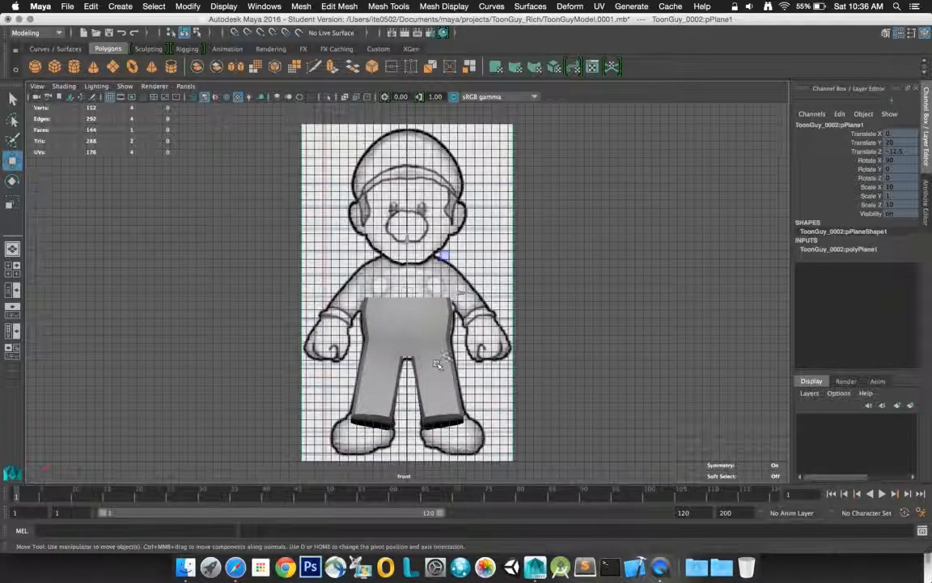
click(453, 318)
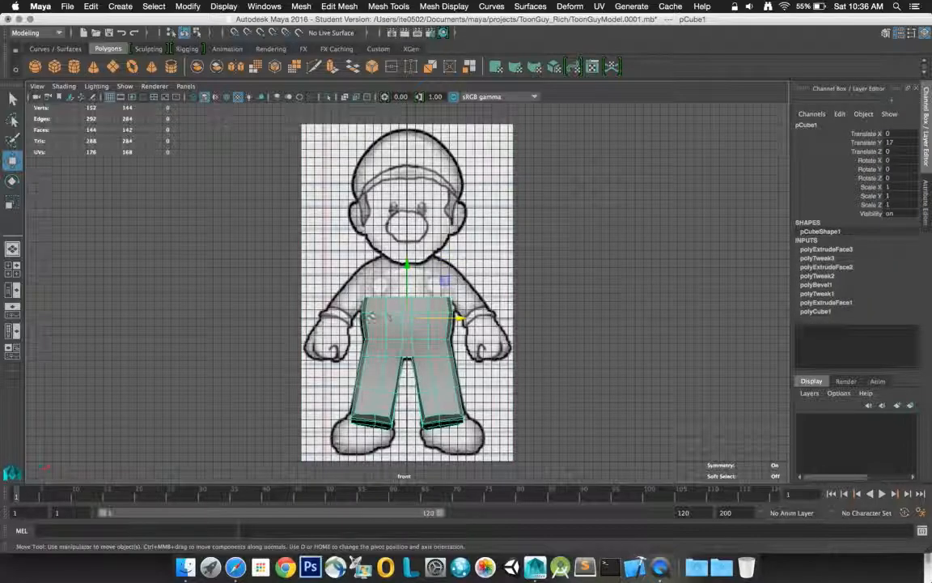
right_click(378, 308)
click(377, 233)
click(372, 314)
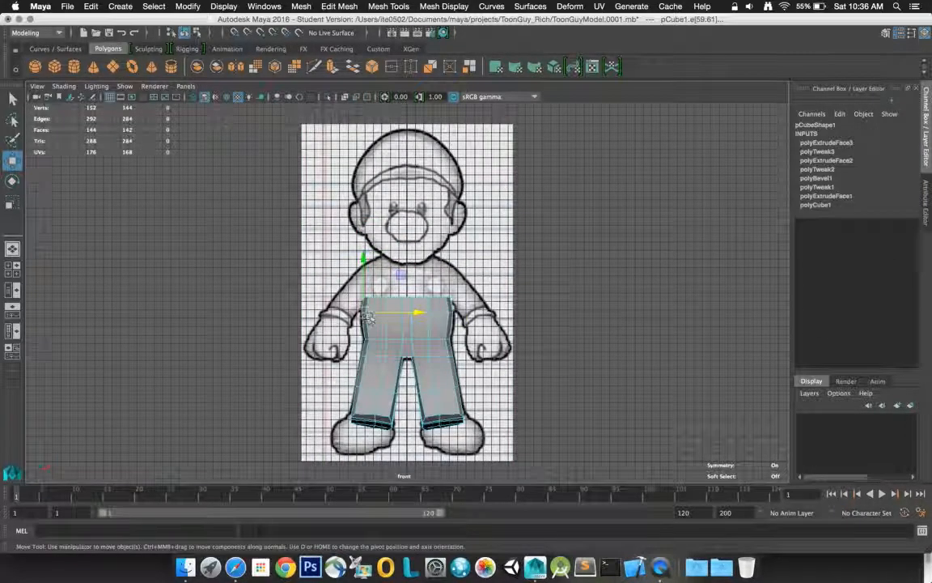
drag(390, 316, 377, 313)
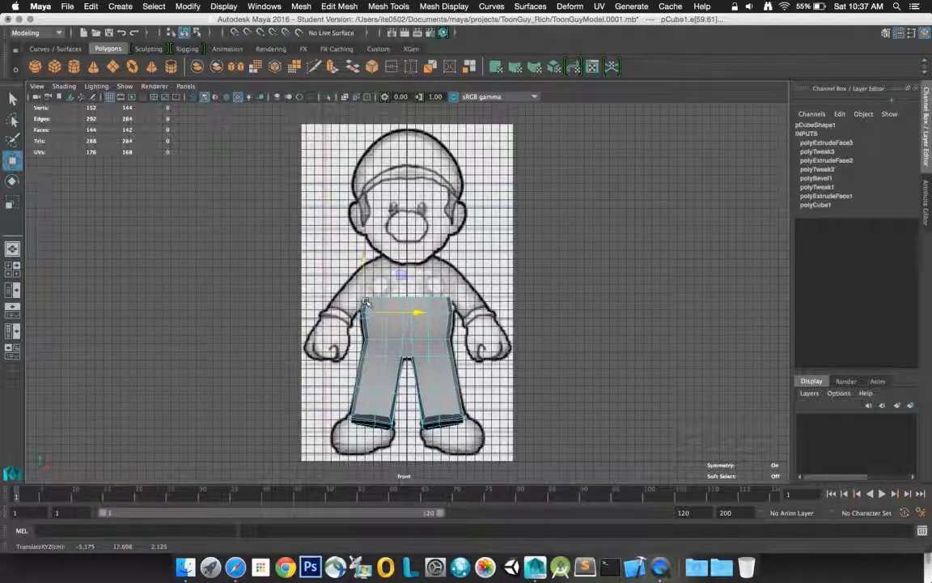
click(557, 324)
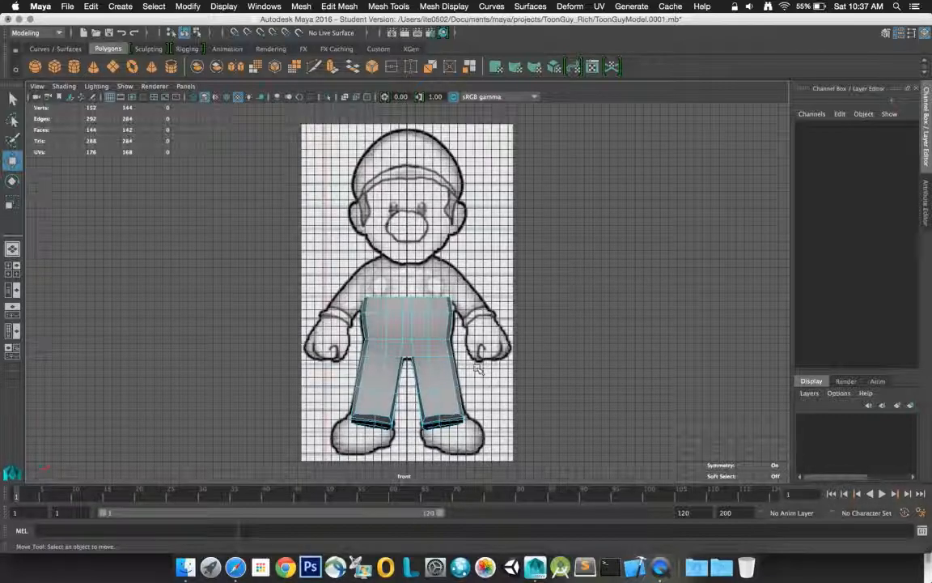
Save the scene as a new incremented version, accepting the student version notice
key(space)
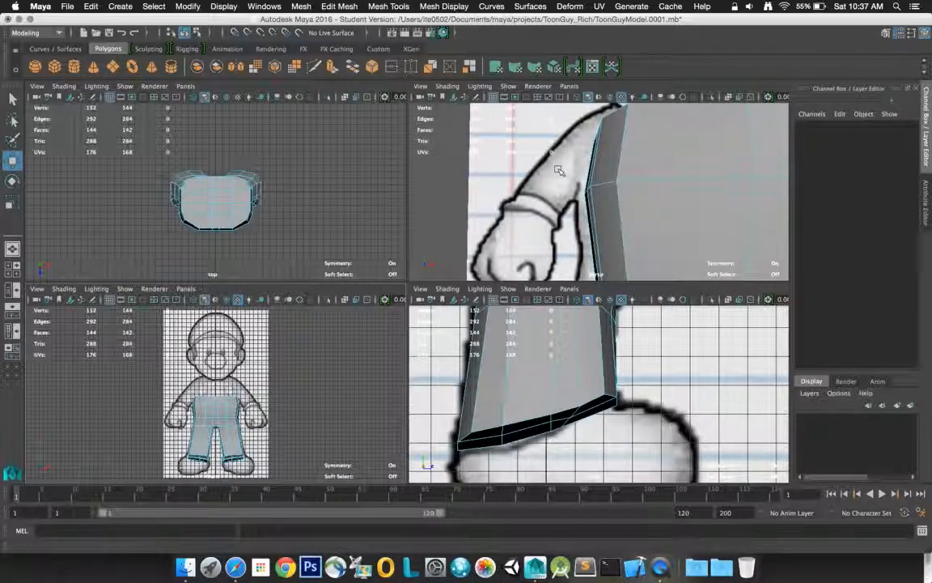
alt+drag(559, 170, 622, 193)
scroll(603, 193, up, 2)
scroll(603, 192, down, 10)
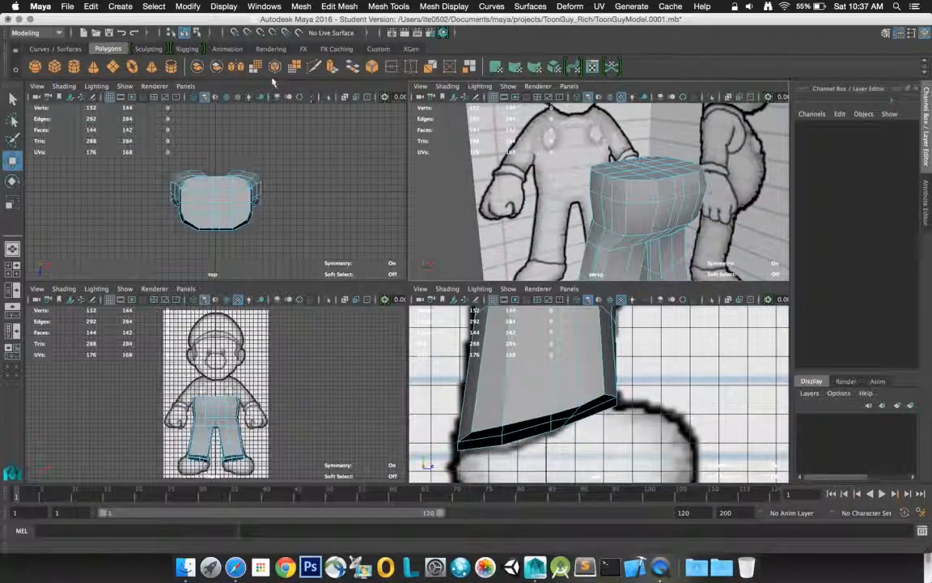
click(68, 6)
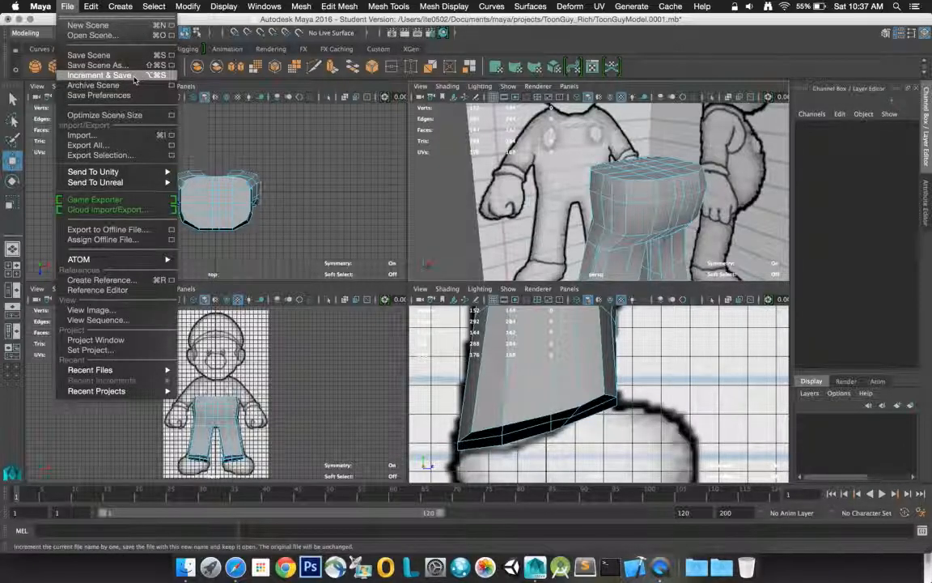
click(135, 77)
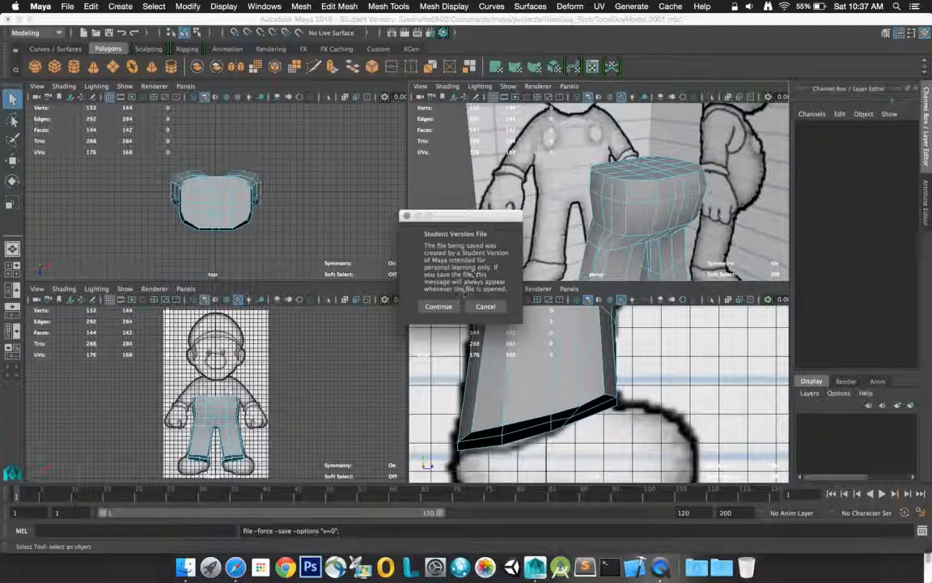
click(442, 309)
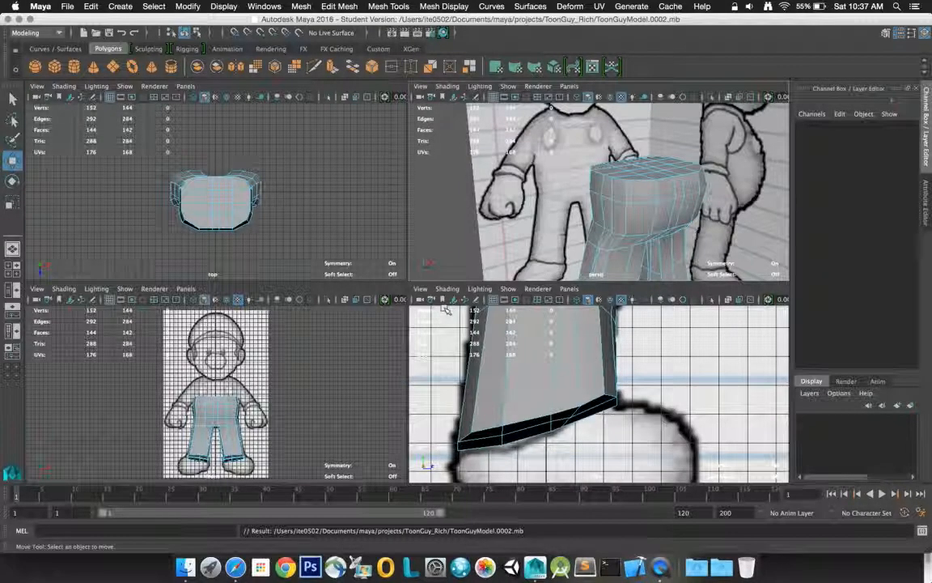